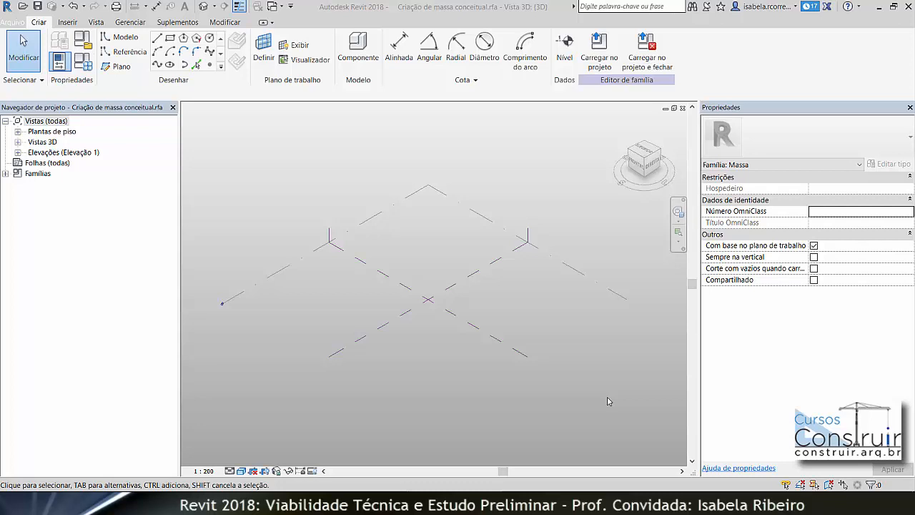
# Display the active work plane and set it to the Centro (Esquerda/Direita) reference plane.
pyautogui.click(295, 45)
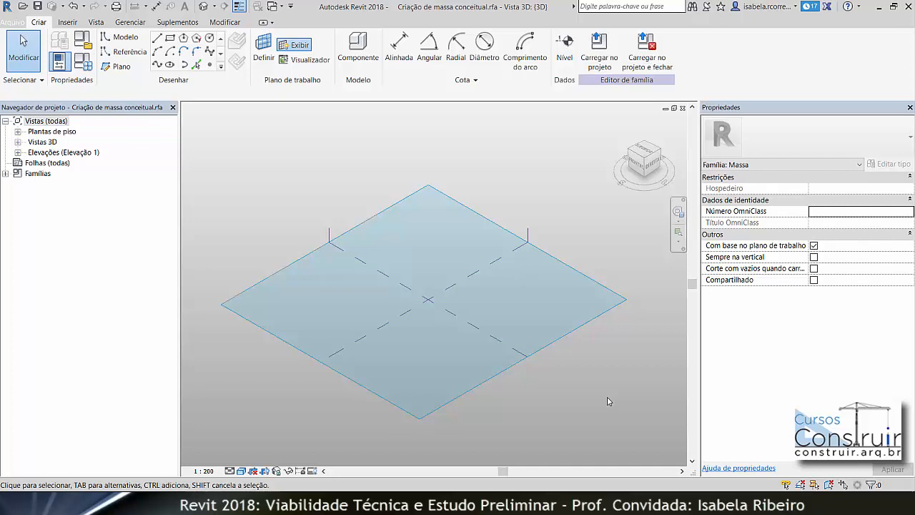
pyautogui.click(263, 51)
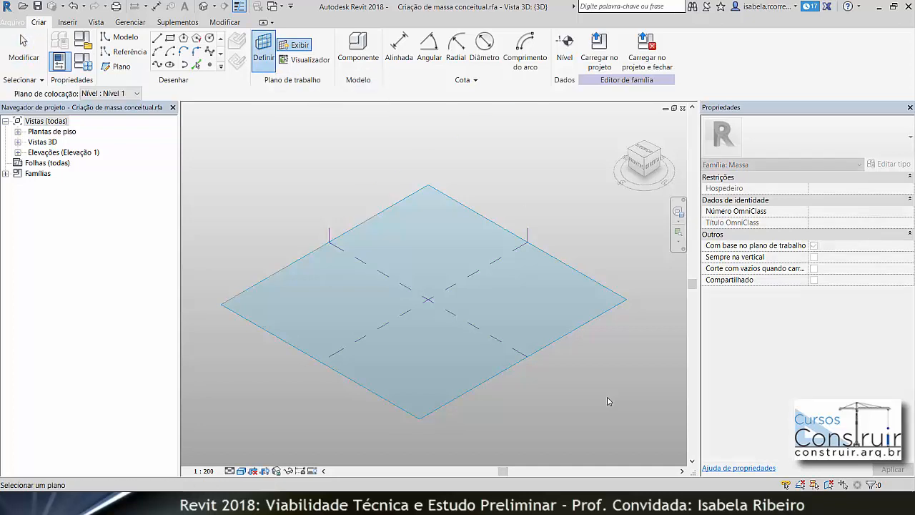
pyautogui.click(393, 319)
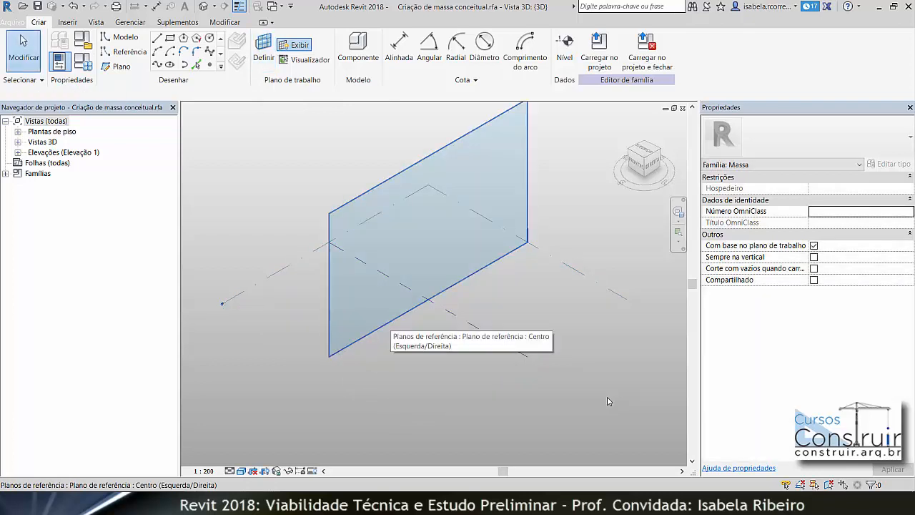
# Set the work plane back to Nível 1 and hide the work plane display.
pyautogui.click(263, 51)
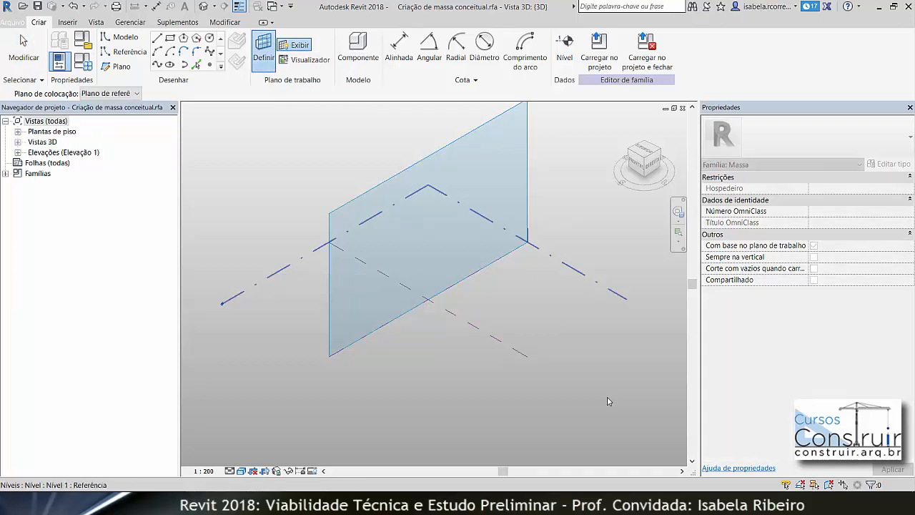
pyautogui.click(607, 401)
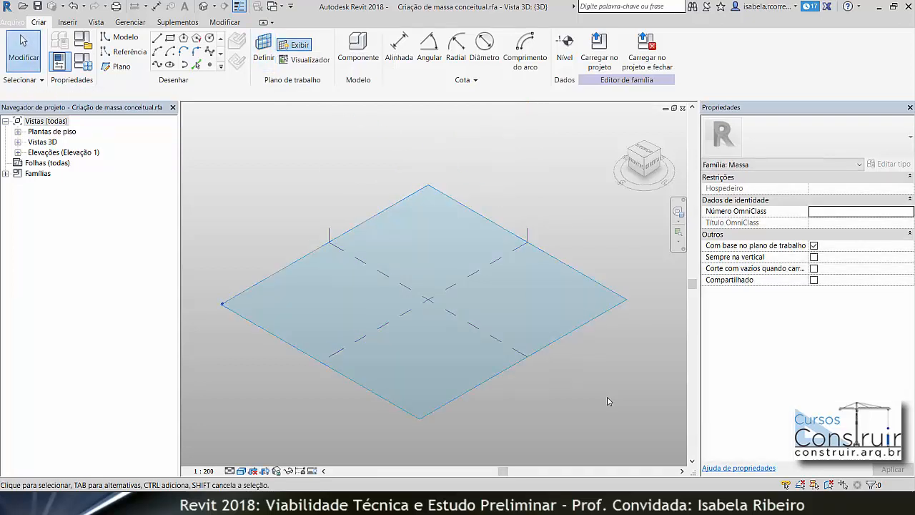
pyautogui.click(304, 48)
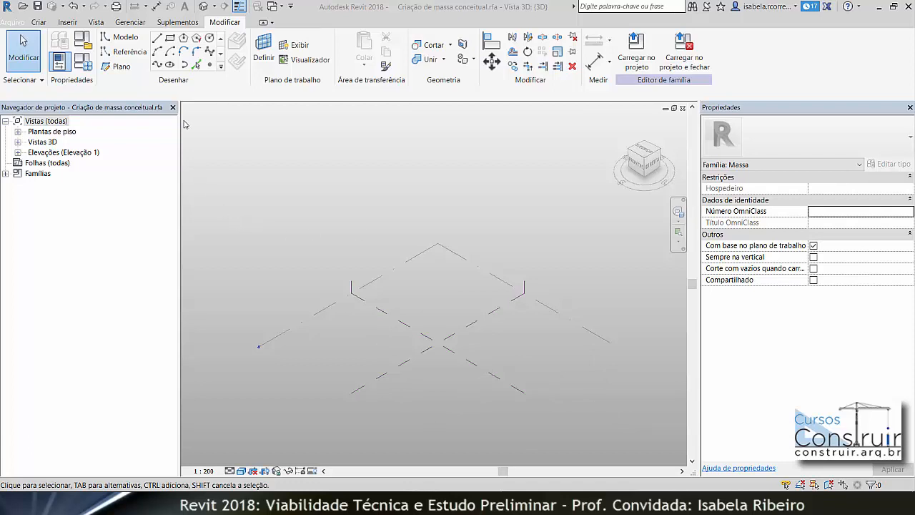
# Draw a rectangle of model lines about 58 by 20 on Nível 1, near the crossing of the centre reference planes.
pyautogui.click(173, 43)
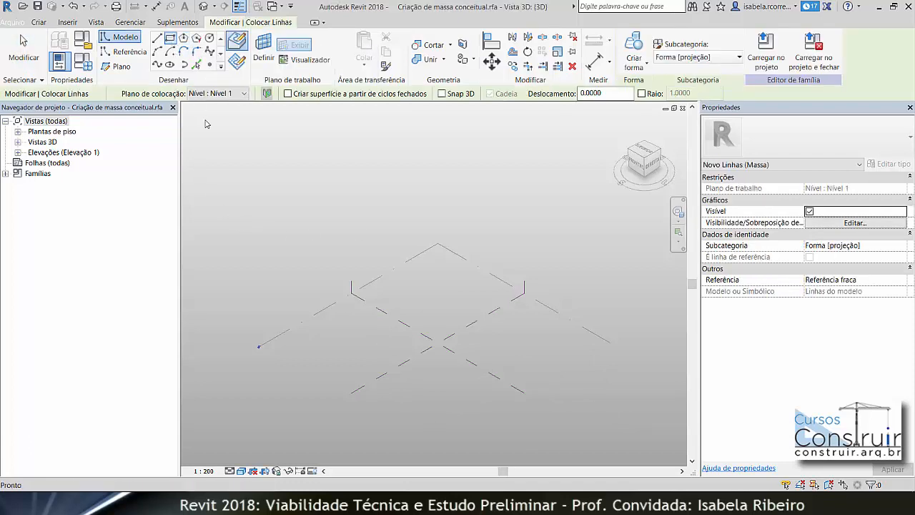
pyautogui.click(342, 346)
pyautogui.click(478, 308)
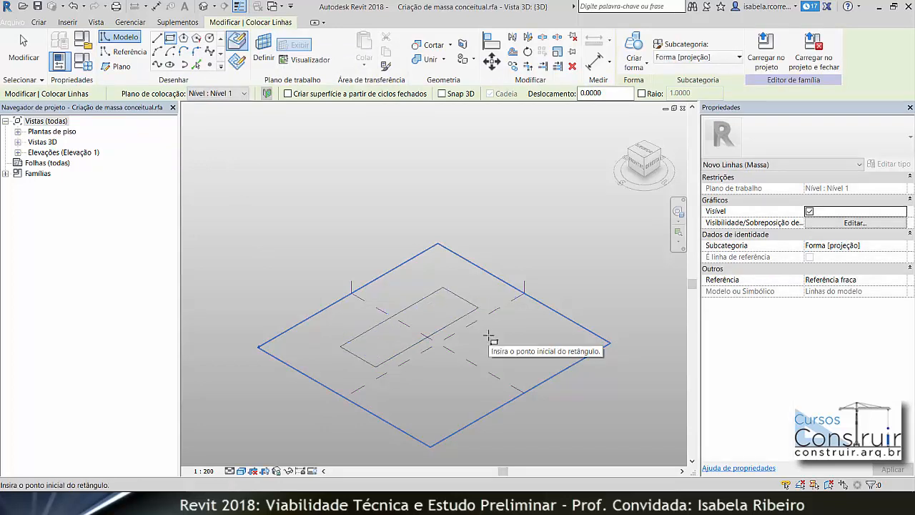
pyautogui.press('Escape')
pyautogui.press('Escape')
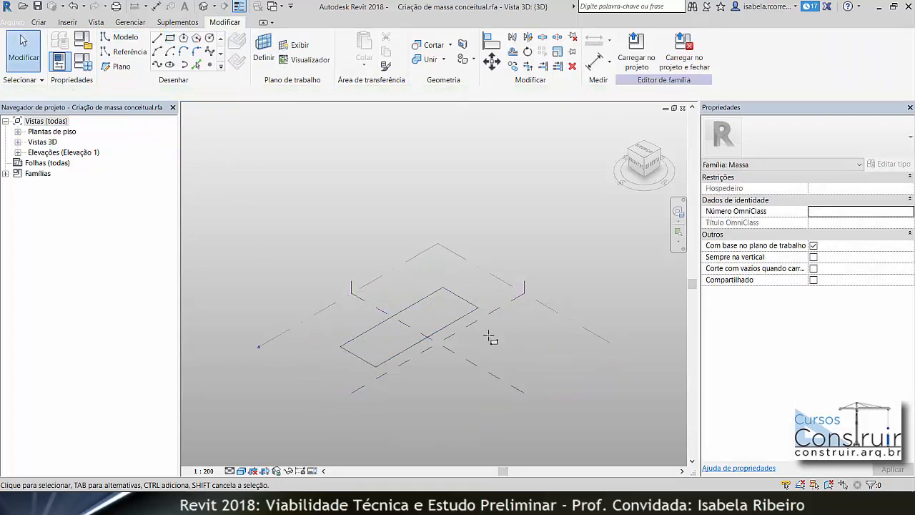
# Create a solid form from the rectangle and set its height to 40.
pyautogui.click(442, 330)
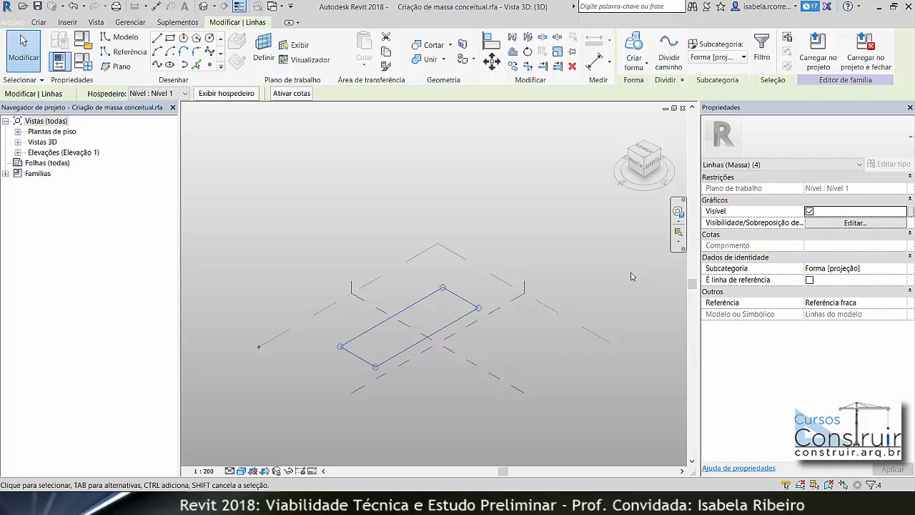
pyautogui.click(634, 46)
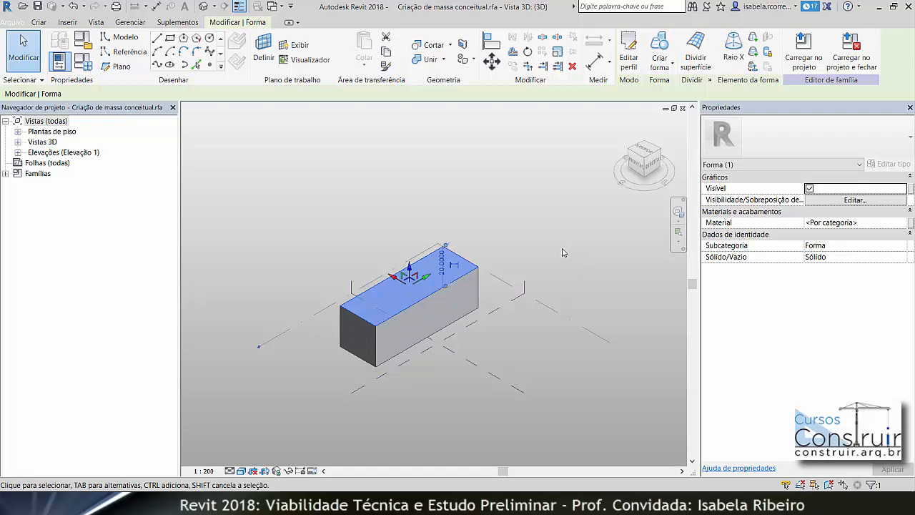
pyautogui.keyDown('shift'); pyautogui.moveTo(562, 252); pyautogui.dragTo(724, 248, button='middle'); pyautogui.keyUp('shift')
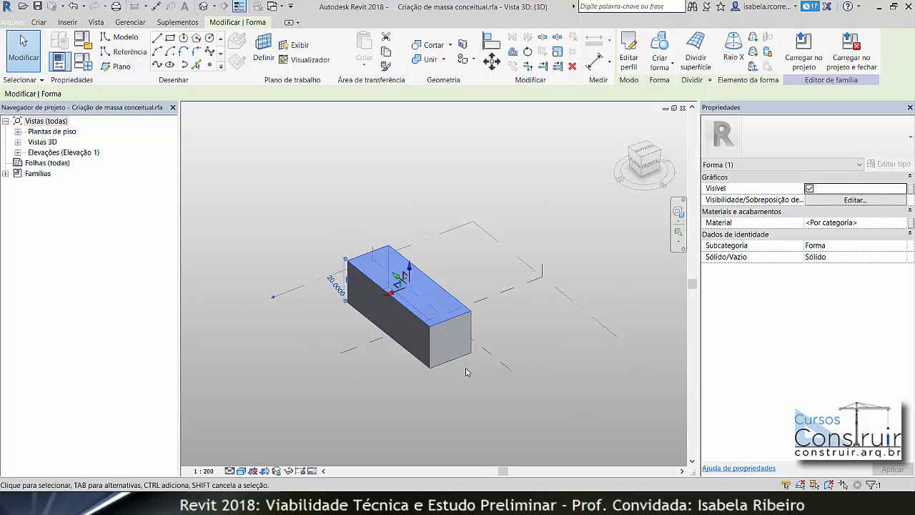
pyautogui.click(343, 295)
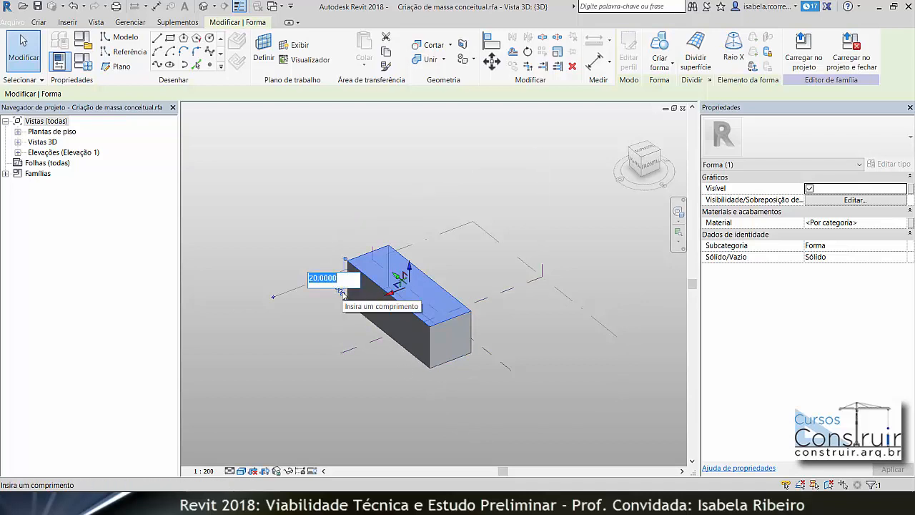
pyautogui.write('40')
pyautogui.press('Return')
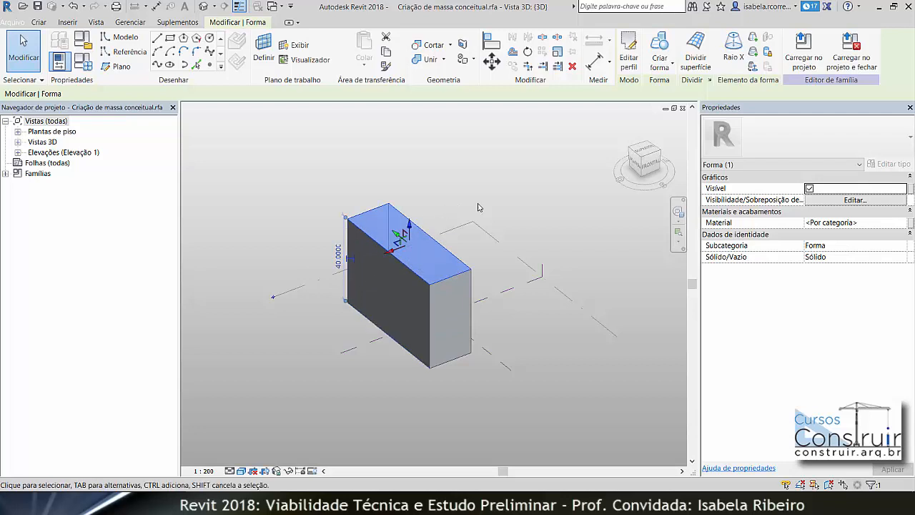
pyautogui.click(613, 254)
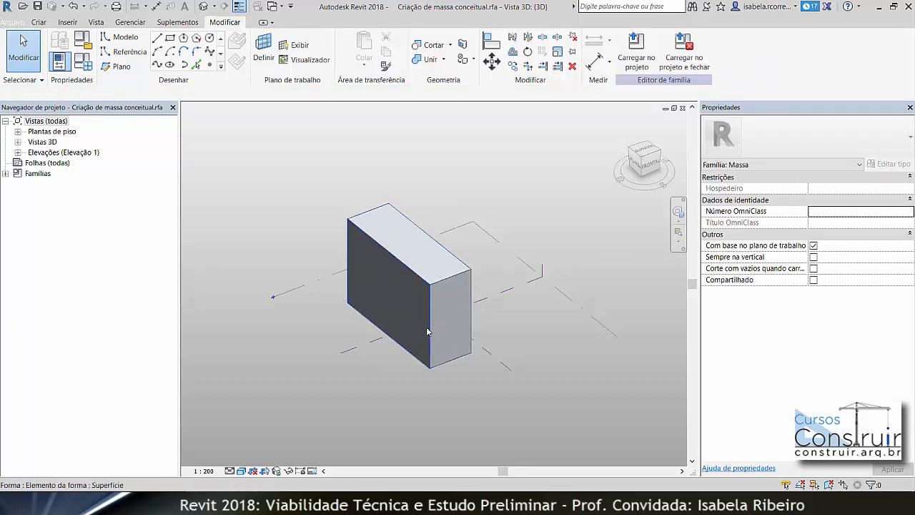
# Set the box's width to 40 from its long side face.
pyautogui.click(428, 332)
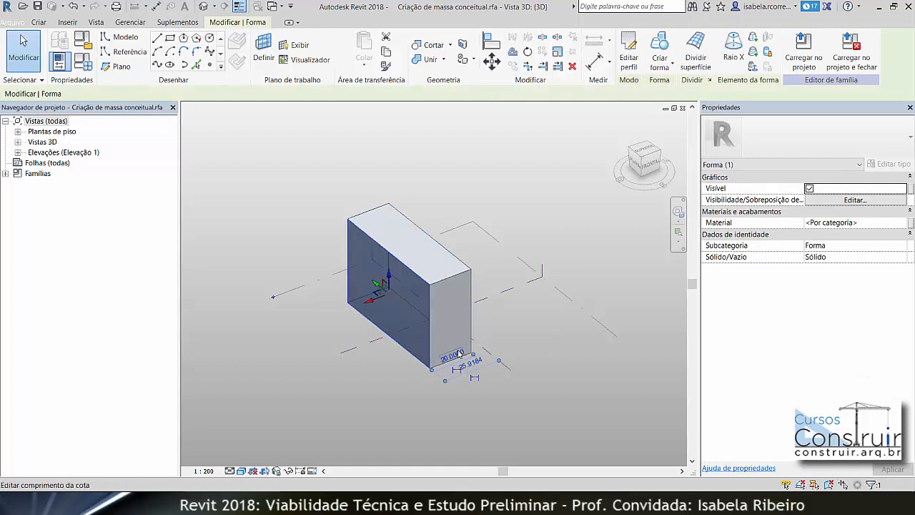
pyautogui.scroll(3, 457, 361)
pyautogui.scroll(2, 457, 361)
pyautogui.click(456, 374)
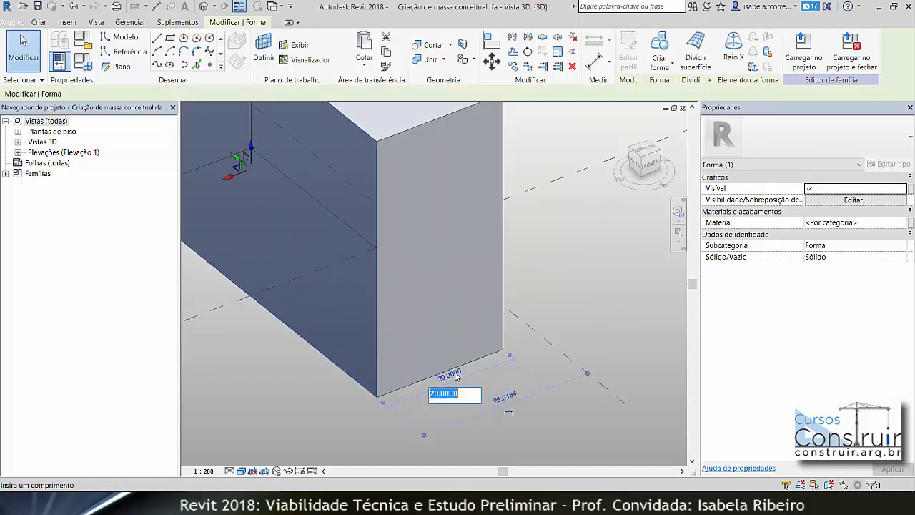
pyautogui.click(461, 393)
pyautogui.moveTo(461, 394); pyautogui.dragTo(424, 392)
pyautogui.write('40')
pyautogui.press('Return')
pyautogui.press('Escape')
pyautogui.scroll(-5, 629, 335)
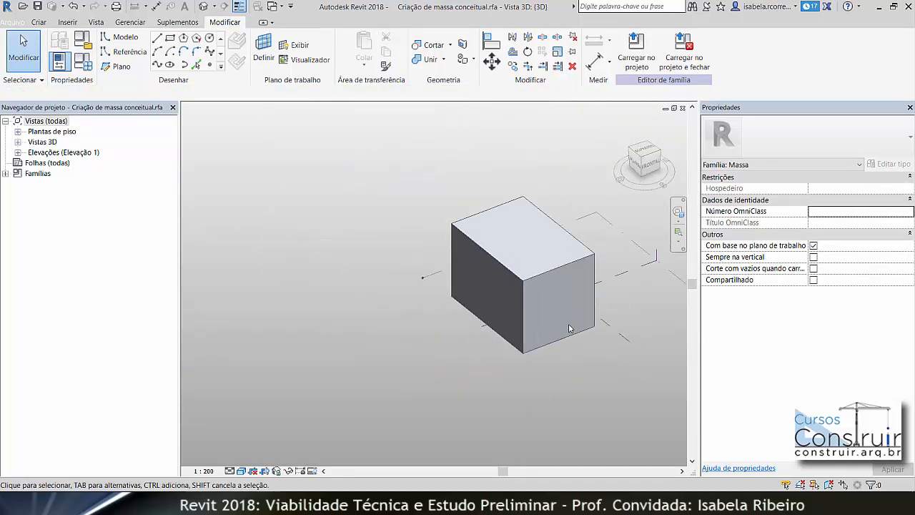
# Set the box's length to 40 from its front end face.
pyautogui.click(570, 338)
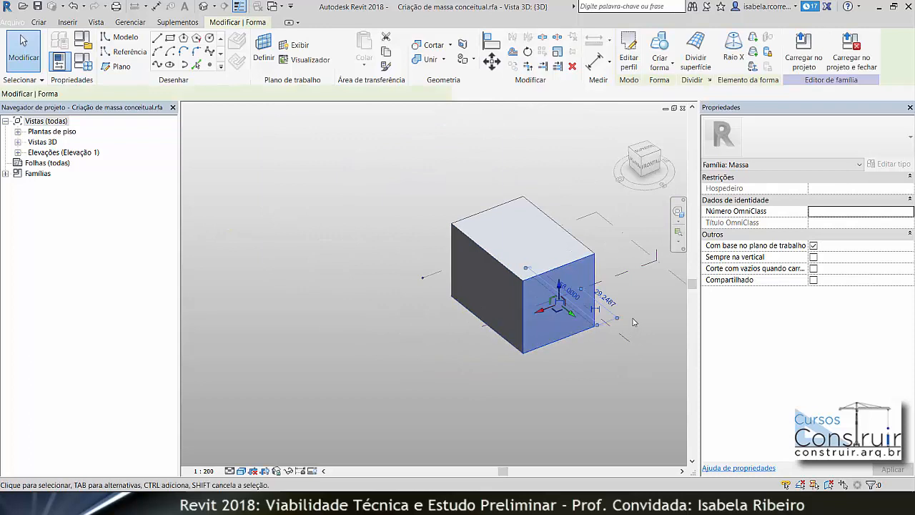
pyautogui.keyDown('shift'); pyautogui.moveTo(645, 328); pyautogui.dragTo(471, 390, button='middle'); pyautogui.keyUp('shift')
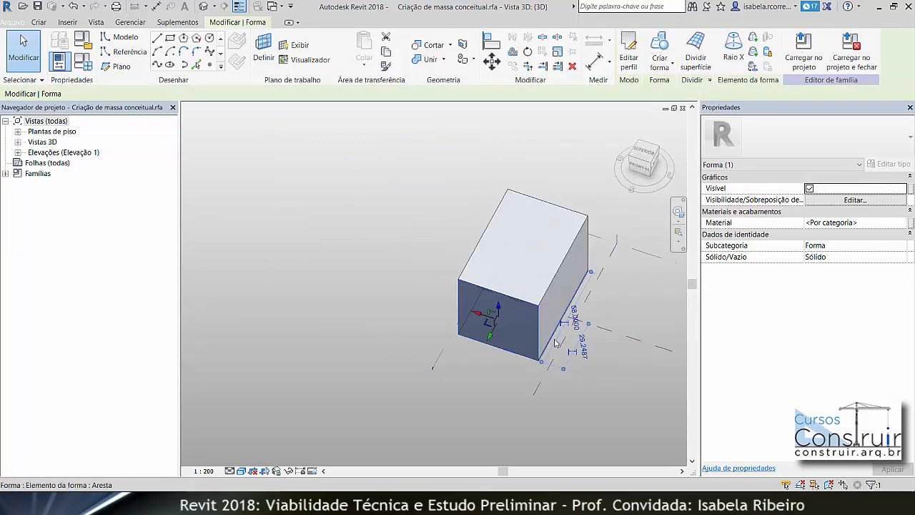
pyautogui.scroll(3, 573, 332)
pyautogui.click(581, 308)
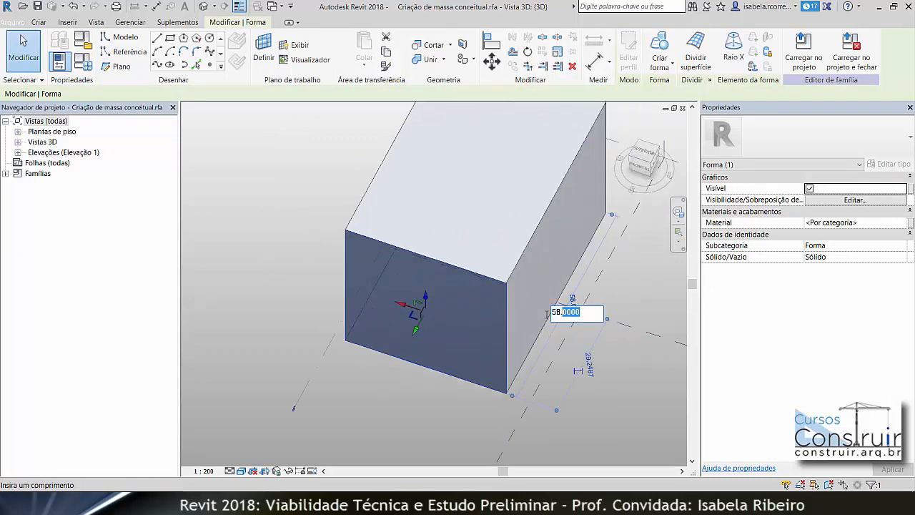
pyautogui.write('4')
pyautogui.write('5')
pyautogui.press('Return')
pyautogui.click(616, 398)
pyautogui.scroll(-2, 616, 398)
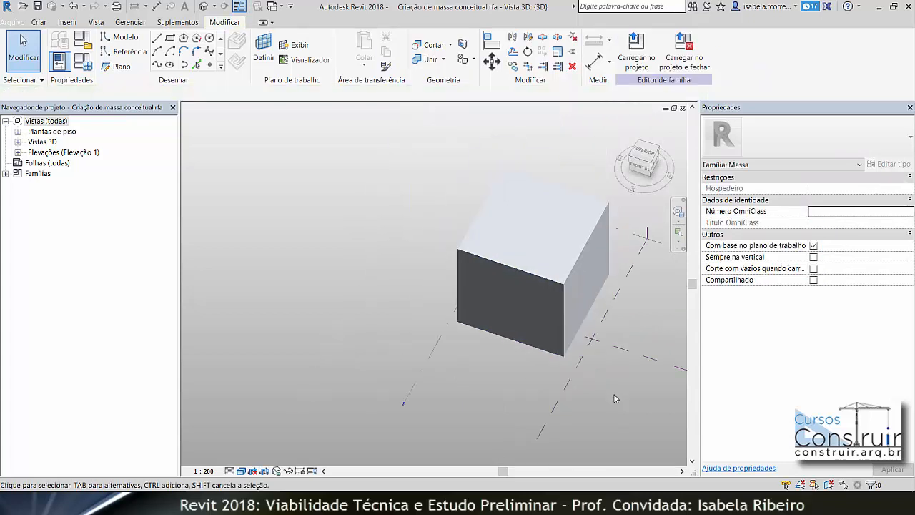
pyautogui.keyDown('shift'); pyautogui.moveTo(611, 397); pyautogui.dragTo(537, 343, button='middle'); pyautogui.keyUp('shift')
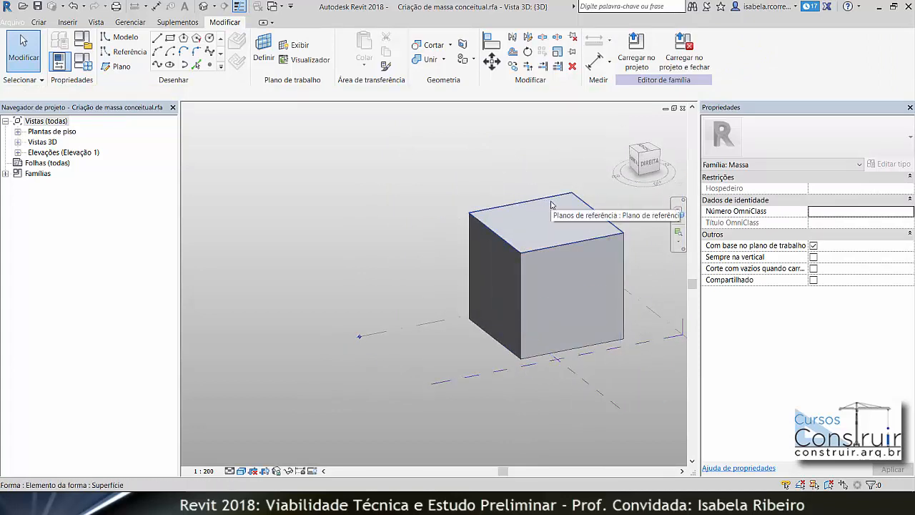
pyautogui.scroll(-2, 610, 262)
pyautogui.moveTo(634, 273); pyautogui.dragTo(536, 319, button='middle')
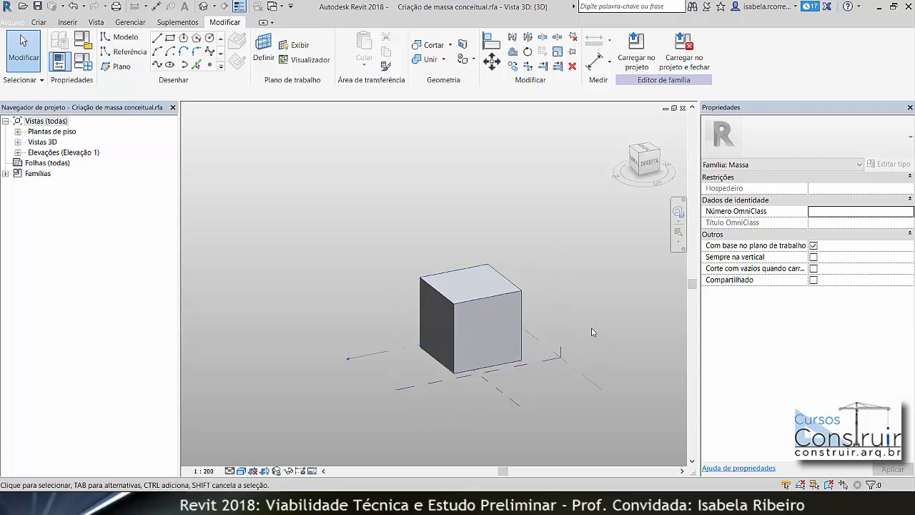
pyautogui.keyDown('shift'); pyautogui.moveTo(546, 285); pyautogui.dragTo(651, 345, button='middle'); pyautogui.keyUp('shift')
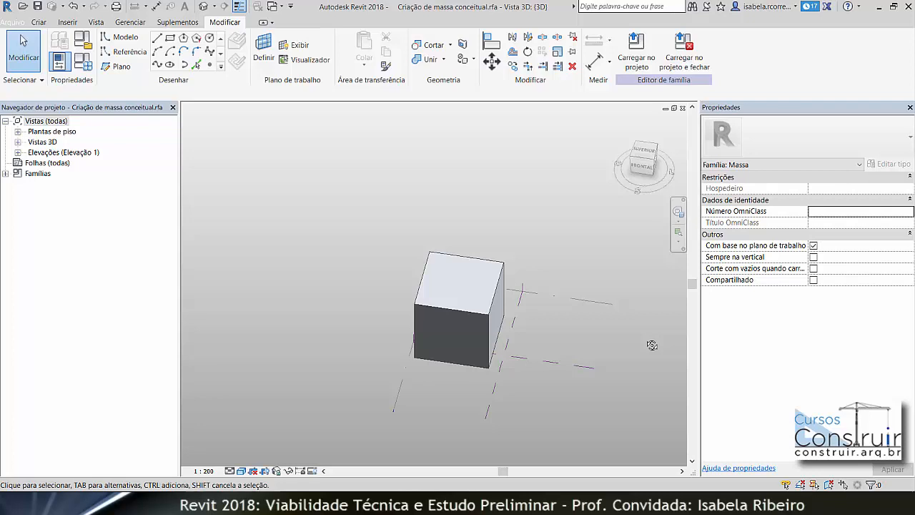
pyautogui.moveTo(652, 345); pyautogui.dragTo(593, 312, button='middle')
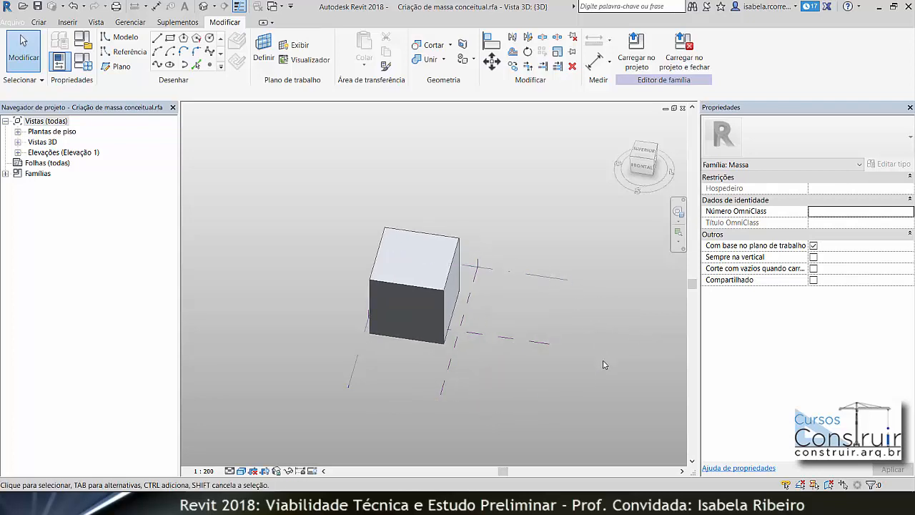
# Open the Leste elevation and add a level offset 20 above Nível 1 by picking the existing level line.
pyautogui.click(17, 153)
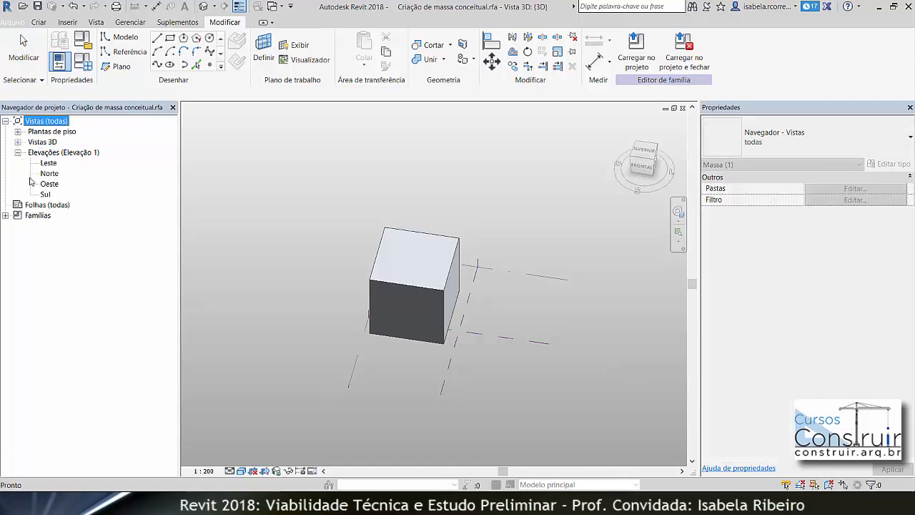
pyautogui.doubleClick(48, 165)
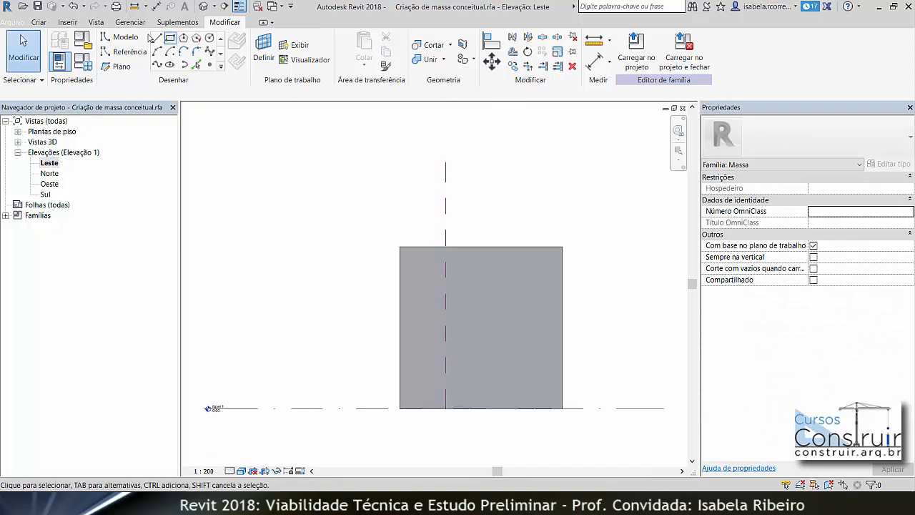
pyautogui.click(38, 23)
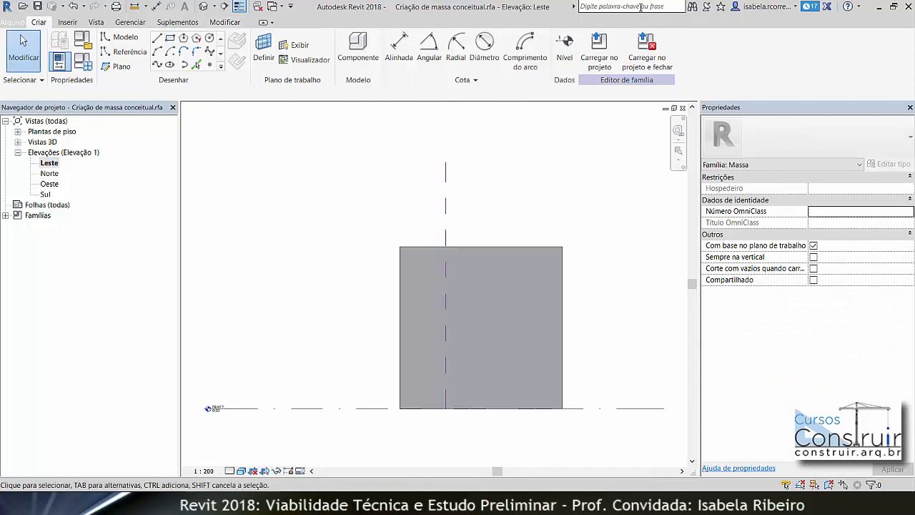
pyautogui.click(564, 48)
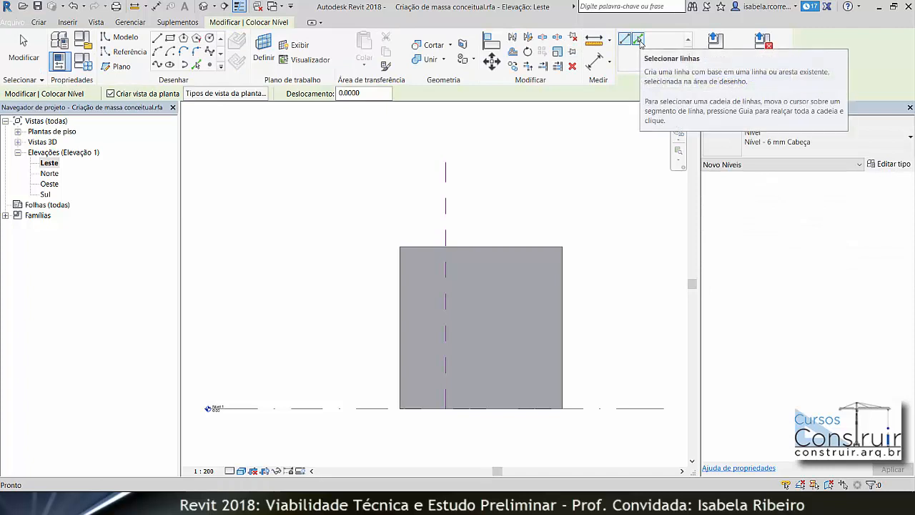
pyautogui.click(639, 41)
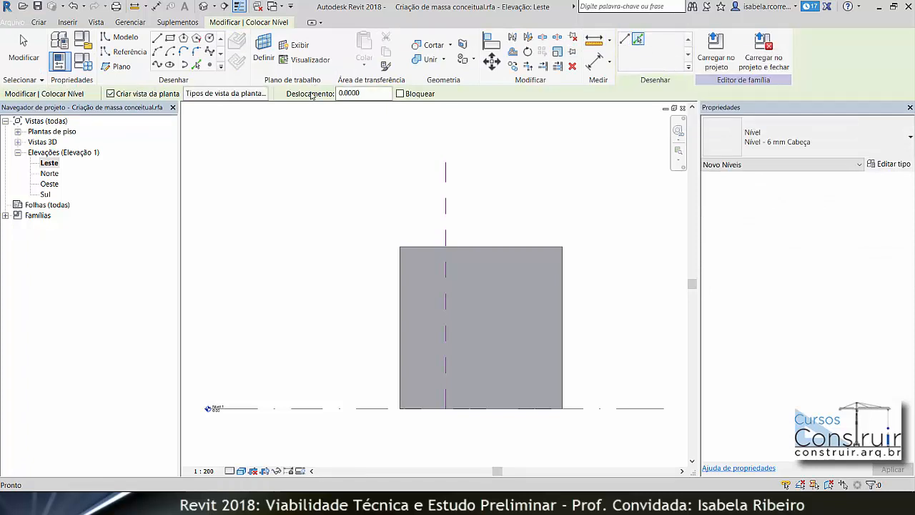
pyautogui.moveTo(384, 93); pyautogui.dragTo(316, 94)
pyautogui.write('2')
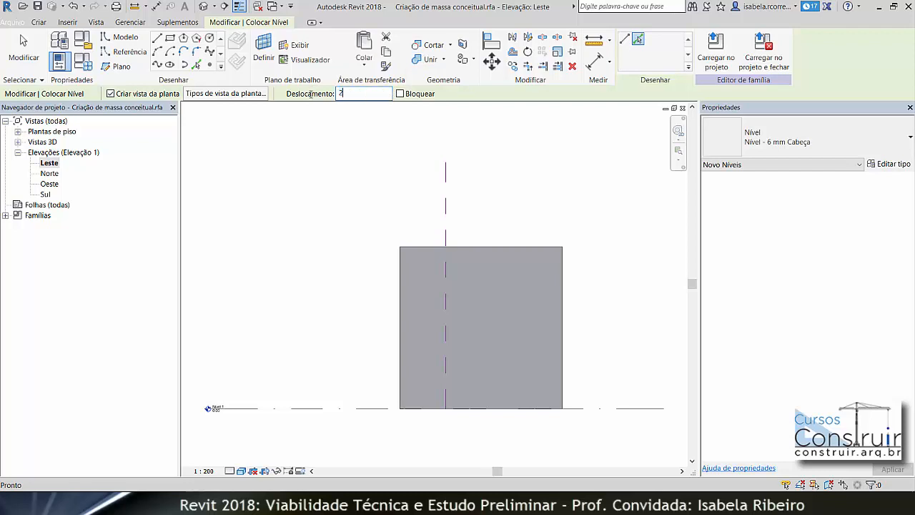
pyautogui.write('0')
pyautogui.press('Return')
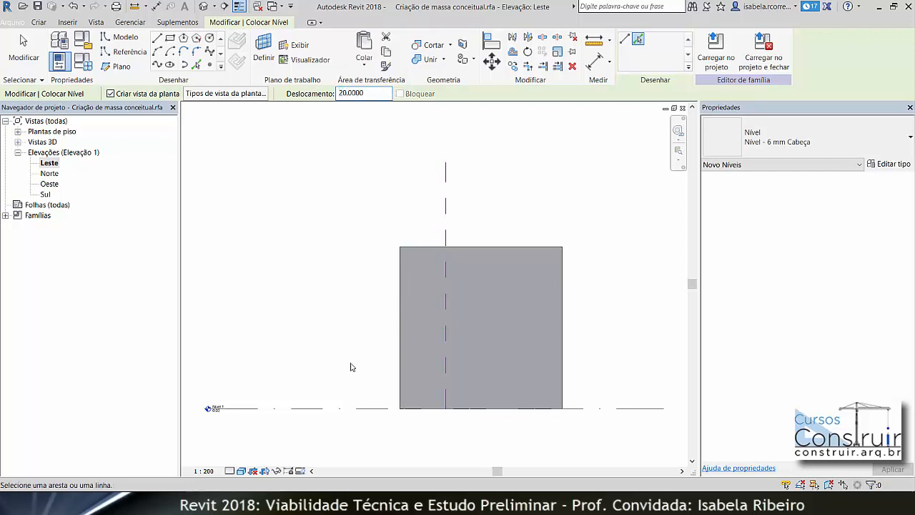
pyautogui.click(317, 409)
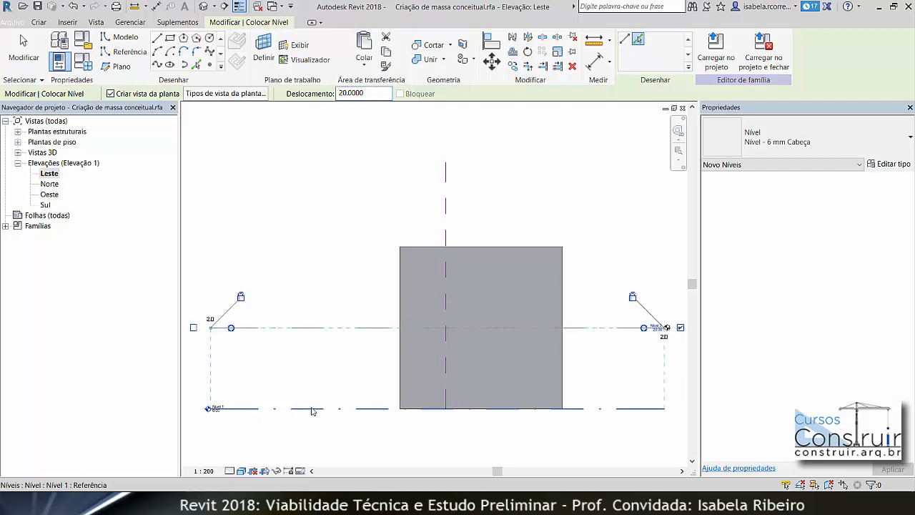
pyautogui.scroll(-1, 551, 352)
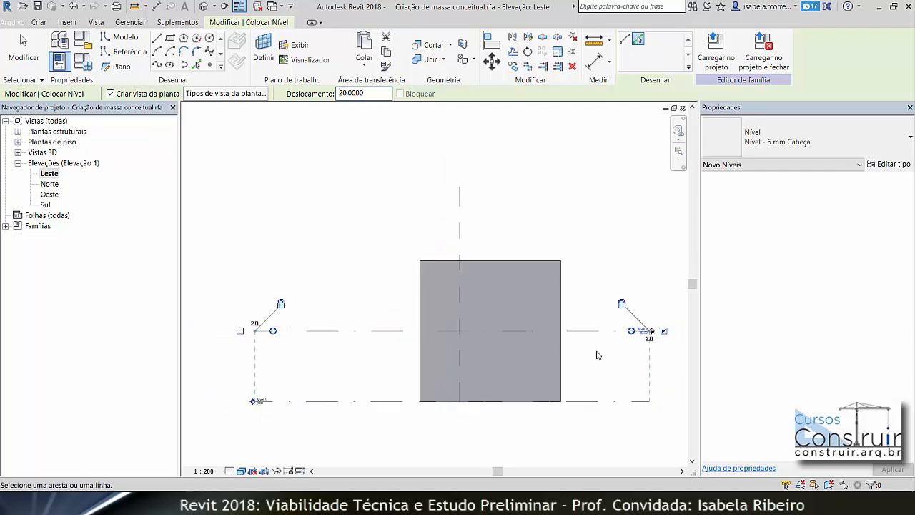
# Finish placing levels and move the Nível 2 head symbol to the same line end as the Nível 1 head.
pyautogui.press('Escape')
pyautogui.press('Escape')
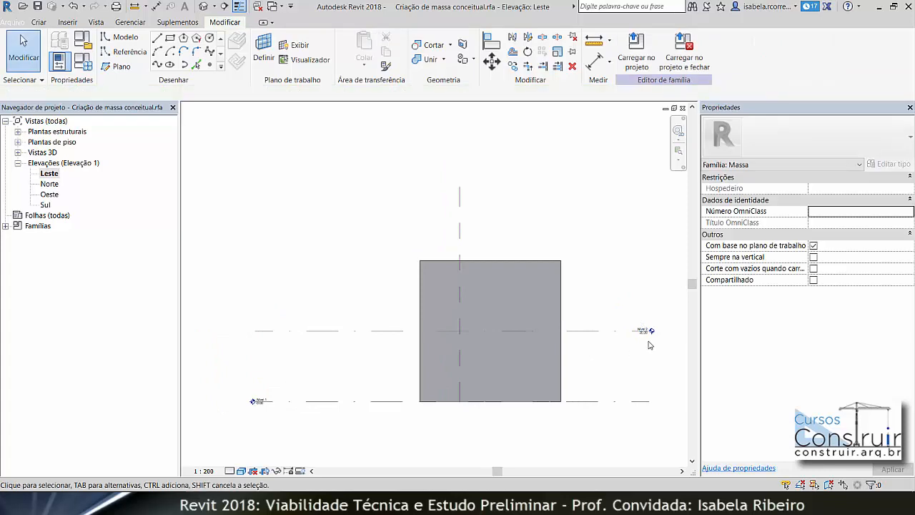
pyautogui.click(619, 332)
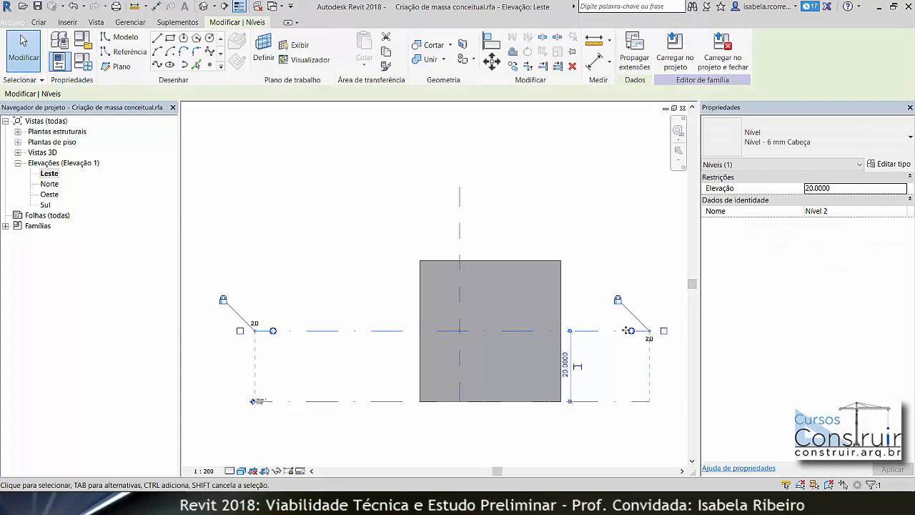
pyautogui.click(240, 331)
pyautogui.click(243, 363)
pyautogui.scroll(5, 260, 359)
pyautogui.moveTo(288, 355); pyautogui.dragTo(331, 276, button='middle')
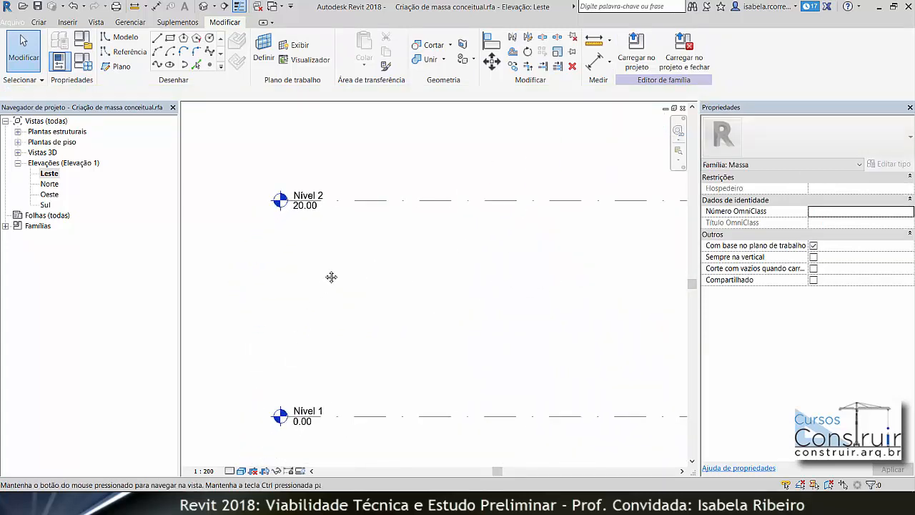
pyautogui.scroll(-5, 328, 334)
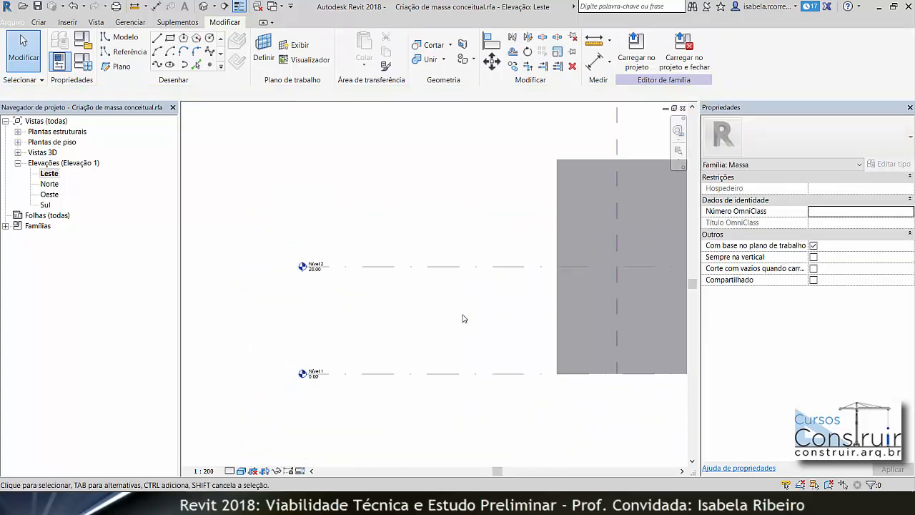
pyautogui.scroll(-3, 463, 316)
pyautogui.moveTo(485, 308); pyautogui.dragTo(203, 341, button='middle')
pyautogui.moveTo(564, 324); pyautogui.dragTo(612, 319, button='middle')
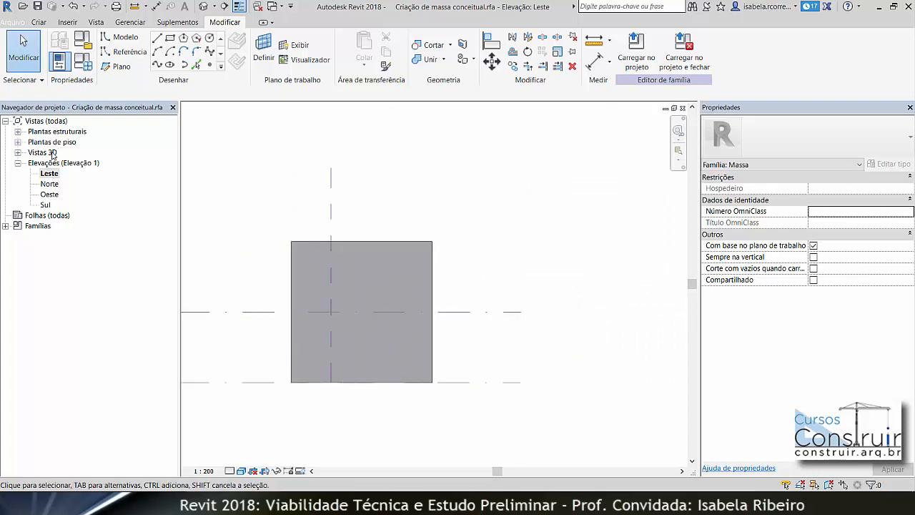
# Open the {3D} view, orbit to an isometric angle, and briefly show and hide the active work plane.
pyautogui.click(18, 153)
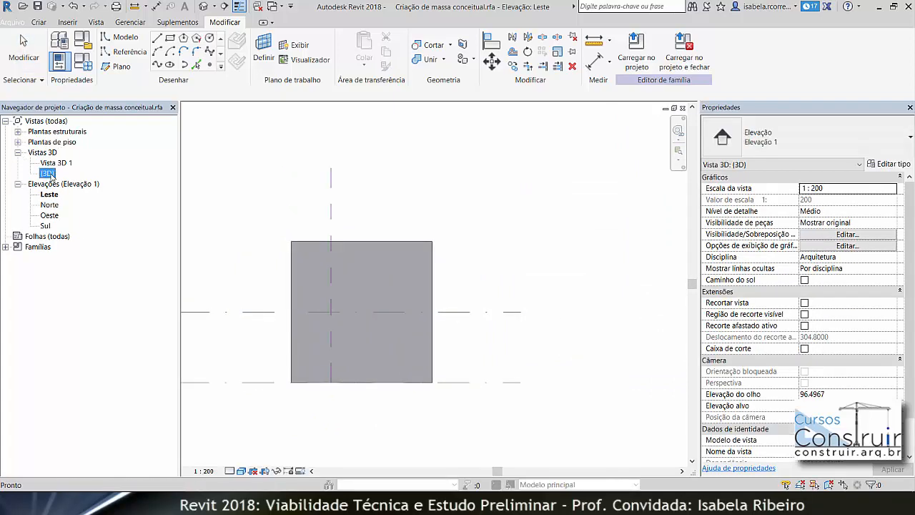
pyautogui.doubleClick(47, 173)
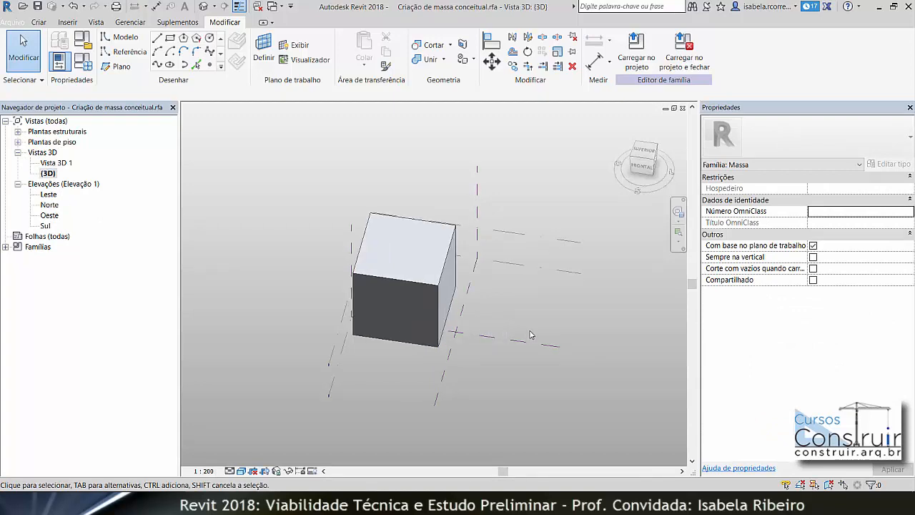
pyautogui.keyDown('shift'); pyautogui.moveTo(535, 336); pyautogui.dragTo(446, 299, button='middle'); pyautogui.keyUp('shift')
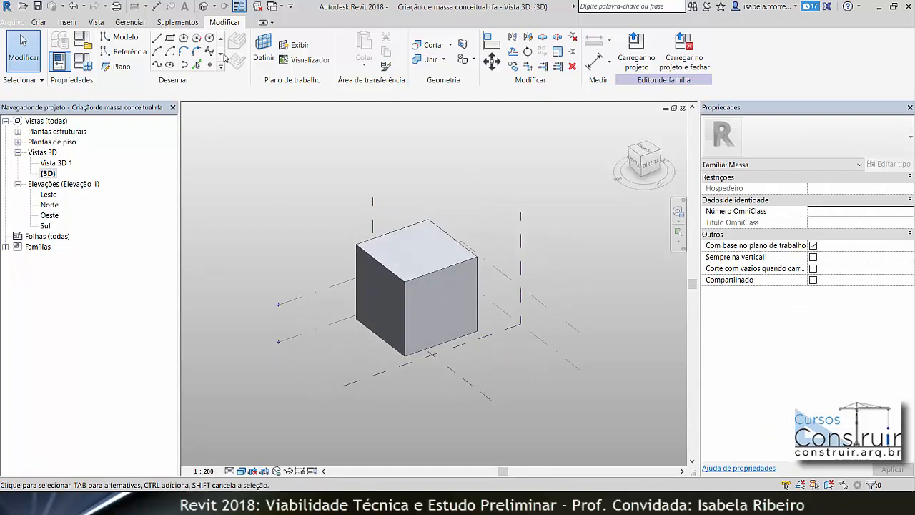
pyautogui.click(292, 47)
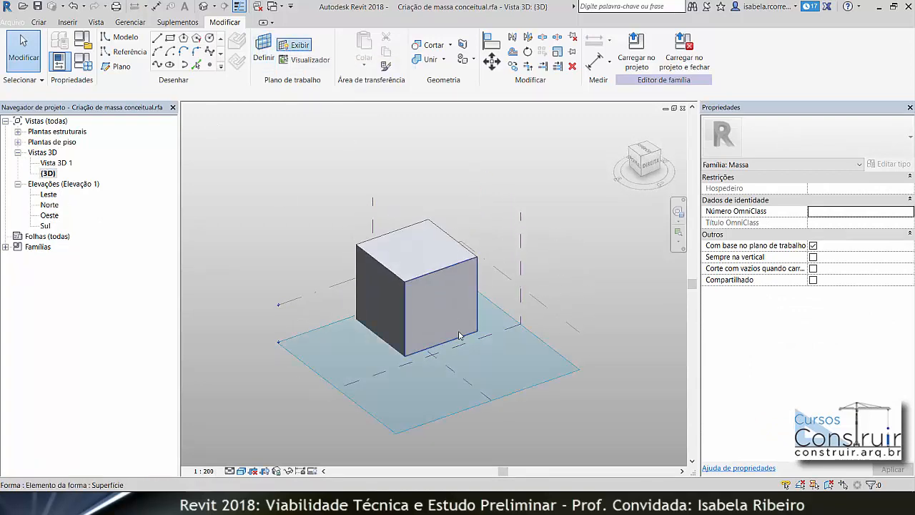
pyautogui.click(293, 45)
# Draw a rectangle of model lines on the Nível 1 plane, beside the existing box.
pyautogui.click(170, 38)
pyautogui.click(278, 342)
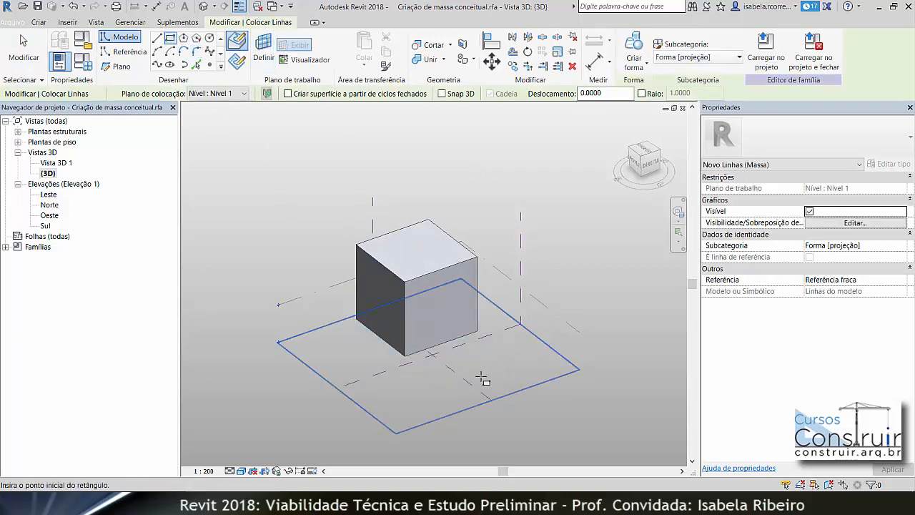
pyautogui.click(533, 396)
pyautogui.press('Escape')
pyautogui.press('Escape')
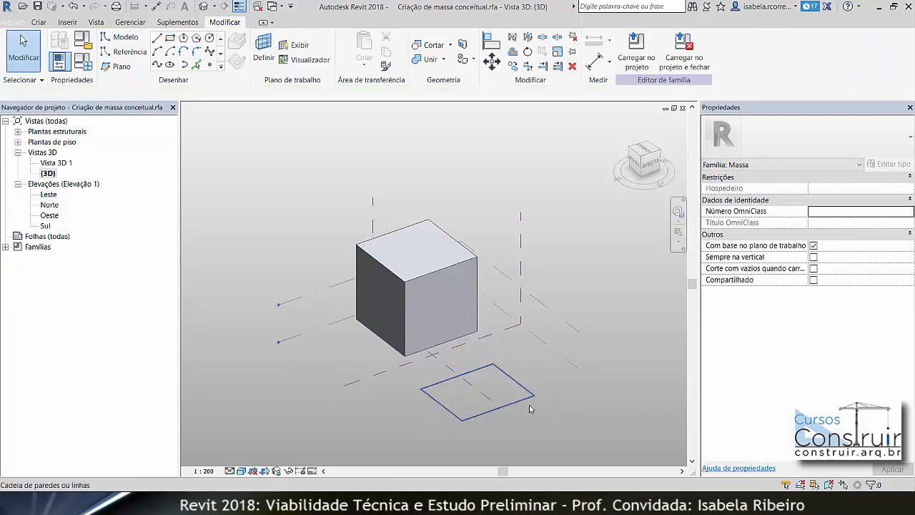
# Copy the rectangle to the clipboard and paste it aligned to the selected level Nível 2.
pyautogui.click(469, 422)
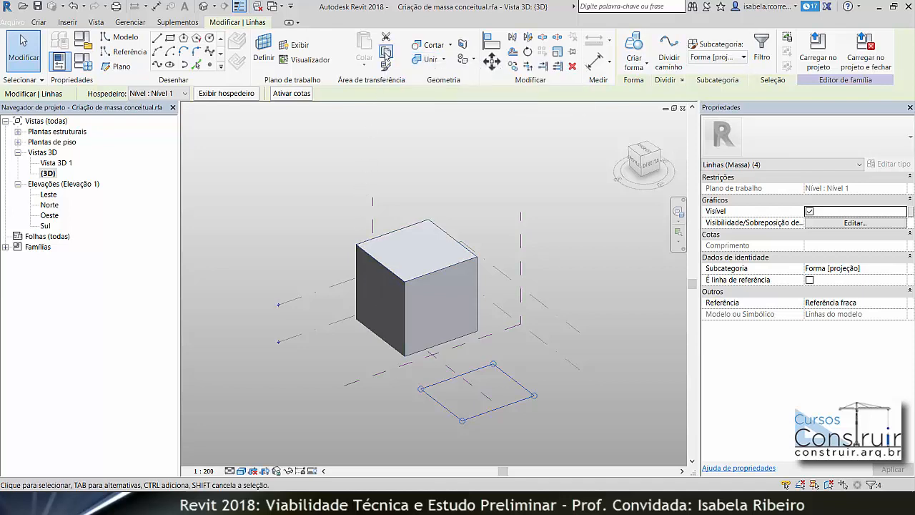
pyautogui.click(386, 53)
pyautogui.click(363, 67)
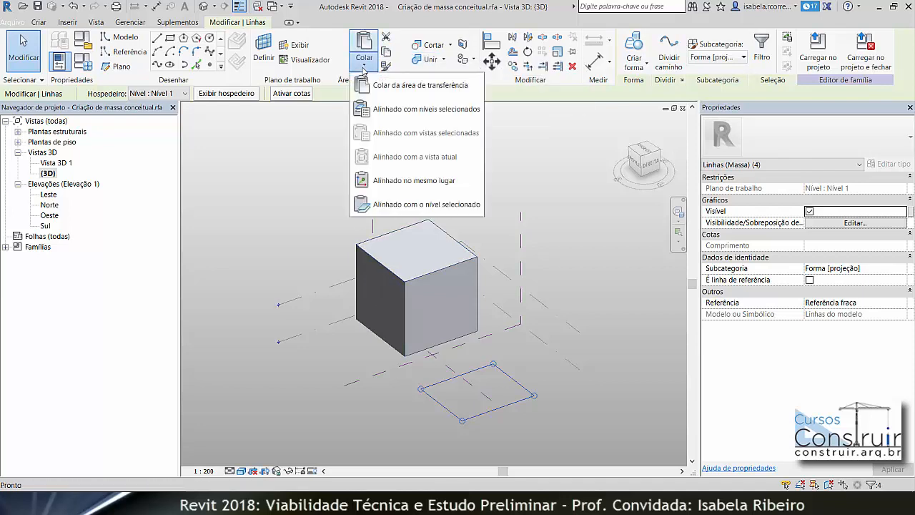
pyautogui.click(381, 113)
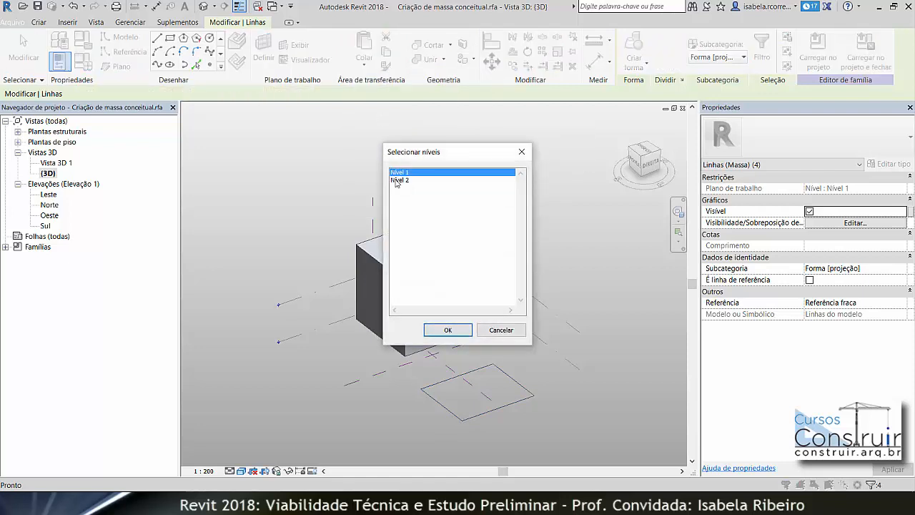
pyautogui.click(398, 180)
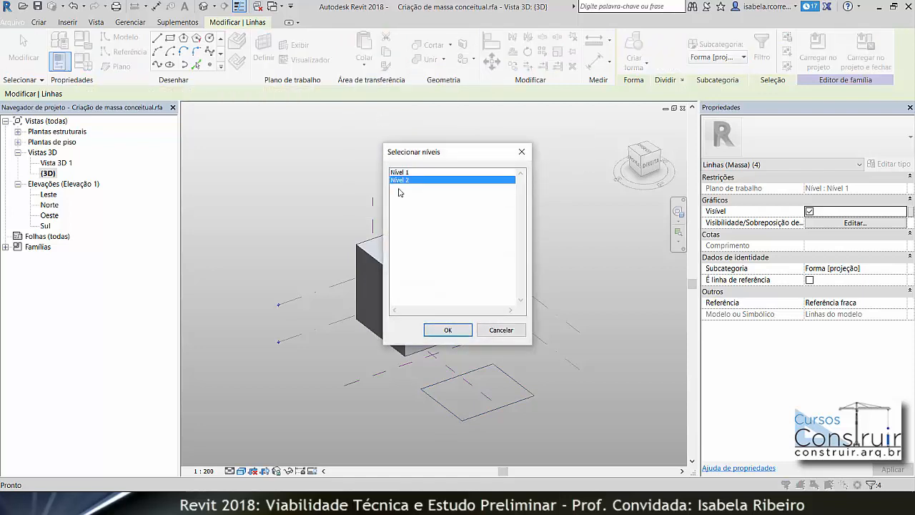
pyautogui.click(450, 338)
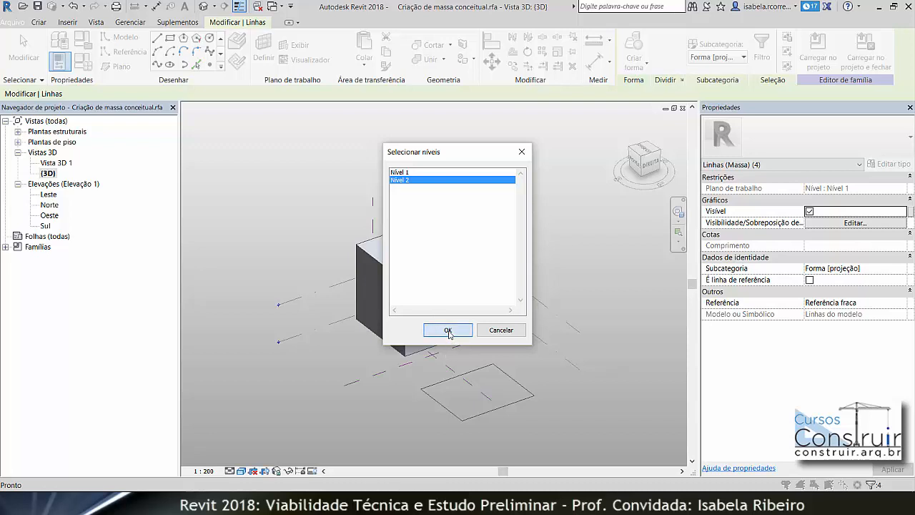
pyautogui.click(616, 428)
# Select the rectangles on Nível 1 and Nível 2 together and create a solid form between them.
pyautogui.keyDown('shift'); pyautogui.moveTo(617, 428); pyautogui.dragTo(668, 379, button='middle'); pyautogui.keyUp('shift')
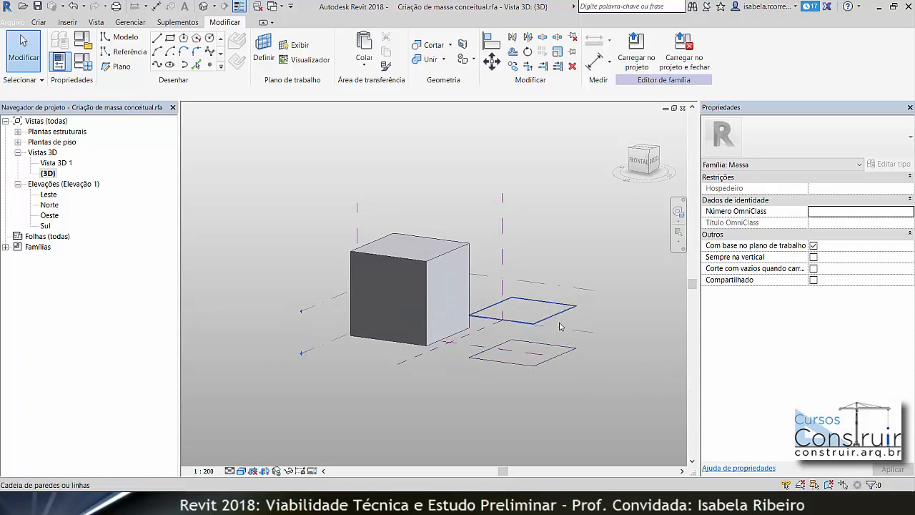
pyautogui.click(564, 357)
pyautogui.keyDown('ctrl'); pyautogui.click(560, 313); pyautogui.keyUp('ctrl')
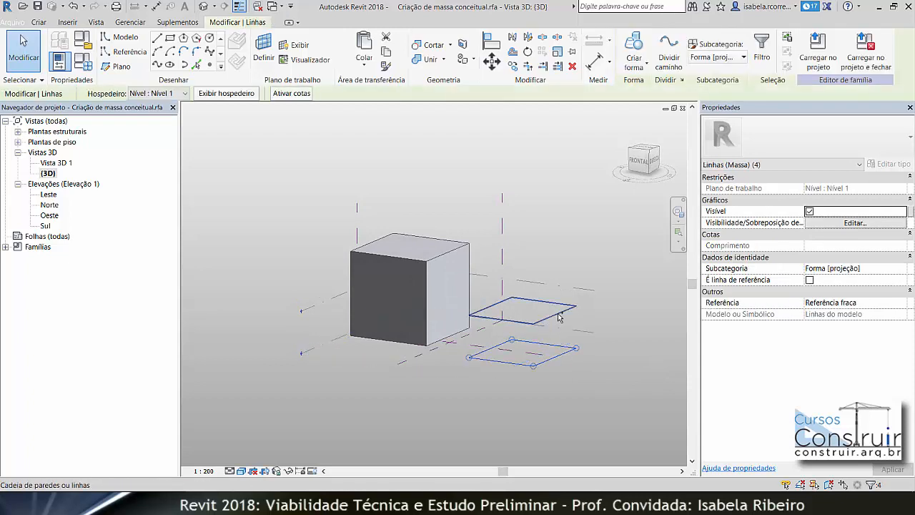
pyautogui.click(633, 44)
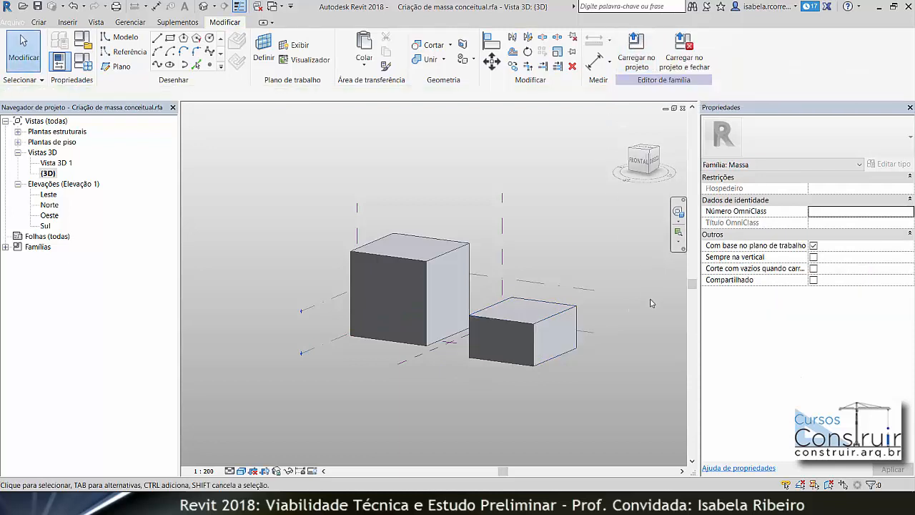
# Delete both solid forms, first the smaller box and then the larger cube.
pyautogui.keyDown('shift'); pyautogui.moveTo(648, 373); pyautogui.dragTo(562, 405, button='middle'); pyautogui.keyUp('shift')
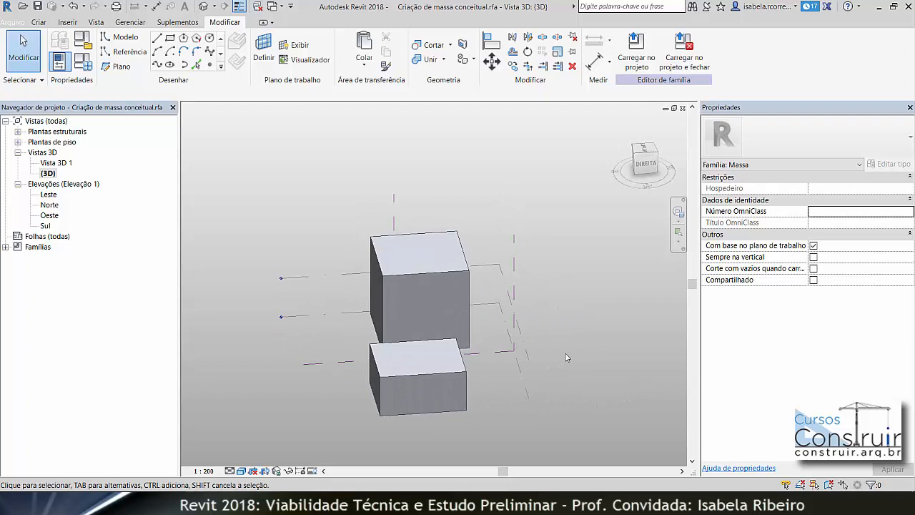
pyautogui.moveTo(565, 354); pyautogui.dragTo(608, 331, button='middle')
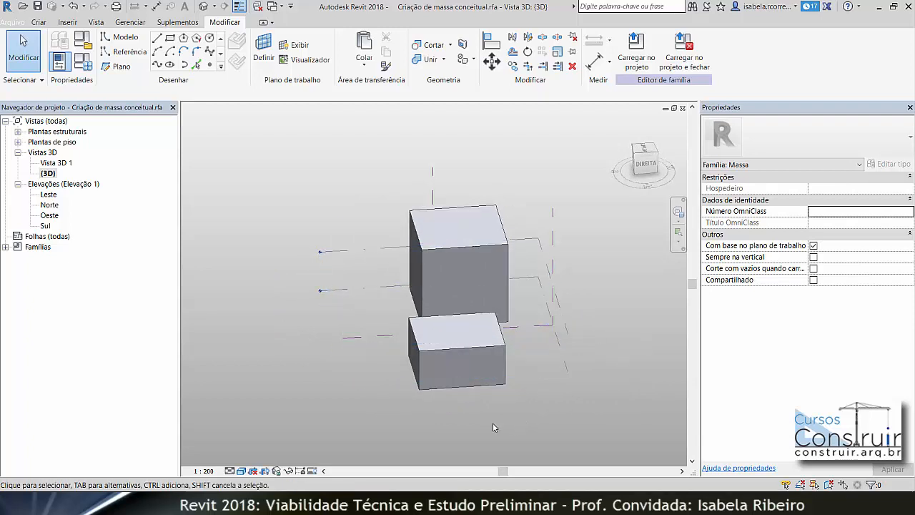
pyautogui.keyDown('shift'); pyautogui.moveTo(493, 426); pyautogui.dragTo(539, 439, button='middle'); pyautogui.keyUp('shift')
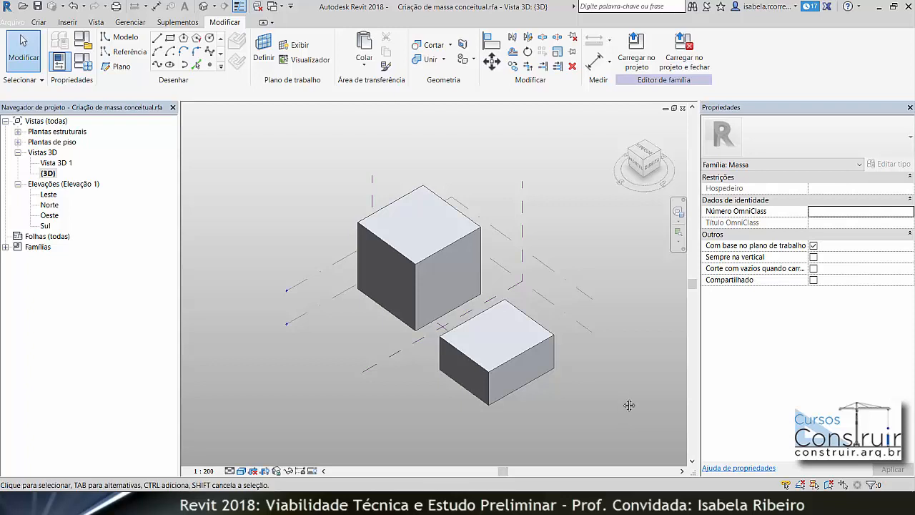
pyautogui.scroll(1, 622, 400)
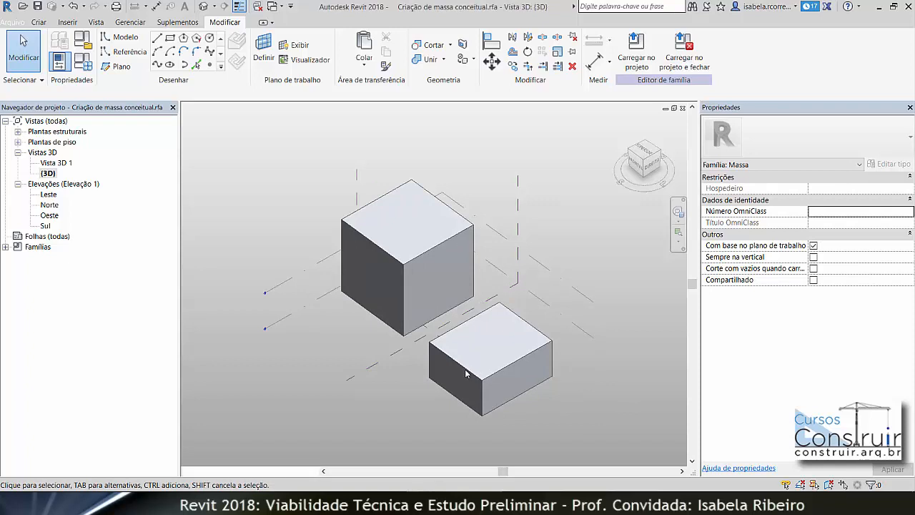
pyautogui.click(467, 371)
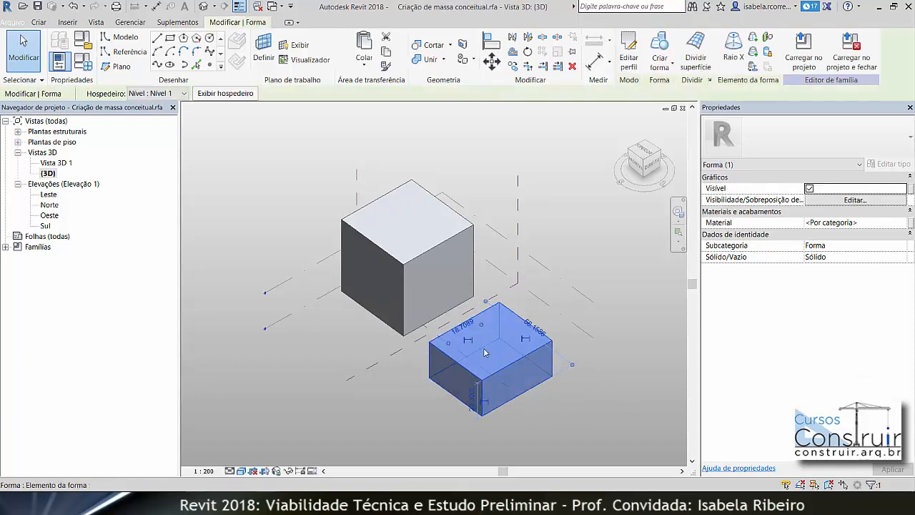
pyautogui.press('Delete')
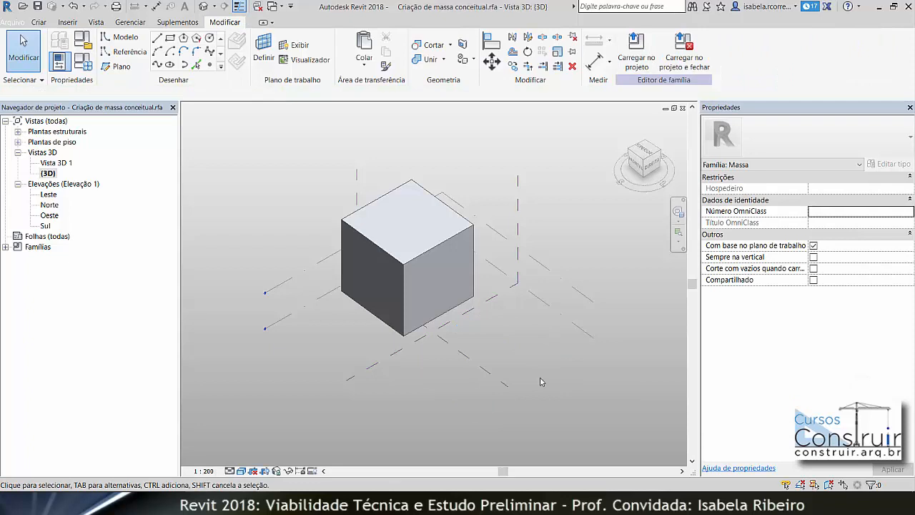
pyautogui.click(390, 254)
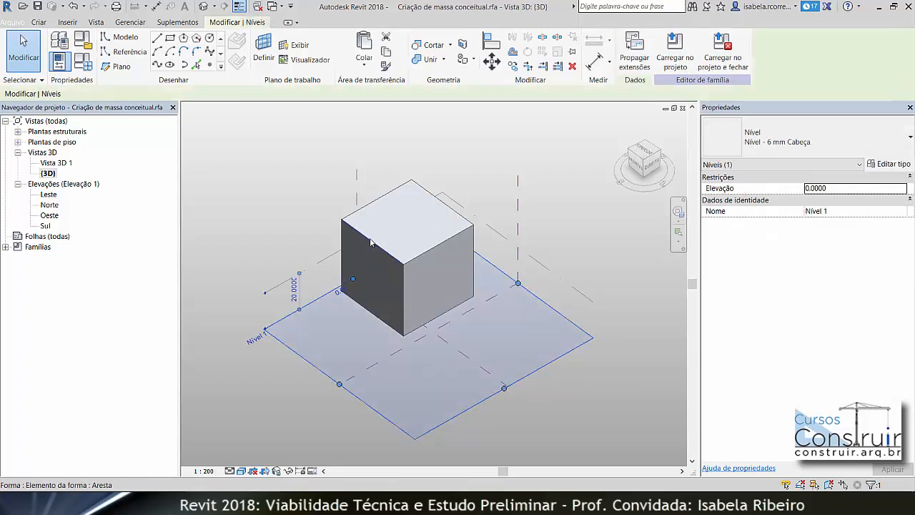
pyautogui.click(368, 241)
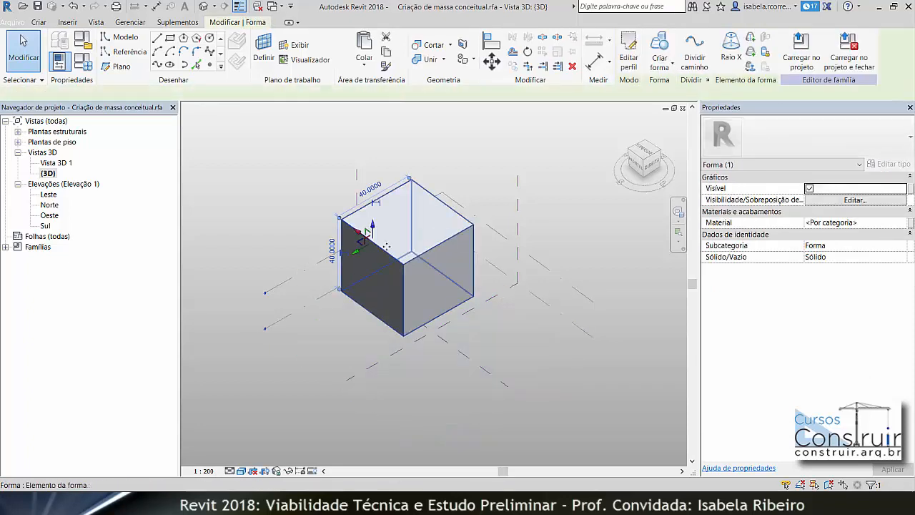
pyautogui.click(386, 246)
pyautogui.press('Delete')
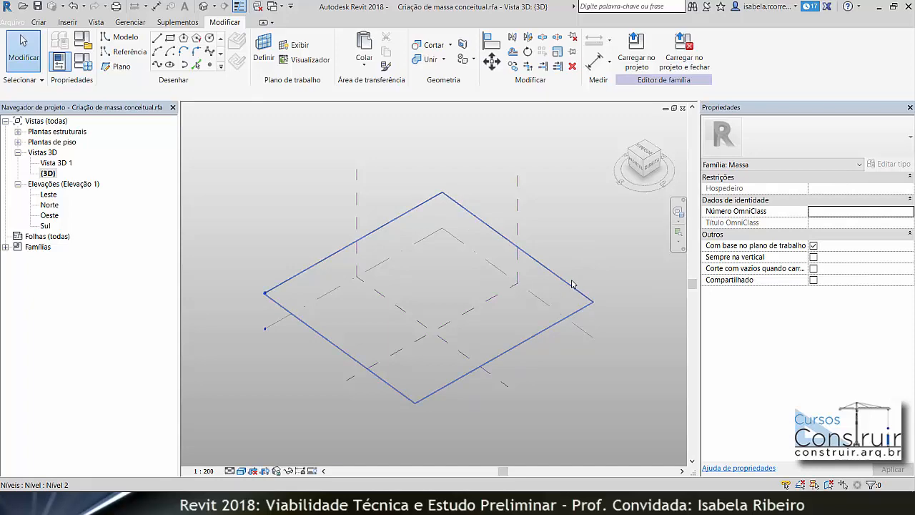
# In the Leste elevation, set the elevation of Nível 2 to 50, and return to the {3D} view.
pyautogui.doubleClick(45, 196)
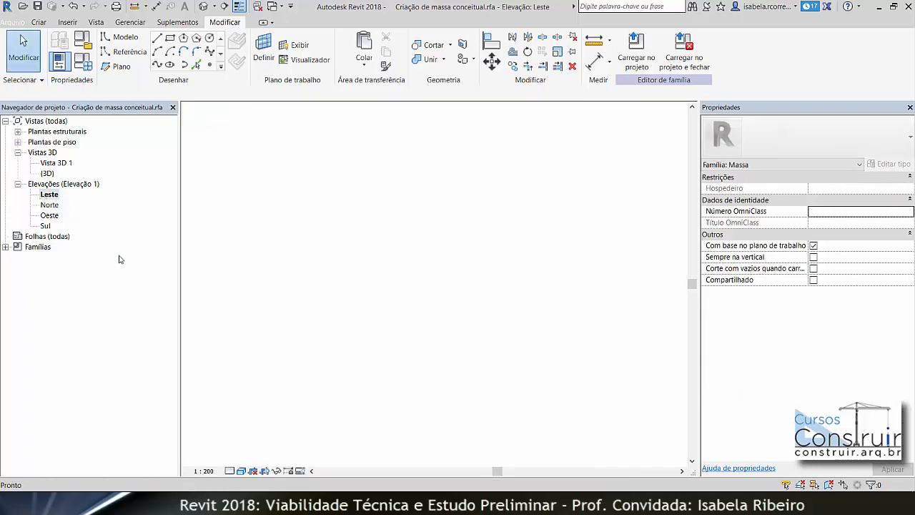
pyautogui.moveTo(317, 351); pyautogui.dragTo(546, 341, button='middle')
pyautogui.scroll(5, 491, 318)
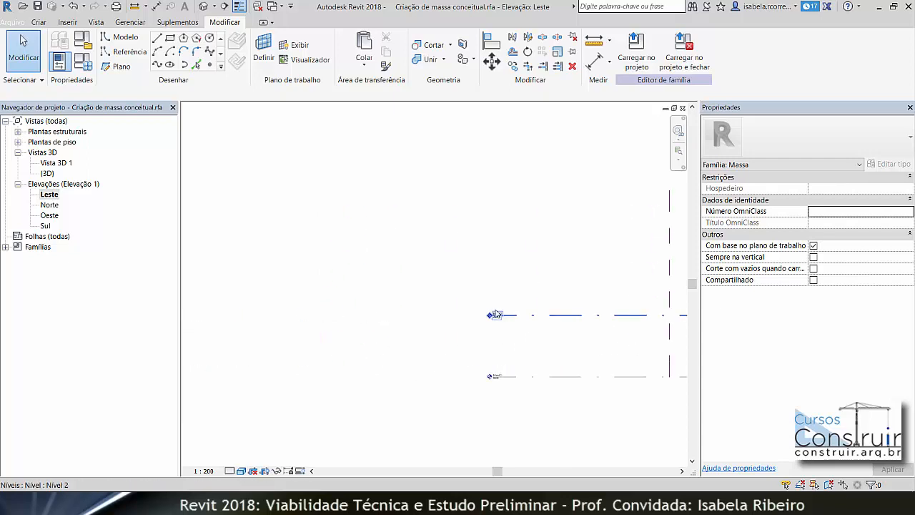
pyautogui.click(450, 323)
pyautogui.click(448, 319)
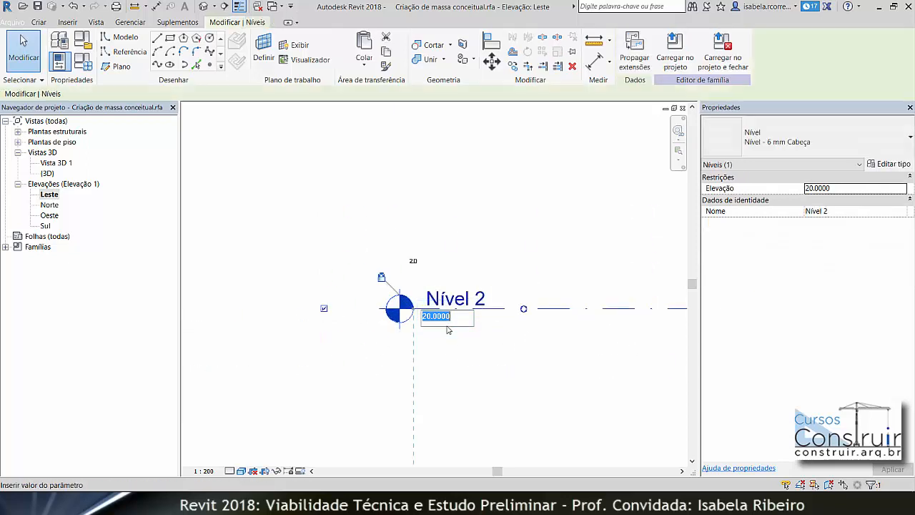
pyautogui.write('50')
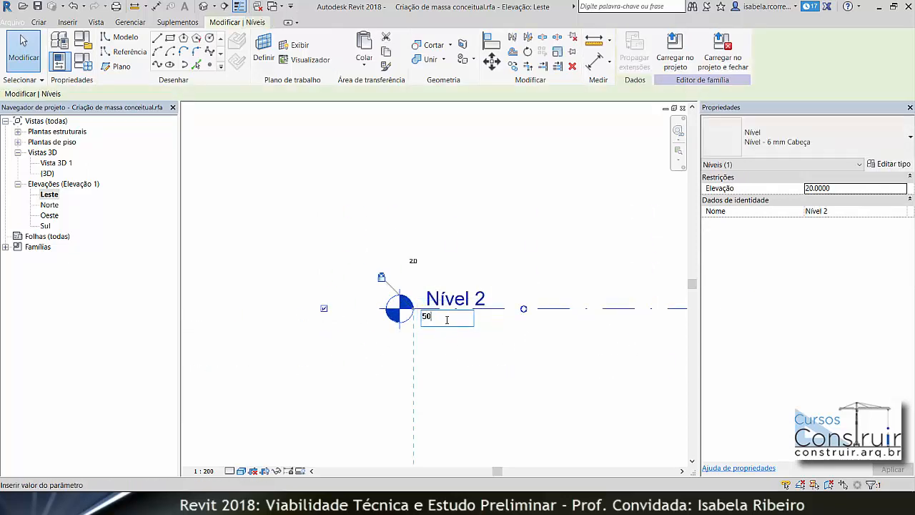
pyautogui.press('Return')
pyautogui.scroll(-2, 544, 336)
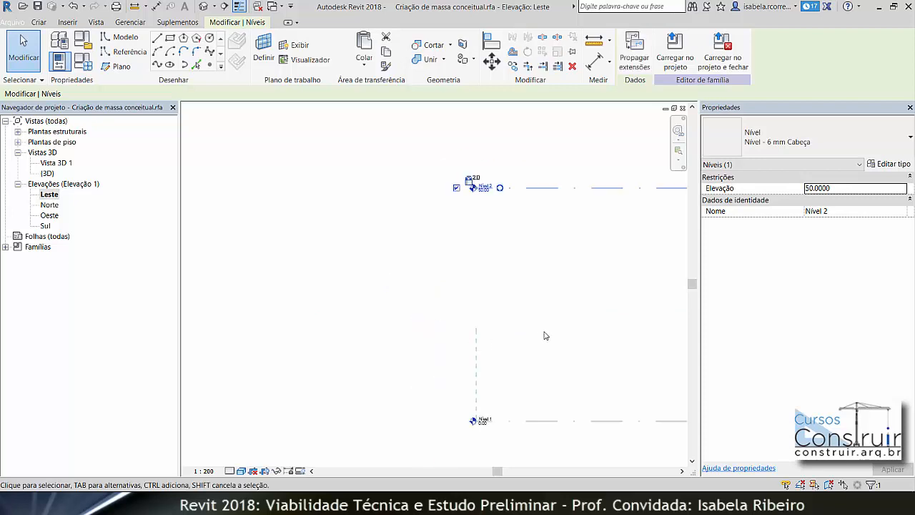
pyautogui.middleClick(546, 335)
pyautogui.middleClick(547, 335)
pyautogui.click(249, 233)
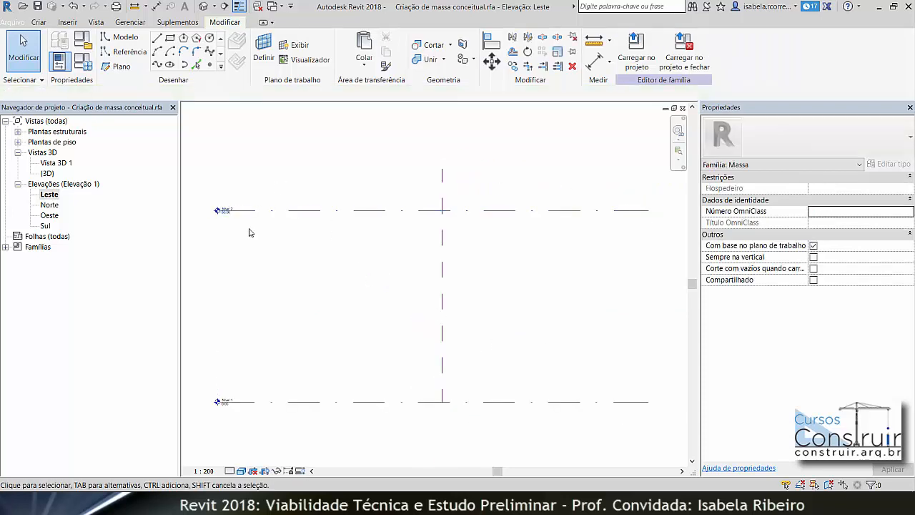
pyautogui.doubleClick(48, 174)
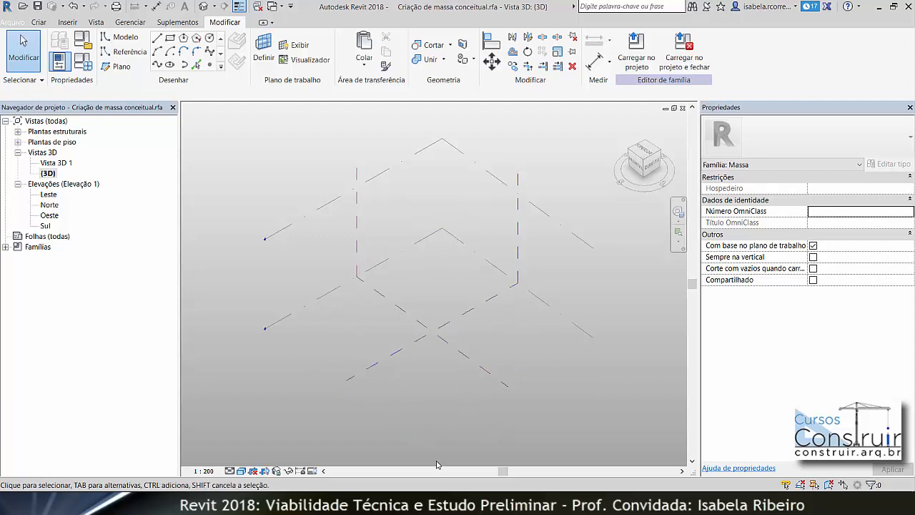
# Save the project at the save reminder and set Nível 1 as the work plane.
pyautogui.click(264, 67)
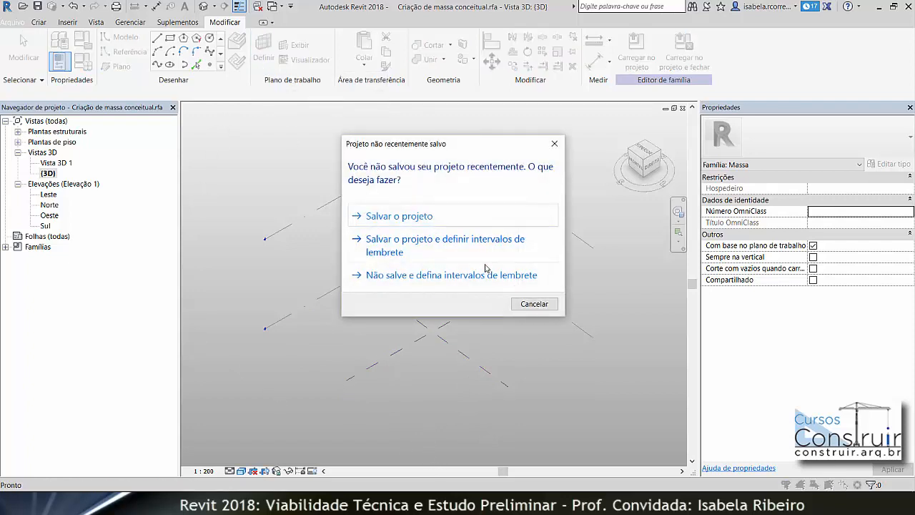
pyautogui.click(509, 221)
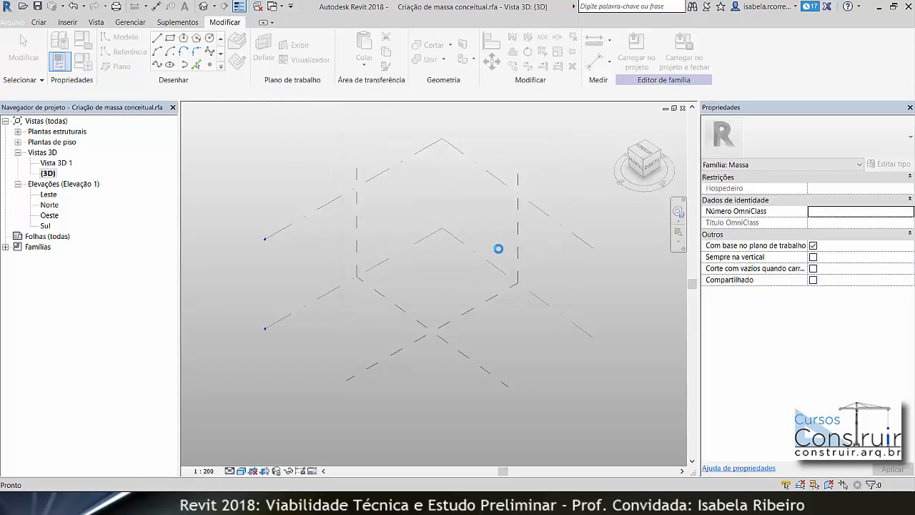
pyautogui.click(338, 288)
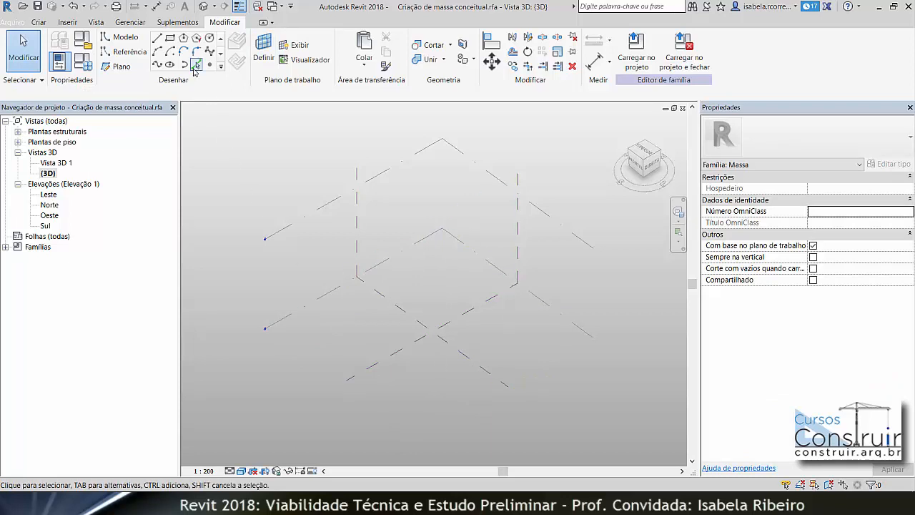
# Draw a rectangle on Nível 1 around the reference planes' crossing, its sides about 8 and 15 from one plane, 14 and 16 from the other.
pyautogui.click(170, 38)
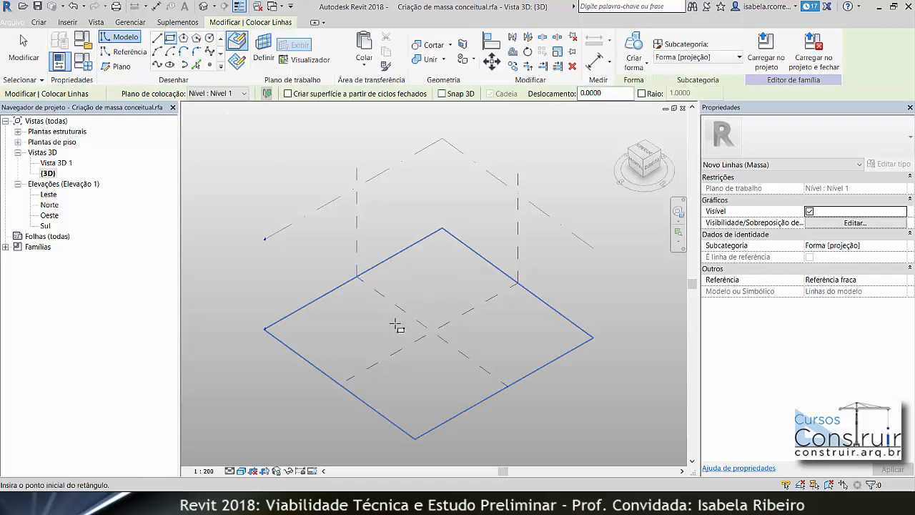
pyautogui.click(484, 336)
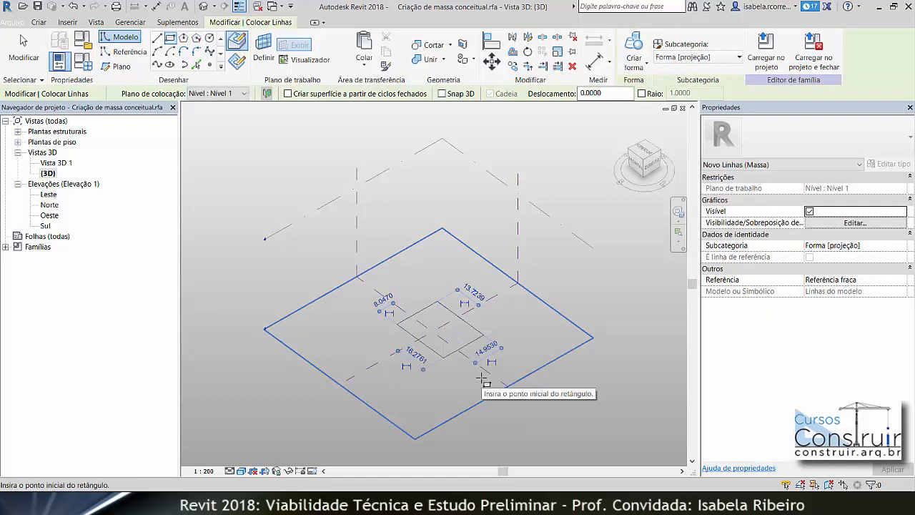
pyautogui.press('Escape')
pyautogui.press('Escape')
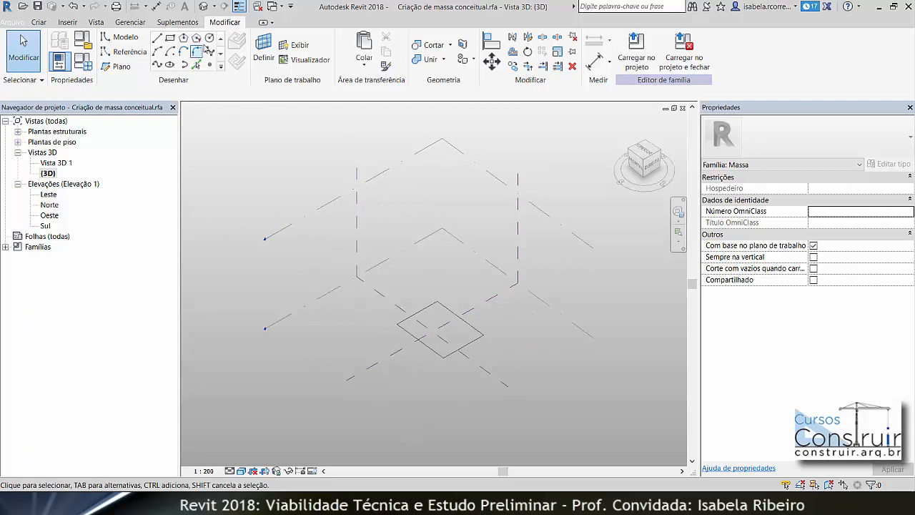
# Set Nível 2 as the work plane, and show and hide the work plane to check it.
pyautogui.click(264, 57)
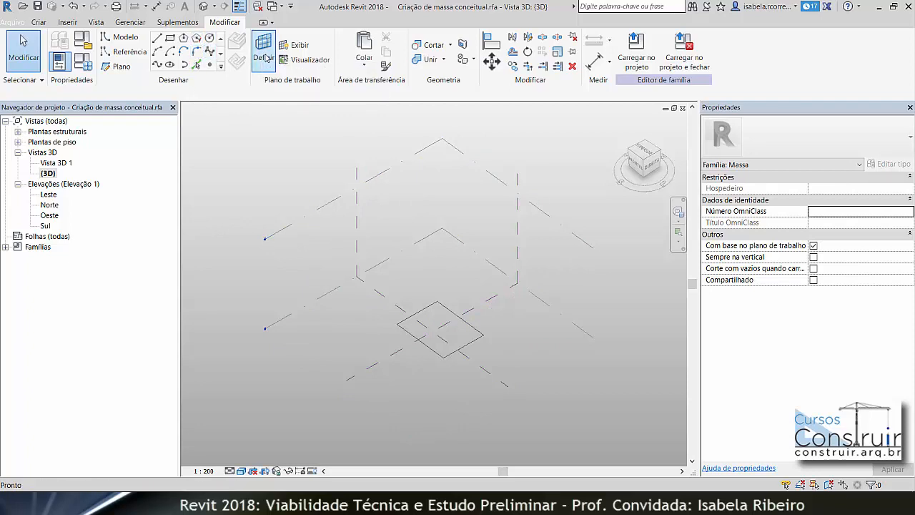
pyautogui.click(323, 206)
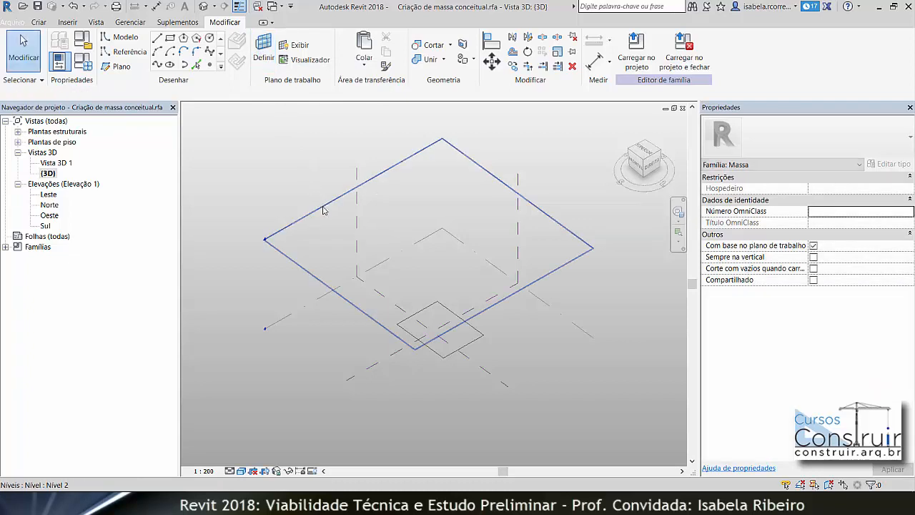
pyautogui.click(298, 45)
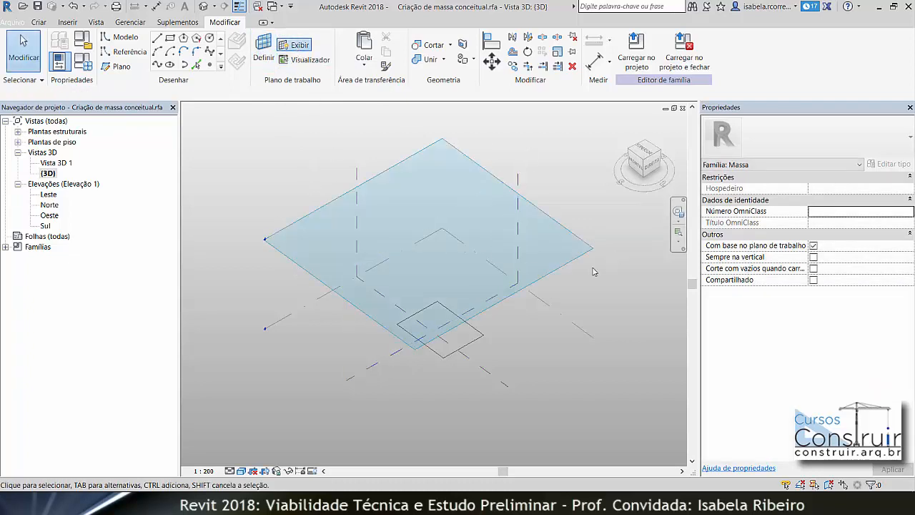
pyautogui.click(293, 46)
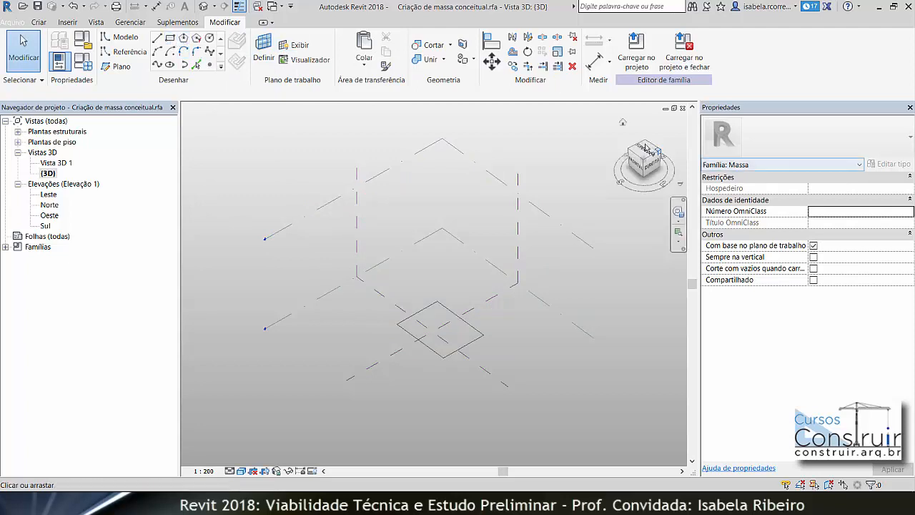
# From the top view, draw a circle with a radius of about 13.2 on Nível 2, centred over the rectangle.
pyautogui.click(644, 150)
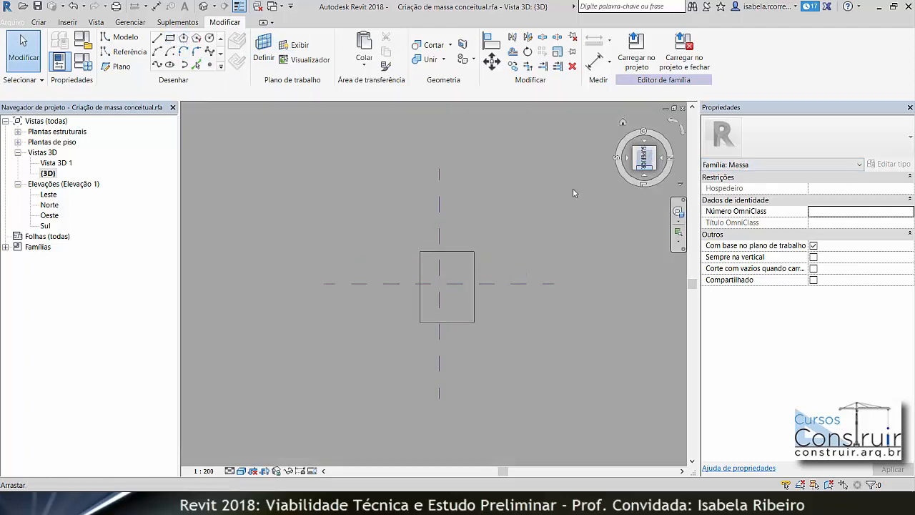
pyautogui.click(210, 39)
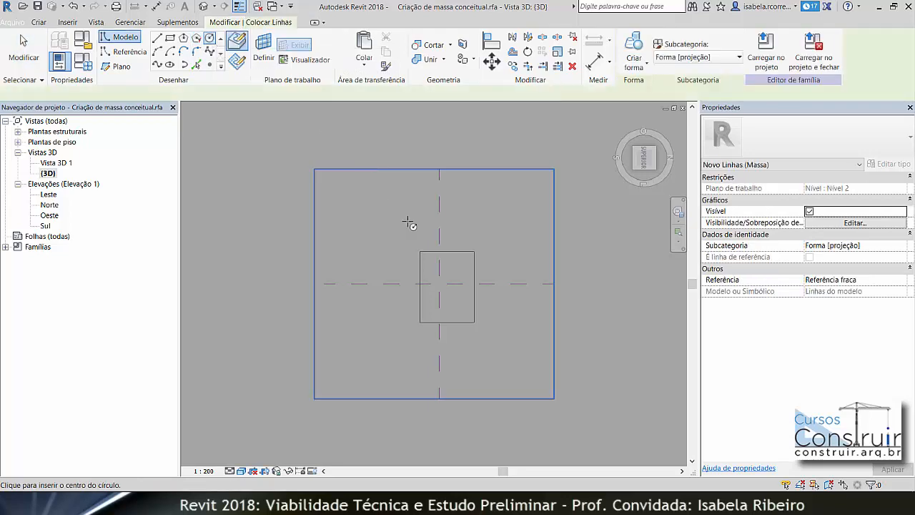
pyautogui.click(446, 285)
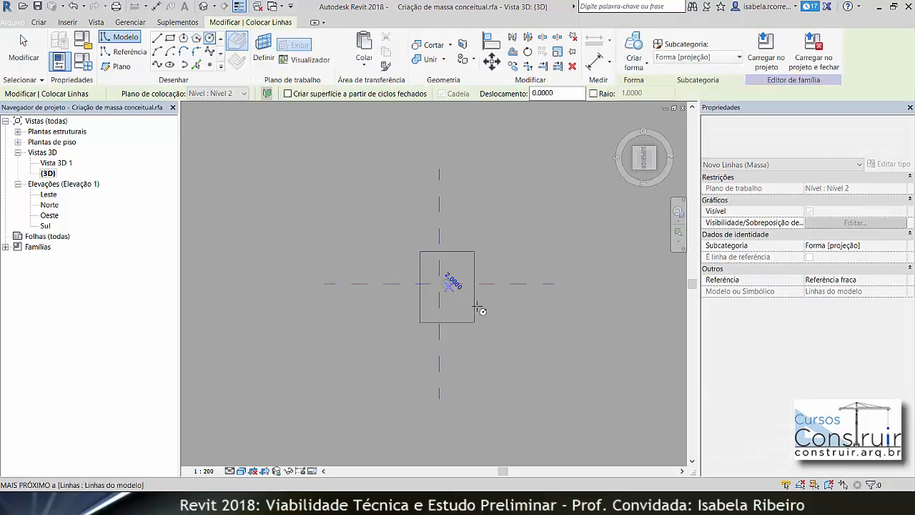
pyautogui.click(481, 301)
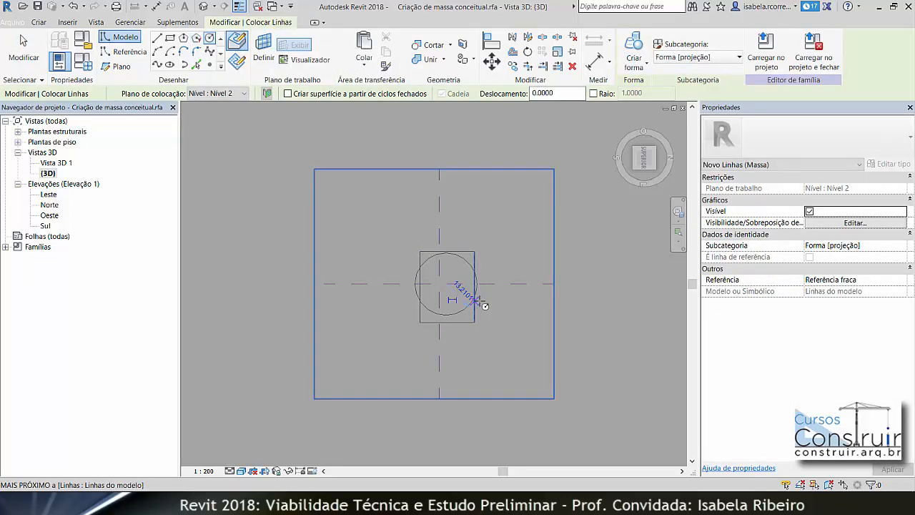
pyautogui.press('Escape')
pyautogui.press('Escape')
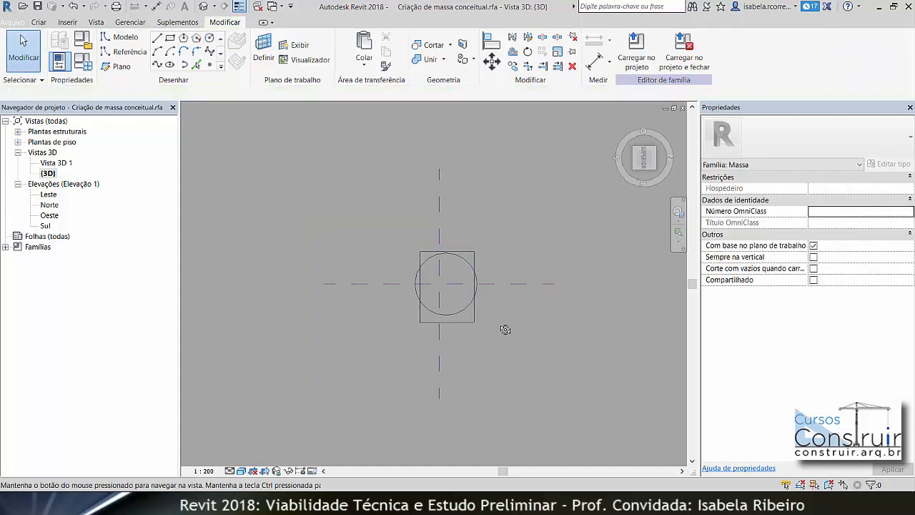
# Select the rectangle on Nível 1 and the circle on Nível 2 together and create a solid form between them.
pyautogui.keyDown('shift'); pyautogui.moveTo(503, 327); pyautogui.dragTo(591, 141, button='middle'); pyautogui.keyUp('shift')
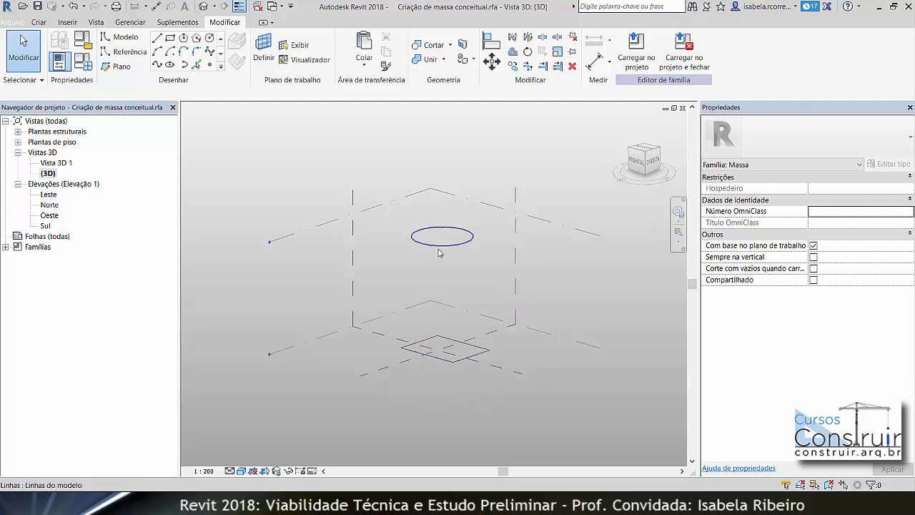
pyautogui.click(456, 359)
pyautogui.keyDown('ctrl'); pyautogui.click(451, 245); pyautogui.keyUp('ctrl')
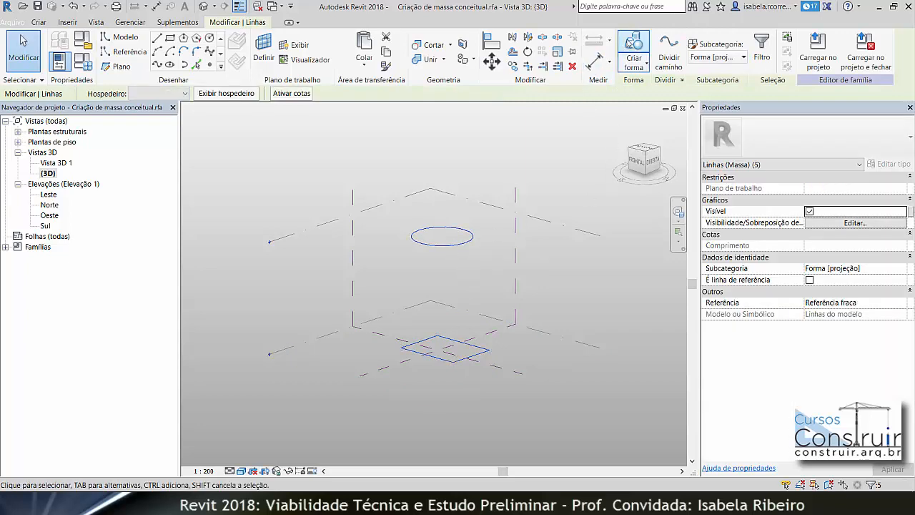
pyautogui.click(630, 47)
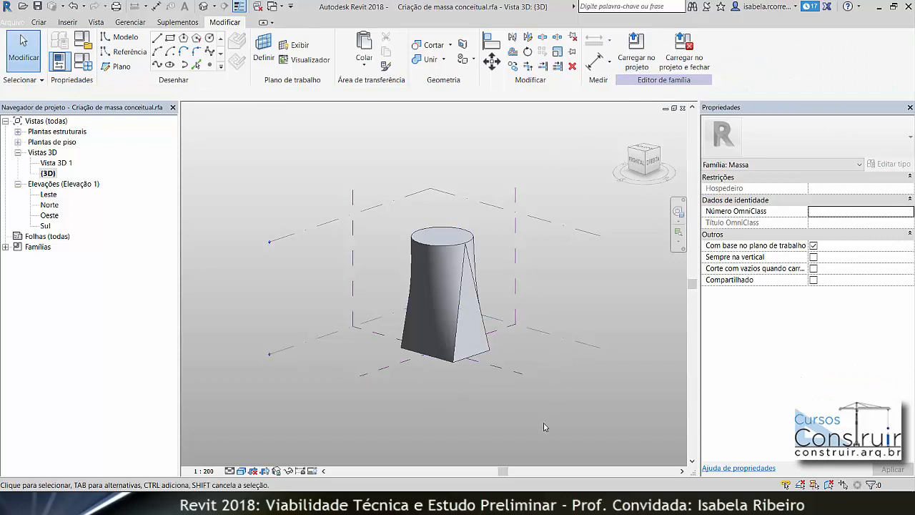
# Examine the rectangle-to-circle solid form from all sides, including its underside and the transitions between its faces.
pyautogui.moveTo(537, 441)
pyautogui.keyDown('shift'); pyautogui.mouseDown(button='middle')
pyautogui.moveTo(327, 434)
pyautogui.moveTo(558, 458)
pyautogui.moveTo(529, 436)
pyautogui.mouseUp(button='middle'); pyautogui.keyUp('shift')
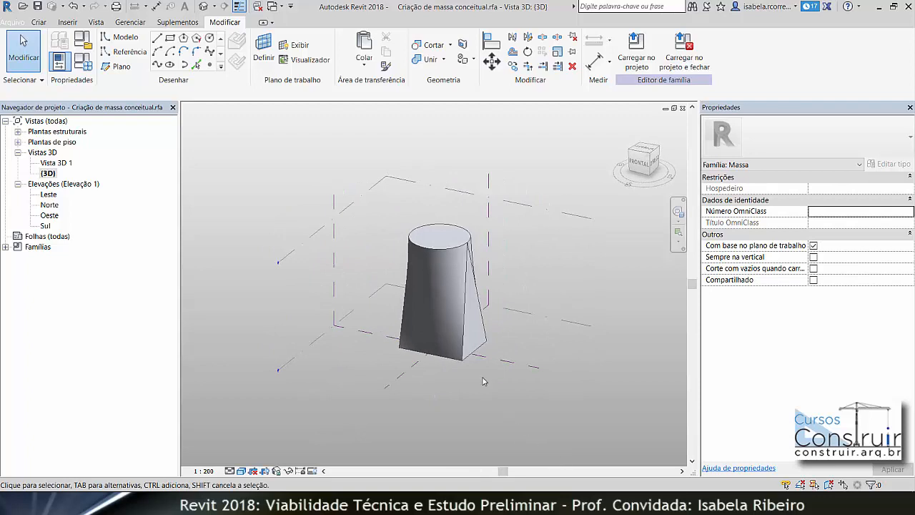
pyautogui.keyDown('shift'); pyautogui.moveTo(491, 405); pyautogui.dragTo(448, 164, button='middle'); pyautogui.keyUp('shift')
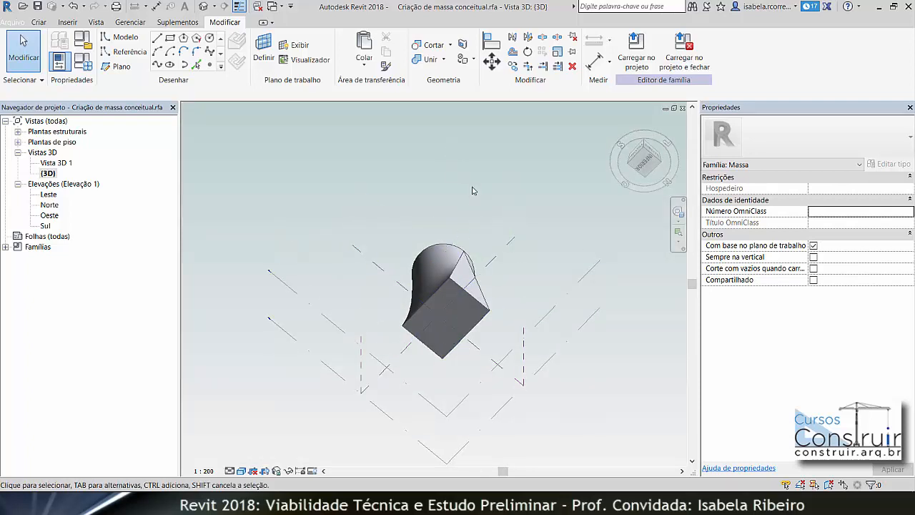
pyautogui.keyDown('shift'); pyautogui.moveTo(474, 190); pyautogui.dragTo(422, 251, button='middle'); pyautogui.keyUp('shift')
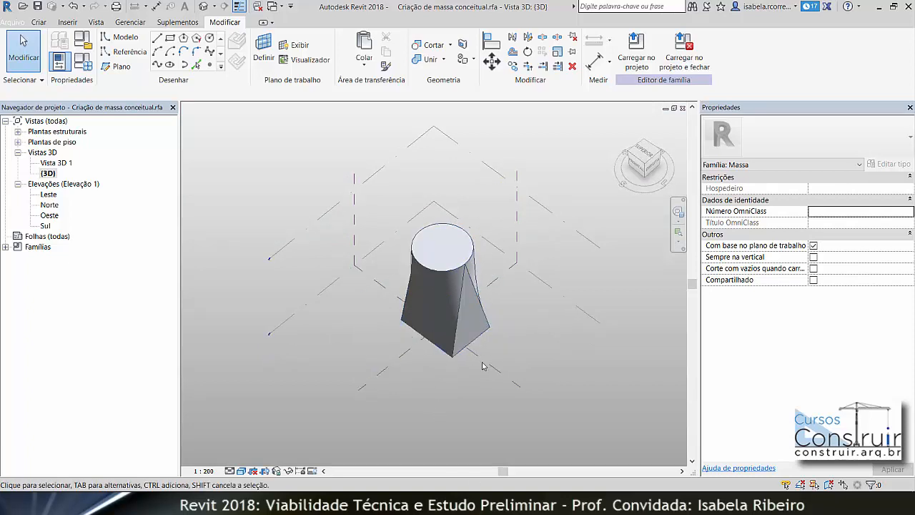
pyautogui.keyDown('shift'); pyautogui.moveTo(566, 391); pyautogui.dragTo(460, 386, button='middle'); pyautogui.keyUp('shift')
pyautogui.scroll(4, 460, 386)
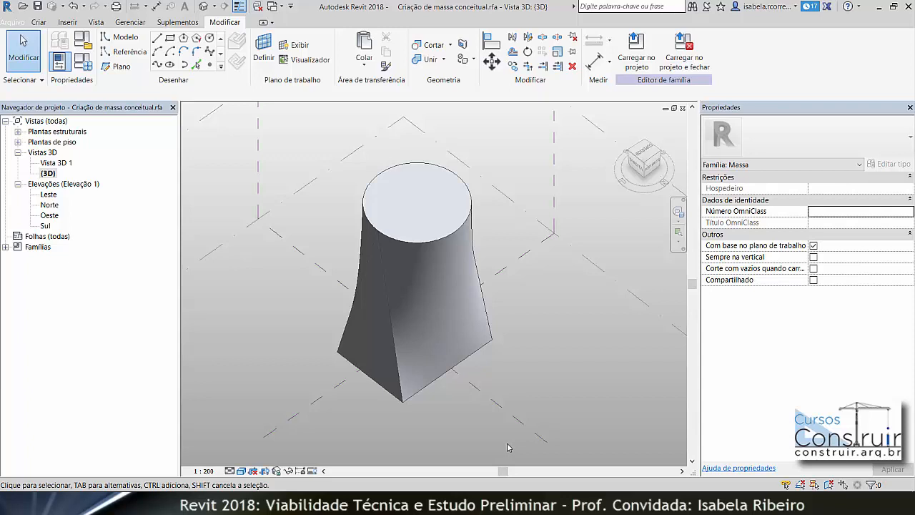
pyautogui.scroll(-3, 534, 370)
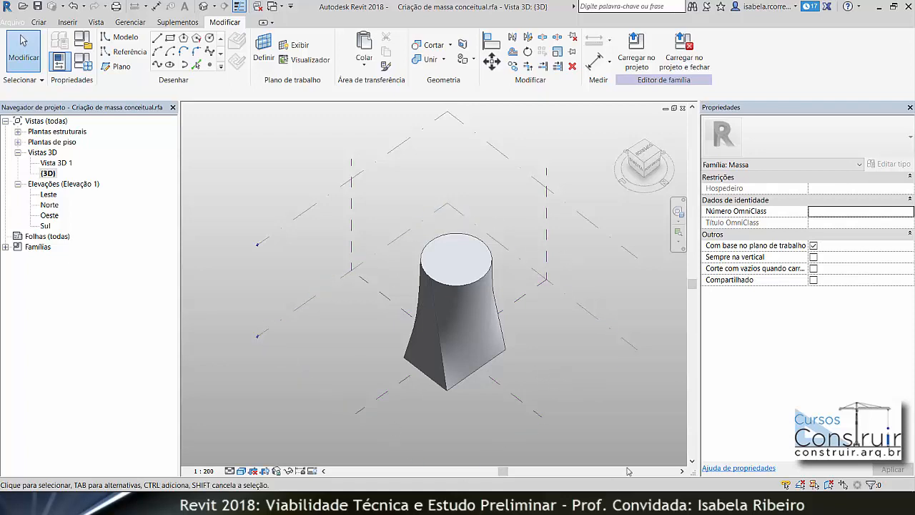
pyautogui.keyDown('shift'); pyautogui.moveTo(488, 438); pyautogui.dragTo(514, 338, button='middle'); pyautogui.keyUp('shift')
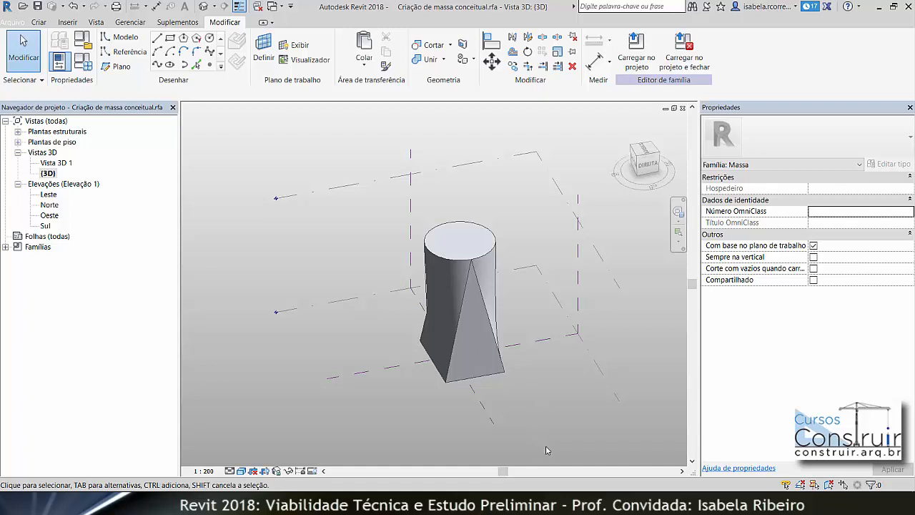
pyautogui.keyDown('shift'); pyautogui.moveTo(546, 445); pyautogui.dragTo(534, 417, button='middle'); pyautogui.keyUp('shift')
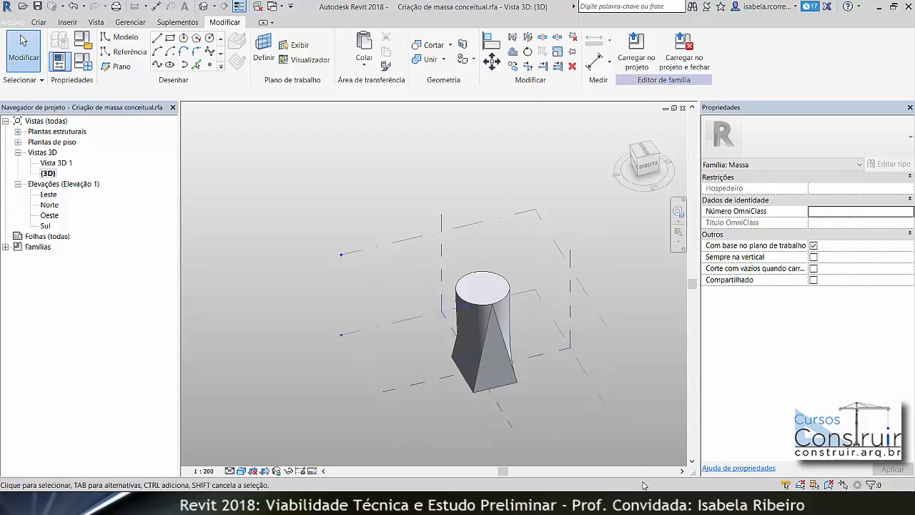
pyautogui.scroll(-1, 646, 392)
pyautogui.moveTo(647, 390); pyautogui.dragTo(591, 397, button='middle')
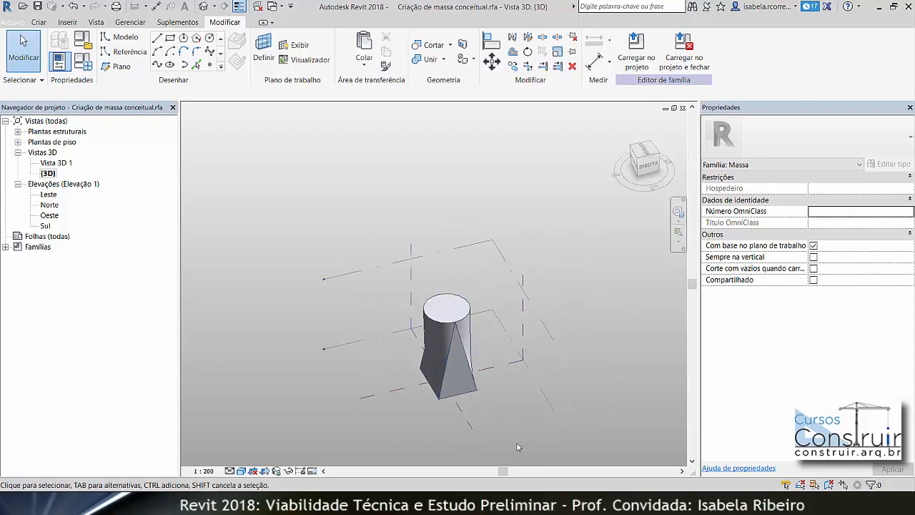
# In the Leste elevation, create a level offset 50 above Nível 2 by picking its line, check its label, and return to the {3D} view.
pyautogui.doubleClick(49, 194)
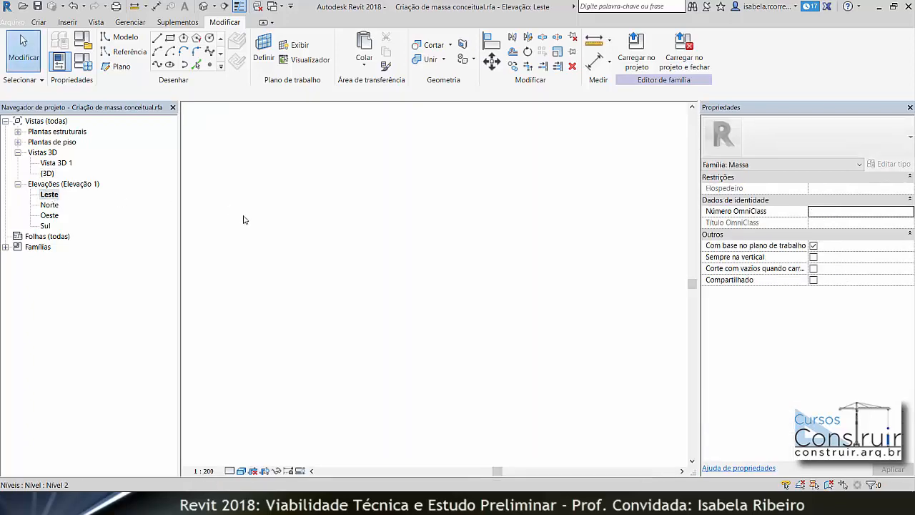
pyautogui.moveTo(391, 266); pyautogui.dragTo(363, 298, button='middle')
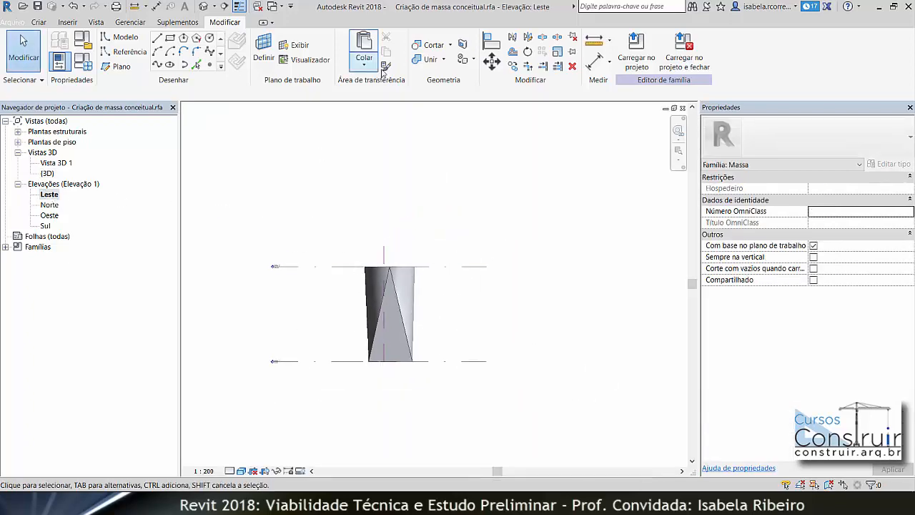
pyautogui.click(39, 22)
pyautogui.click(564, 44)
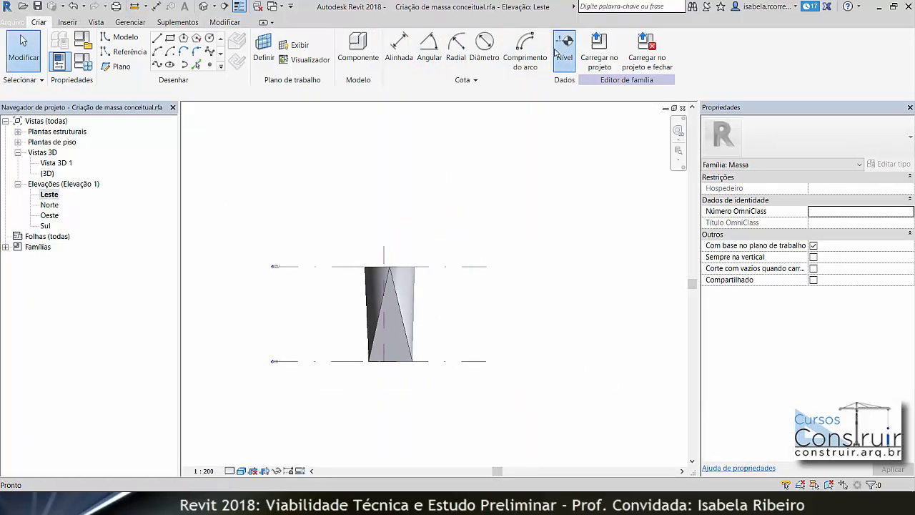
pyautogui.click(639, 39)
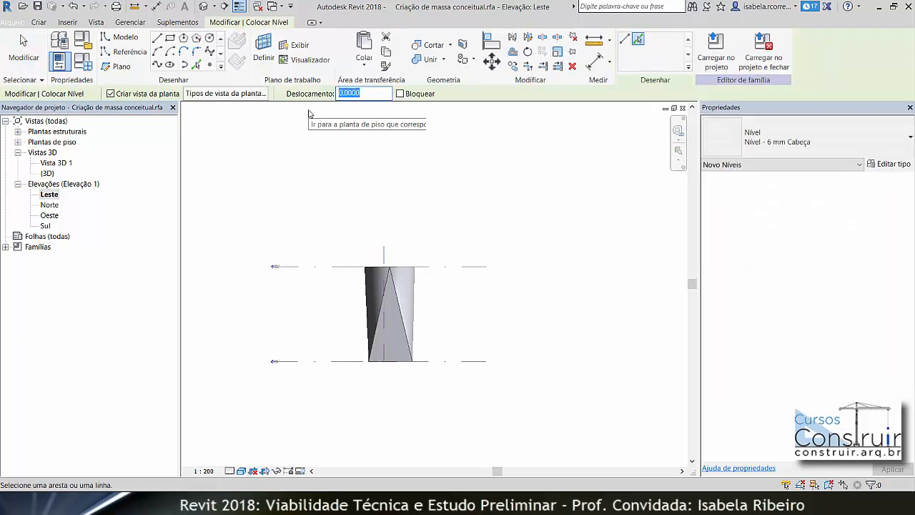
pyautogui.press('Return')
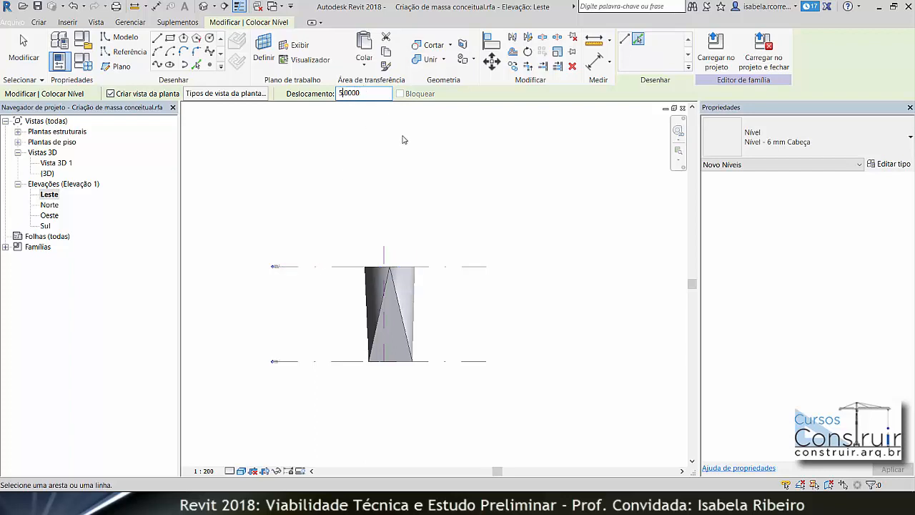
pyautogui.click(339, 267)
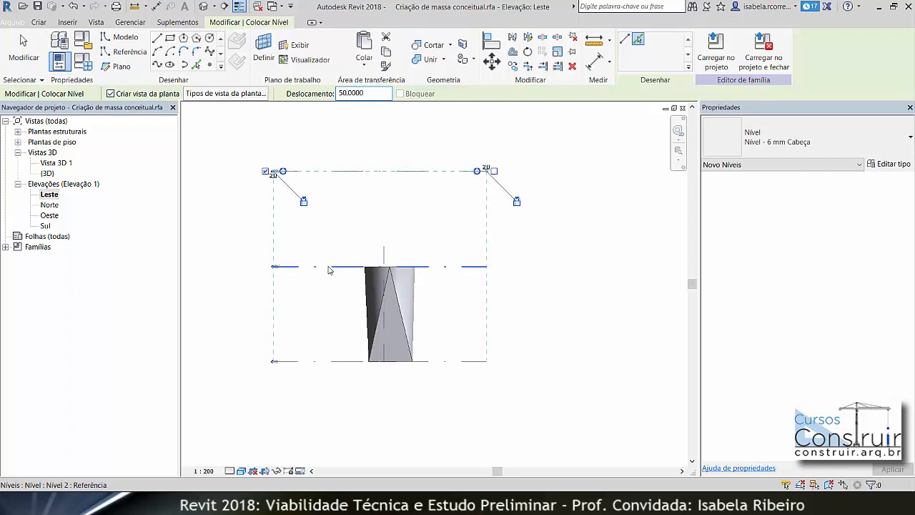
pyautogui.scroll(3, 293, 197)
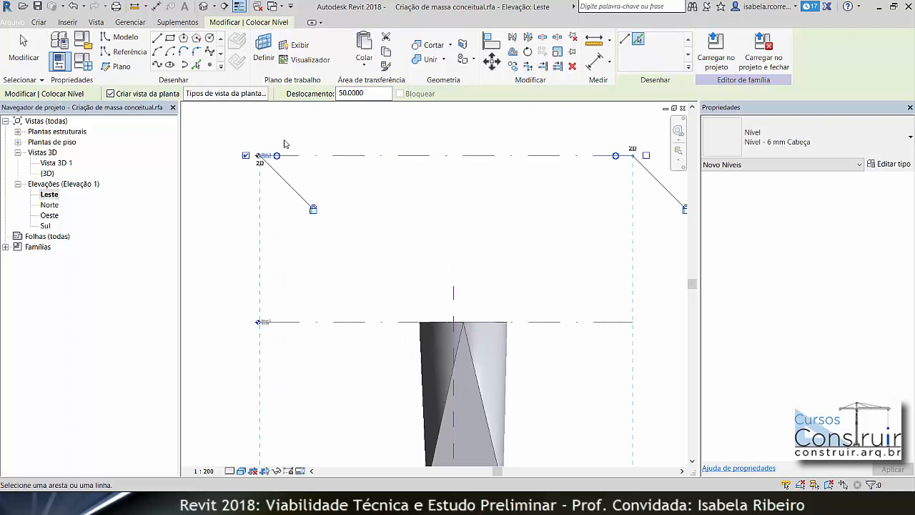
pyautogui.press('Escape')
pyautogui.press('Escape')
pyautogui.scroll(2, 277, 171)
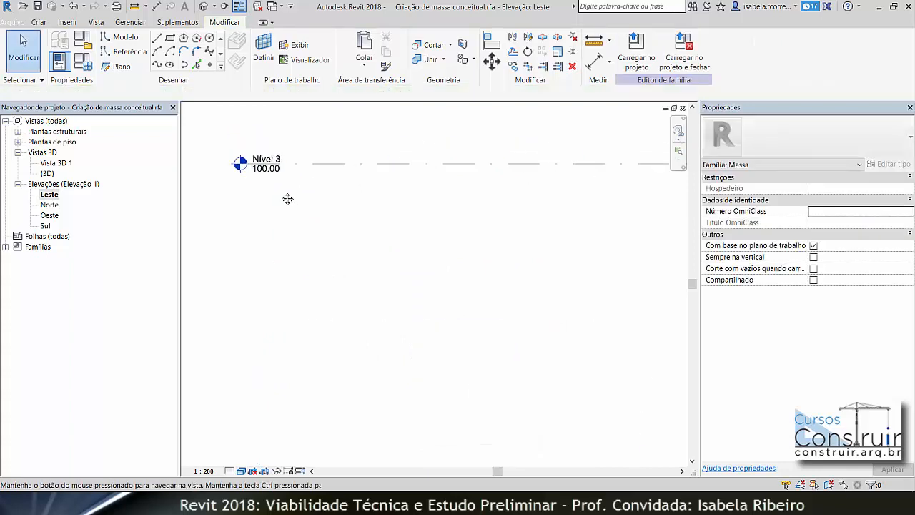
pyautogui.scroll(-2, 288, 198)
pyautogui.doubleClick(48, 173)
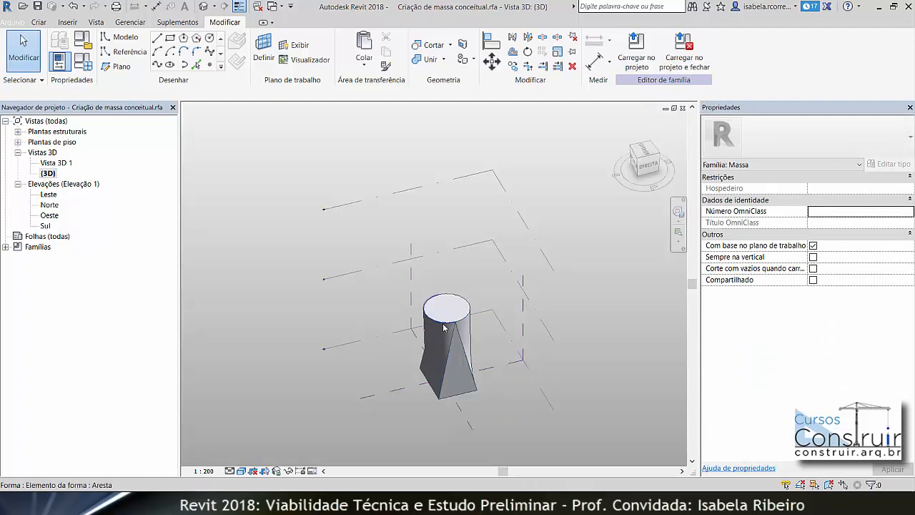
# Delete the rectangle-to-circle solid and draw a circle with a radius of about 24 on Nível 1, centred on the reference planes' intersection.
pyautogui.click(444, 327)
pyautogui.press('Delete')
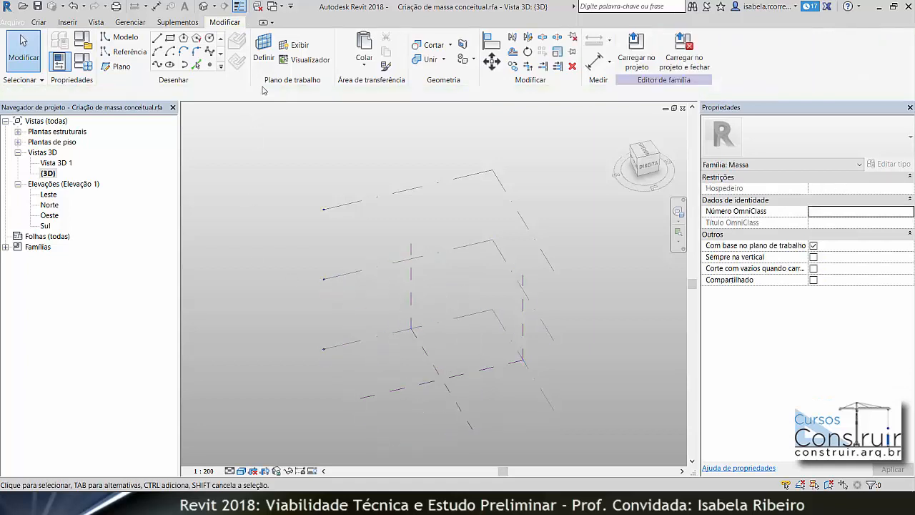
pyautogui.click(263, 48)
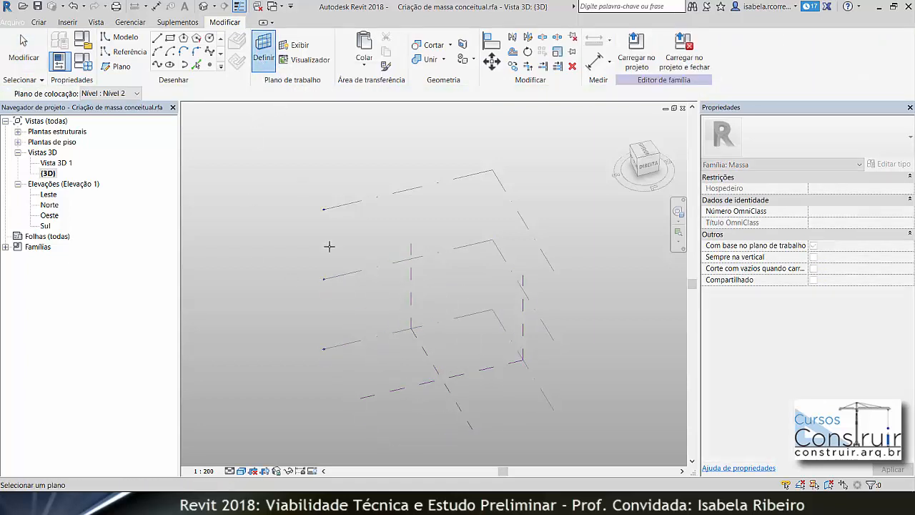
pyautogui.click(351, 341)
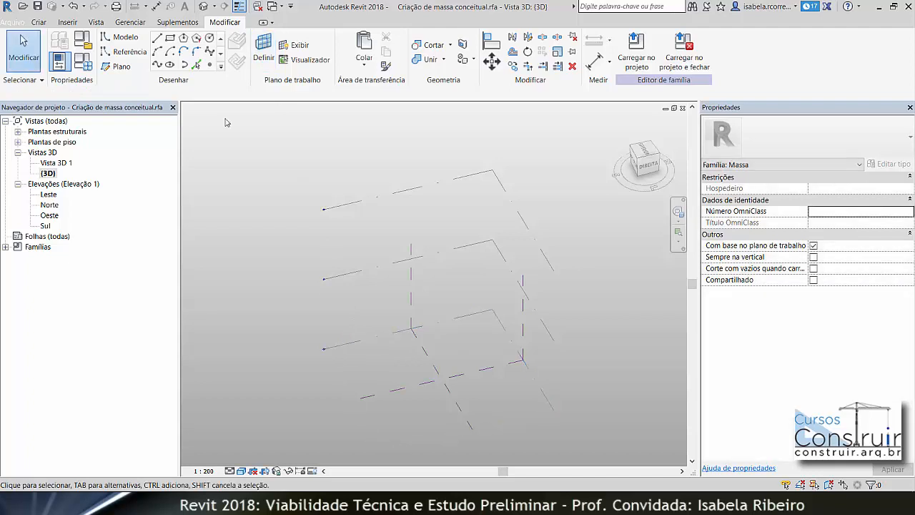
pyautogui.click(210, 37)
pyautogui.click(444, 380)
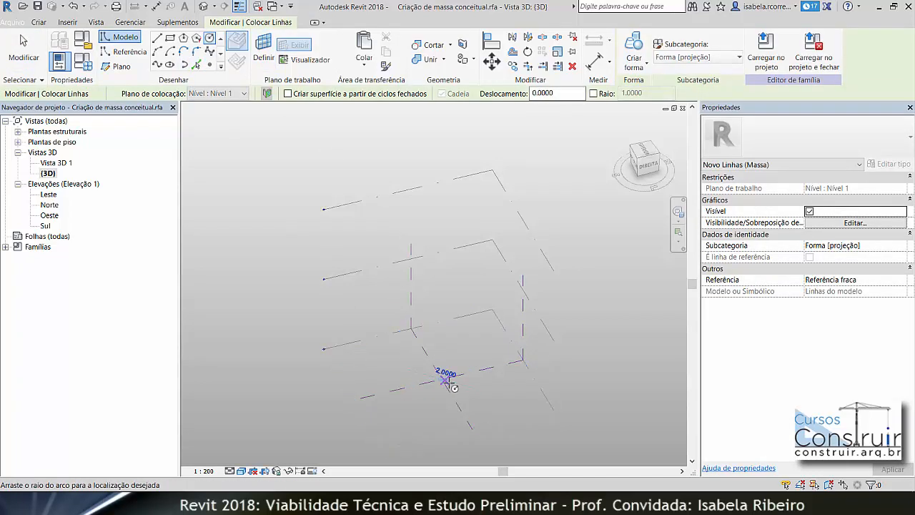
pyautogui.click(484, 392)
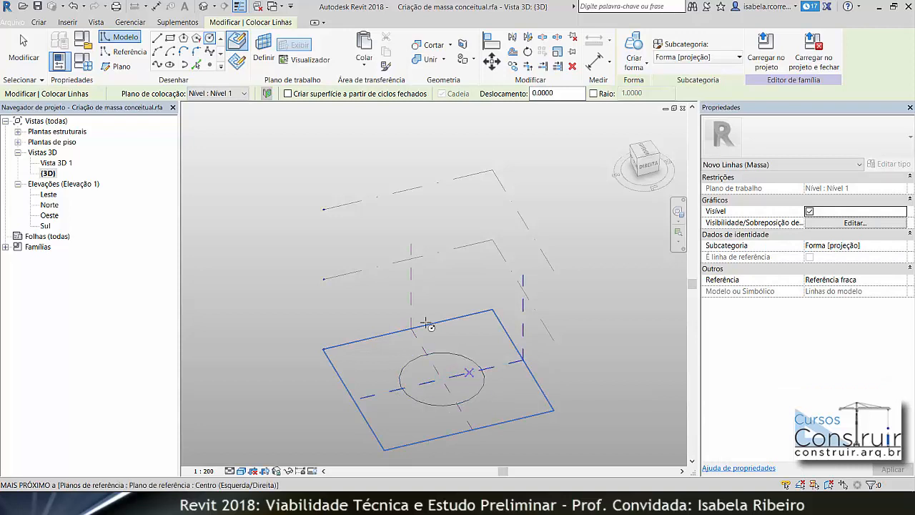
# Set Nível 2 as the work plane and, from the top view, draw a six-sided polygon with a radius of about 39, concentric with the circle.
pyautogui.click(264, 54)
pyautogui.click(372, 267)
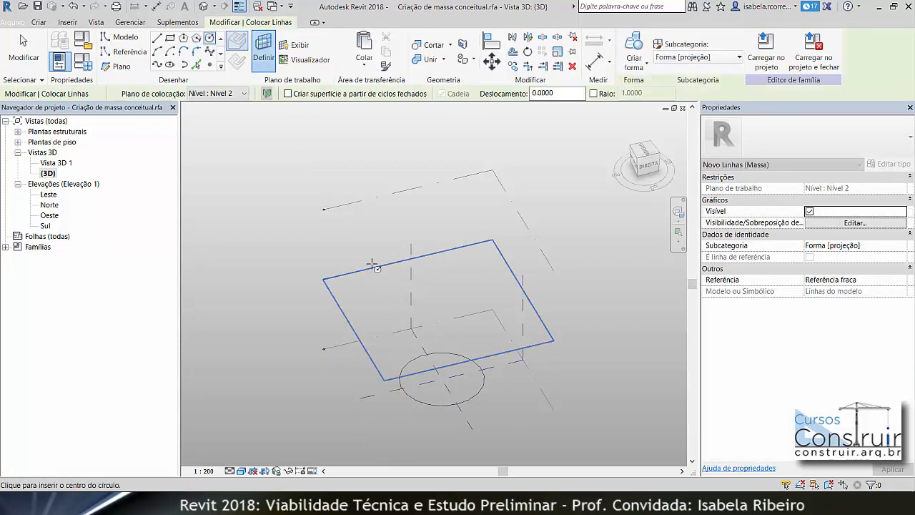
pyautogui.click(183, 38)
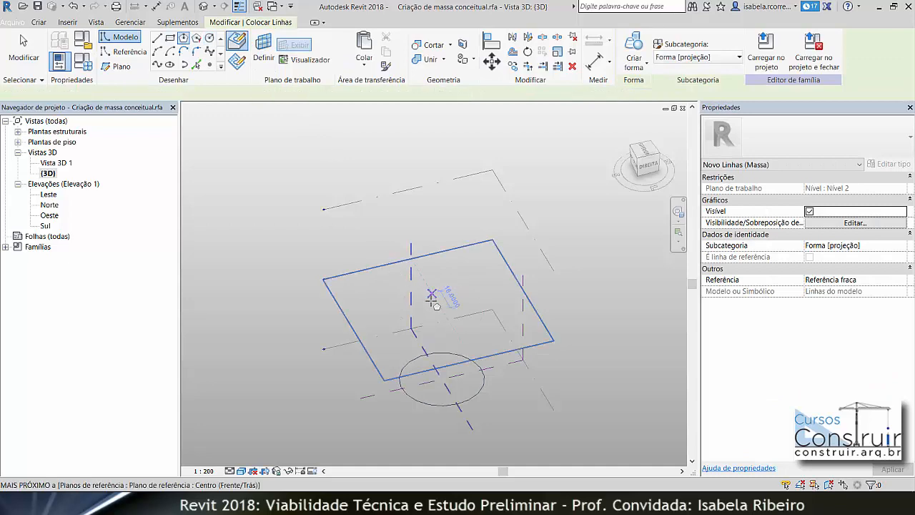
pyautogui.click(645, 152)
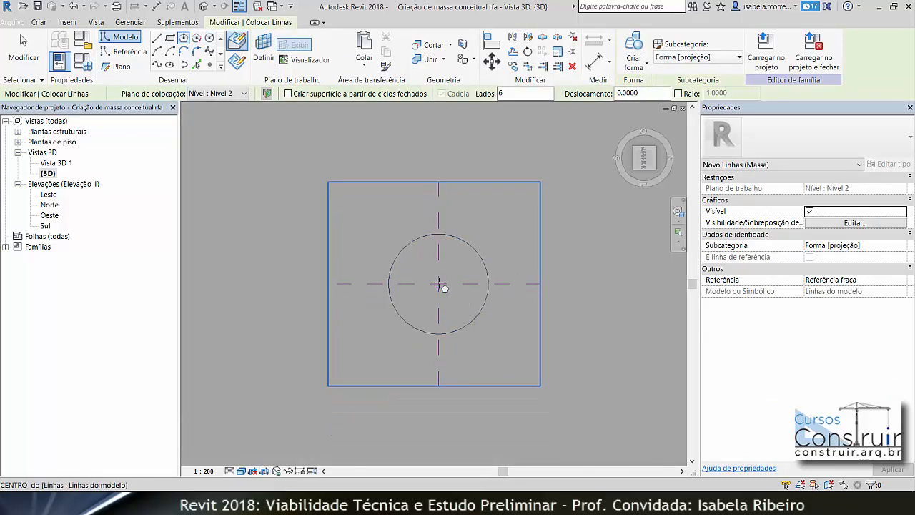
pyautogui.click(438, 284)
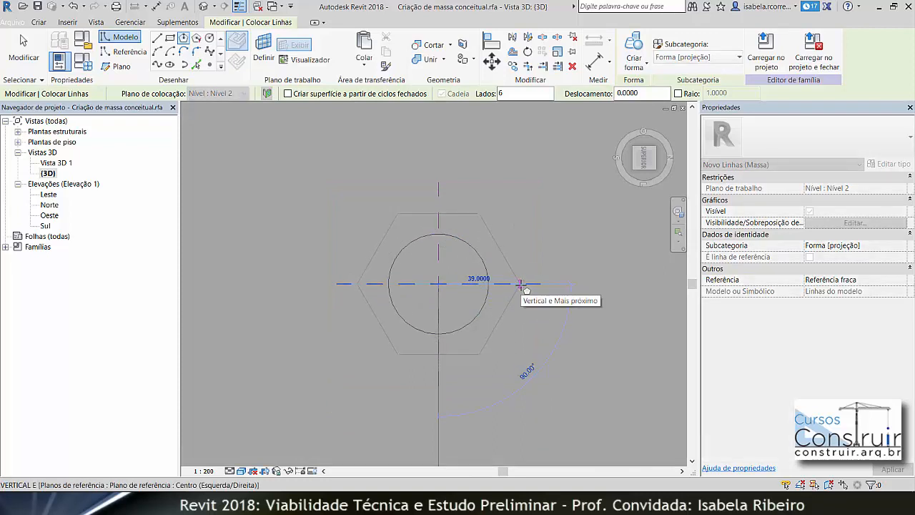
pyautogui.click(519, 284)
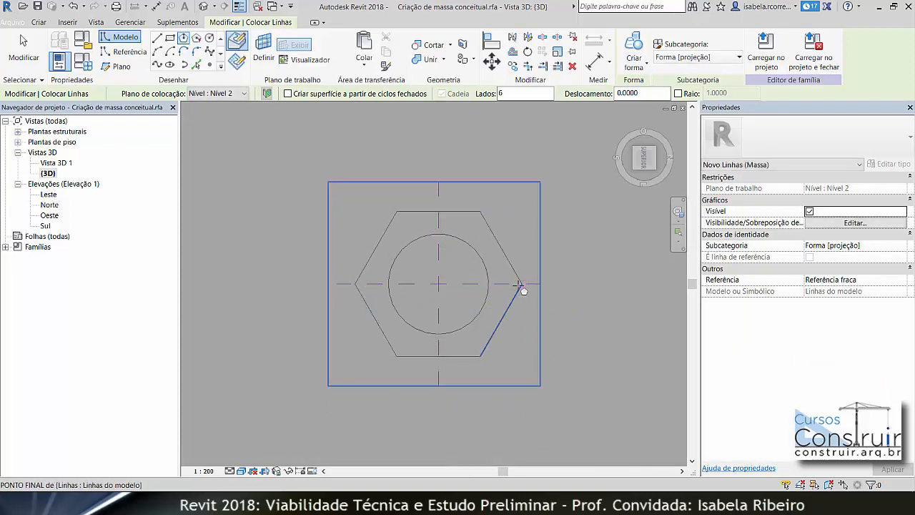
pyautogui.press('Escape')
pyautogui.press('Escape')
# Set Nível 3 as the work plane and, from the top view, draw a nearly square rectangle about 27 per side, roughly centred over the circle.
pyautogui.keyDown('shift'); pyautogui.moveTo(545, 379); pyautogui.dragTo(614, 242, button='middle'); pyautogui.keyUp('shift')
pyautogui.click(264, 49)
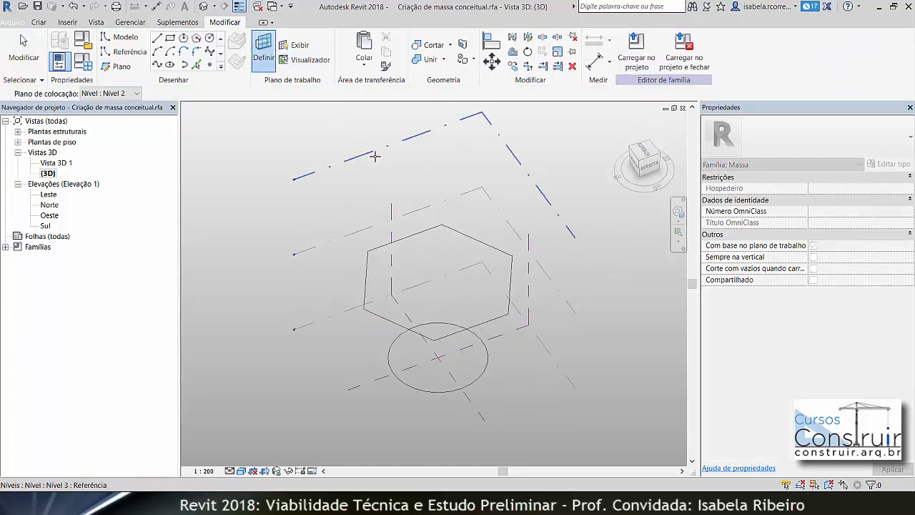
pyautogui.click(372, 150)
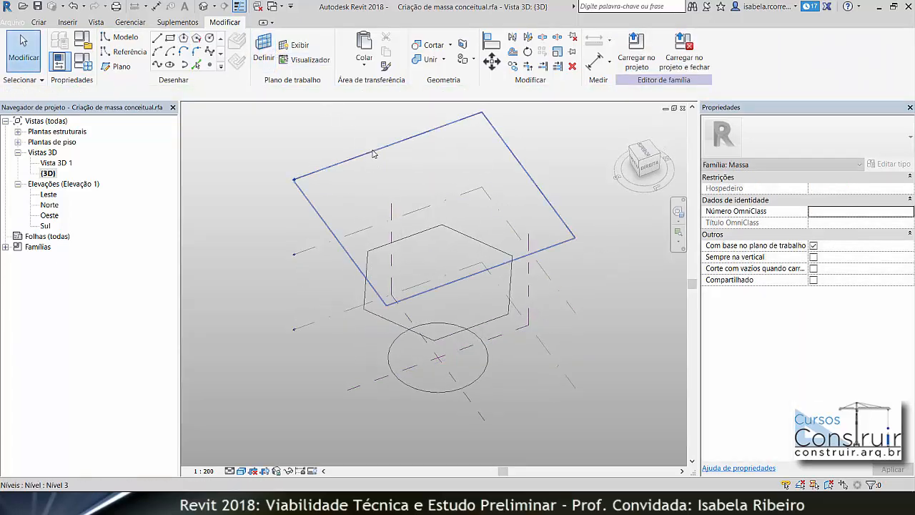
pyautogui.click(645, 151)
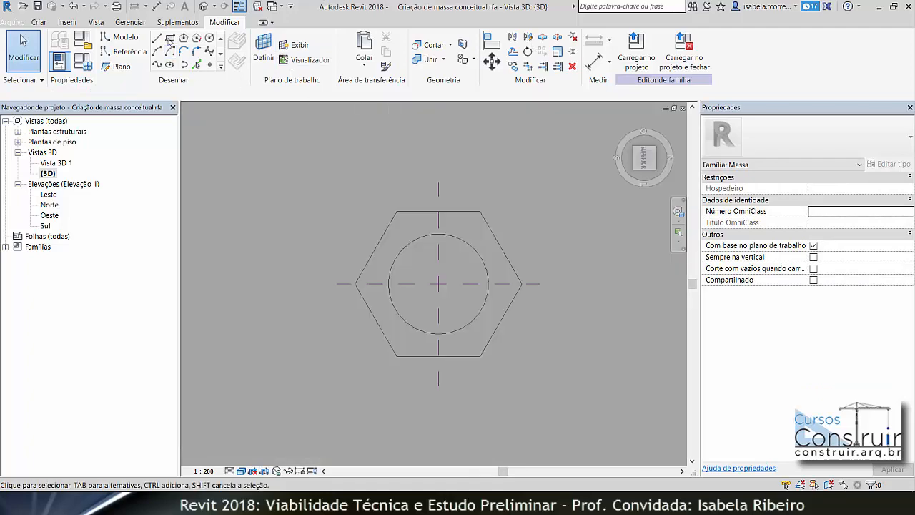
pyautogui.click(170, 38)
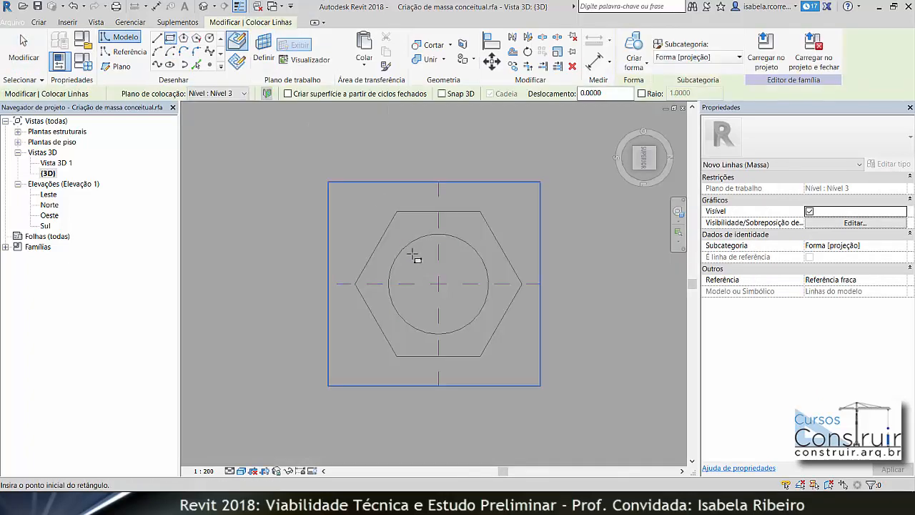
pyautogui.click(413, 253)
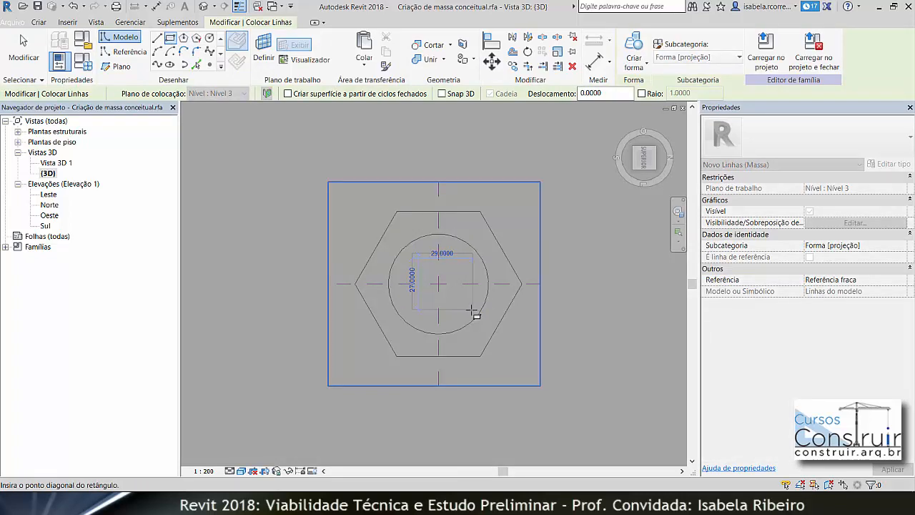
pyautogui.click(468, 307)
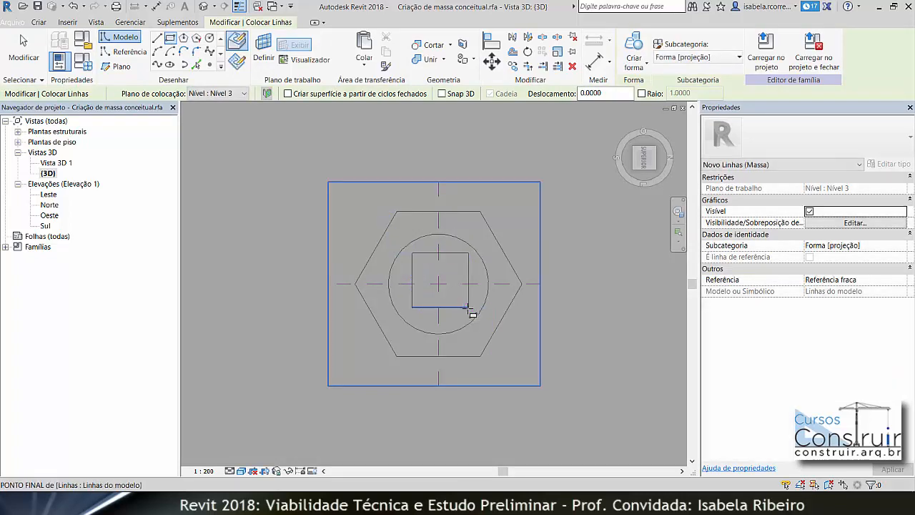
pyautogui.press('Escape')
pyautogui.press('Escape')
# Select the circle, the hexagon and the rectangle on the three levels together and create a solid form through them.
pyautogui.keyDown('shift'); pyautogui.moveTo(515, 328); pyautogui.dragTo(619, 143, button='middle'); pyautogui.keyUp('shift')
pyautogui.scroll(-1, 520, 334)
pyautogui.scroll(-1, 520, 333)
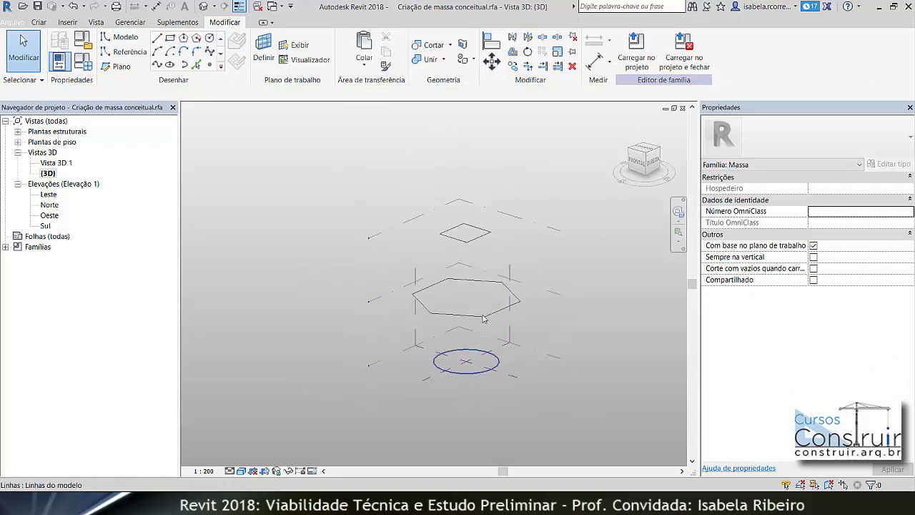
pyautogui.click(489, 378)
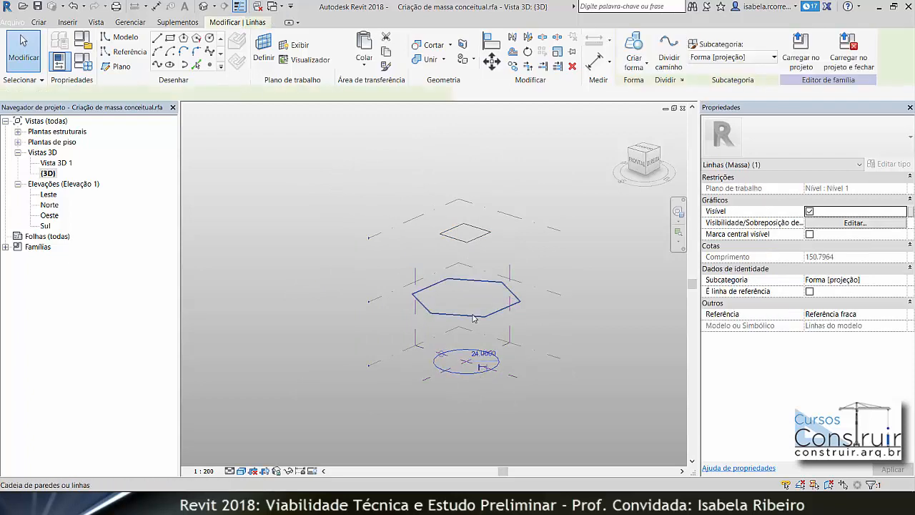
pyautogui.keyDown('ctrl'); pyautogui.click(468, 271); pyautogui.keyUp('ctrl')
pyautogui.keyDown('ctrl'); pyautogui.click(477, 237); pyautogui.keyUp('ctrl')
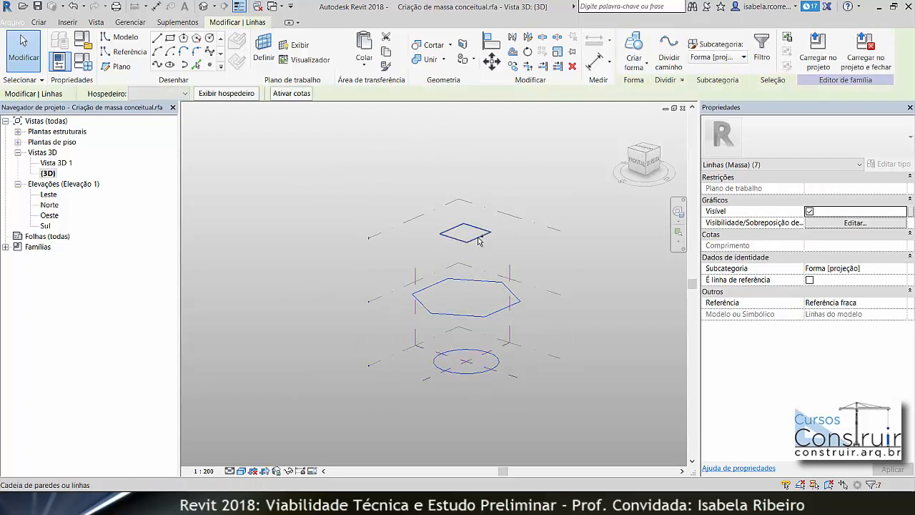
pyautogui.click(631, 47)
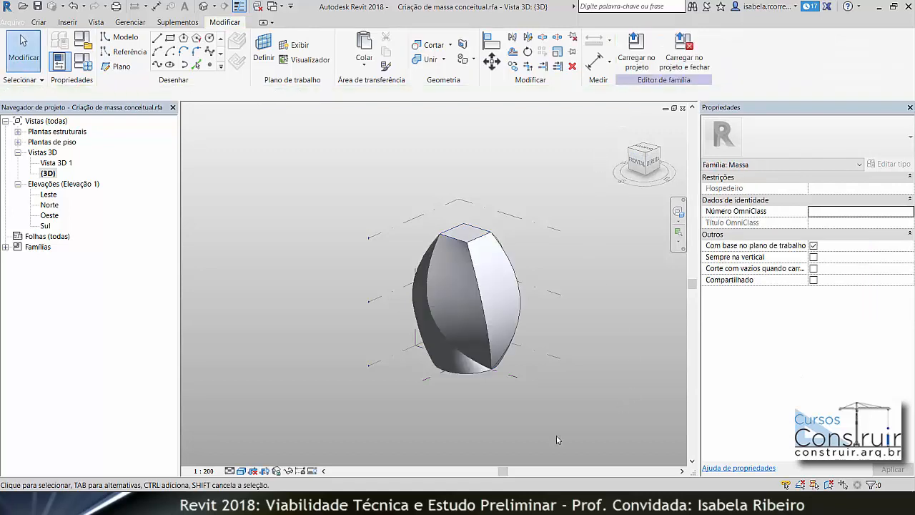
# Examine the circle-hexagon-rectangle solid form from several angles and delete it.
pyautogui.keyDown('shift'); pyautogui.moveTo(525, 434); pyautogui.dragTo(515, 285, button='middle'); pyautogui.keyUp('shift')
pyautogui.keyDown('shift'); pyautogui.moveTo(593, 361); pyautogui.dragTo(593, 446, button='middle'); pyautogui.keyUp('shift')
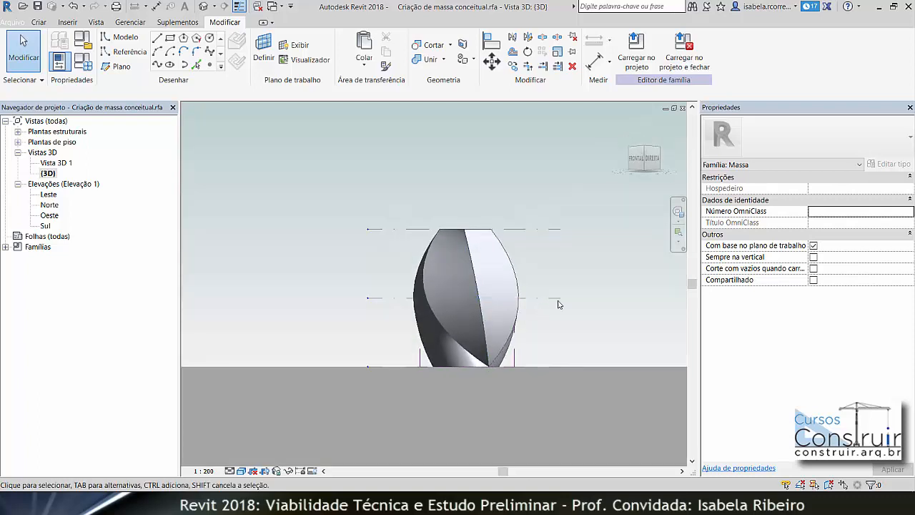
pyautogui.keyDown('shift'); pyautogui.moveTo(568, 306); pyautogui.dragTo(511, 361, button='middle'); pyautogui.keyUp('shift')
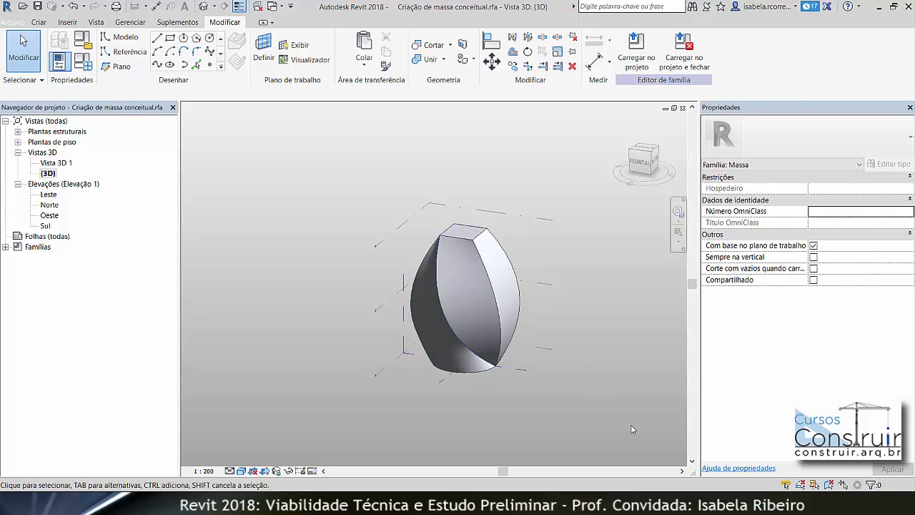
pyautogui.middleClick(604, 382)
pyautogui.middleClick(604, 381)
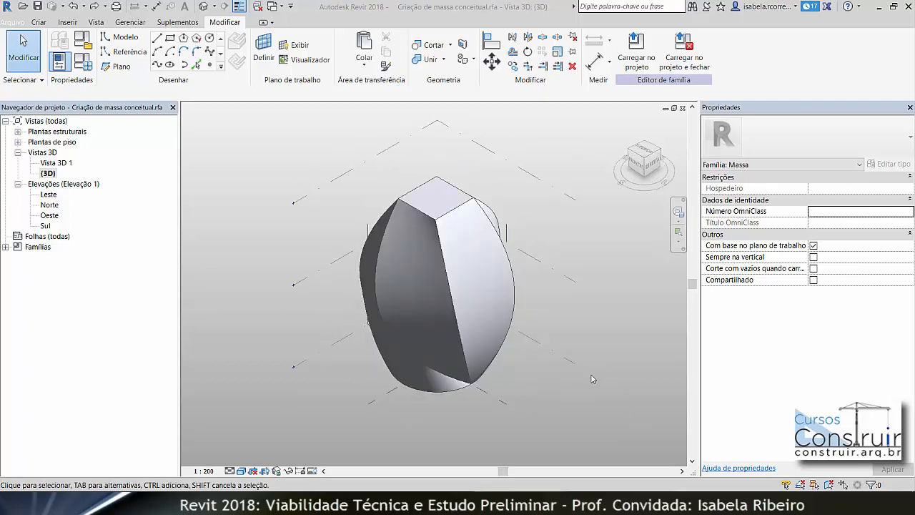
pyautogui.click(450, 273)
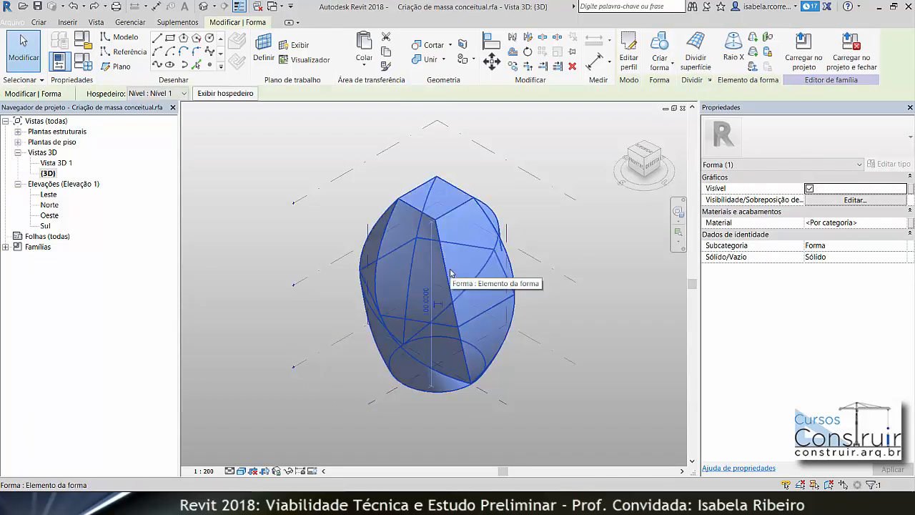
pyautogui.press('Delete')
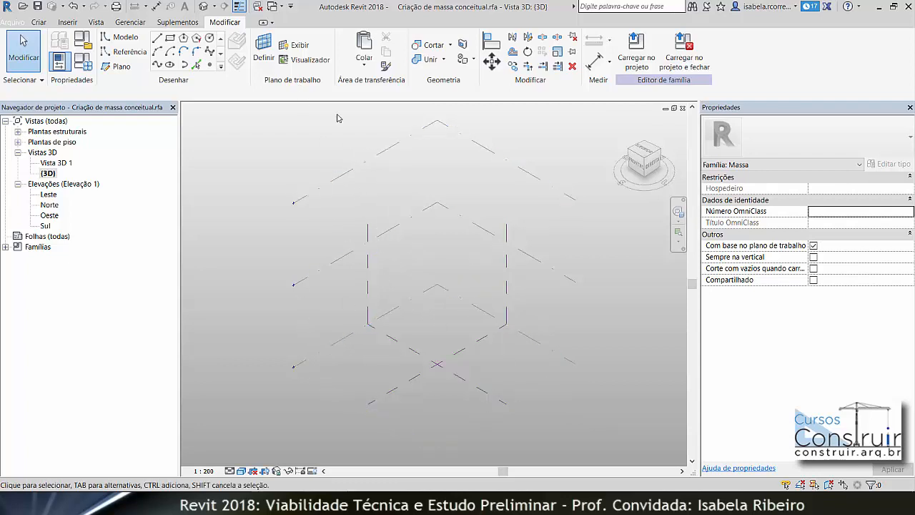
# Display the active work plane and set it to Nível 1.
pyautogui.click(299, 44)
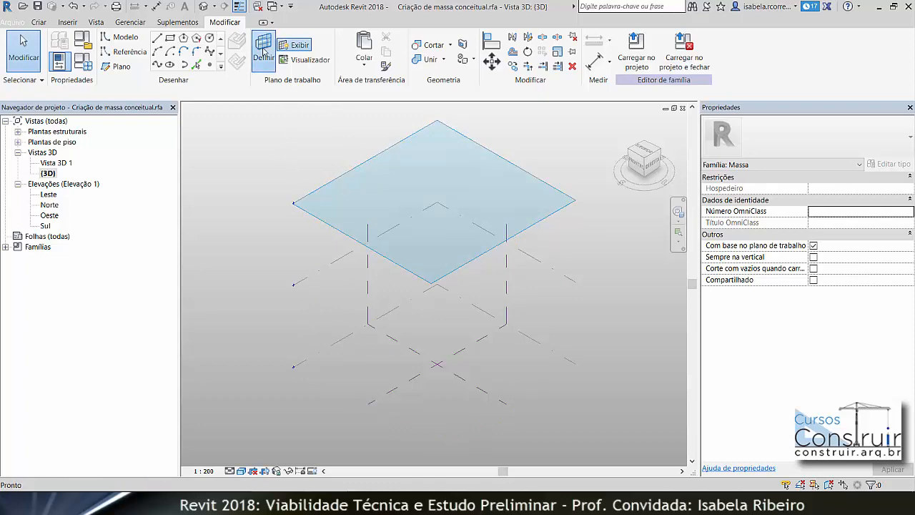
pyautogui.click(264, 53)
pyautogui.click(332, 346)
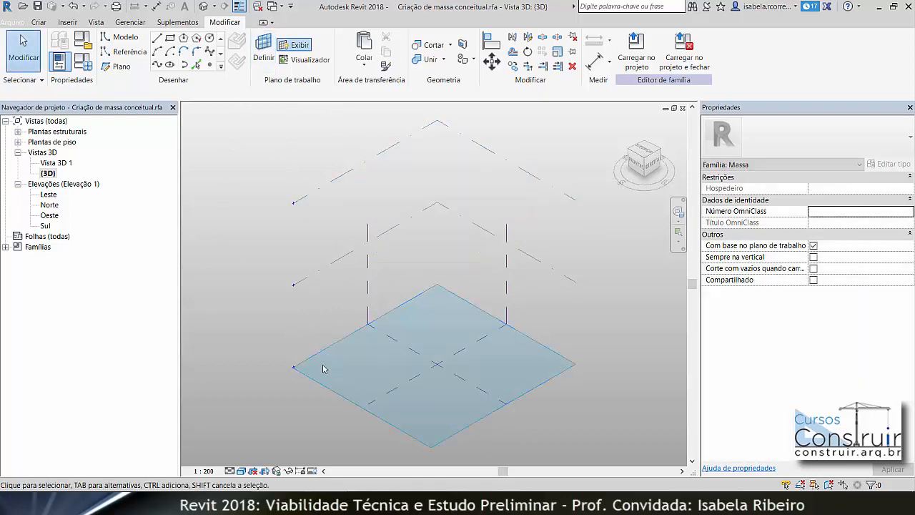
# From the top view, draw a straight model line on Nível 1 along the Centro (Frente/Trás) reference plane, crossing the planes' intersection.
pyautogui.moveTo(646, 150); pyautogui.dragTo(643, 159)
pyautogui.click(643, 163)
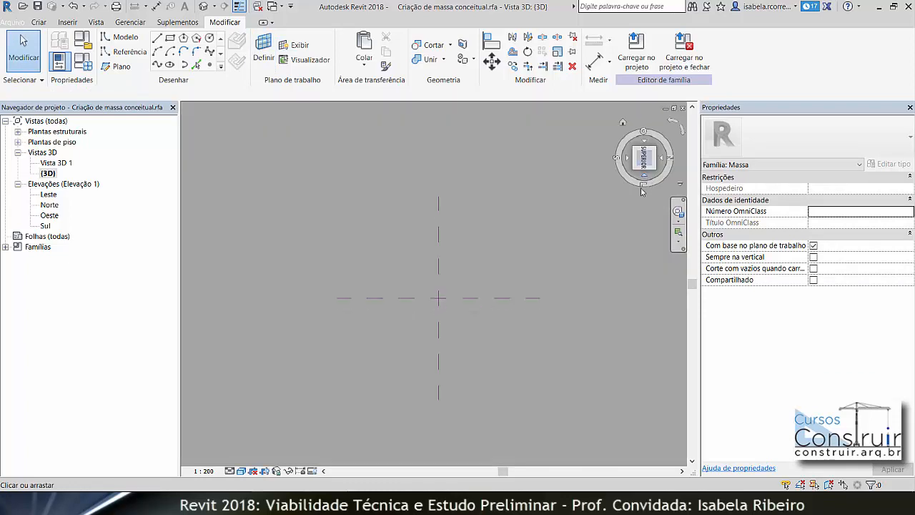
pyautogui.scroll(-4, 503, 281)
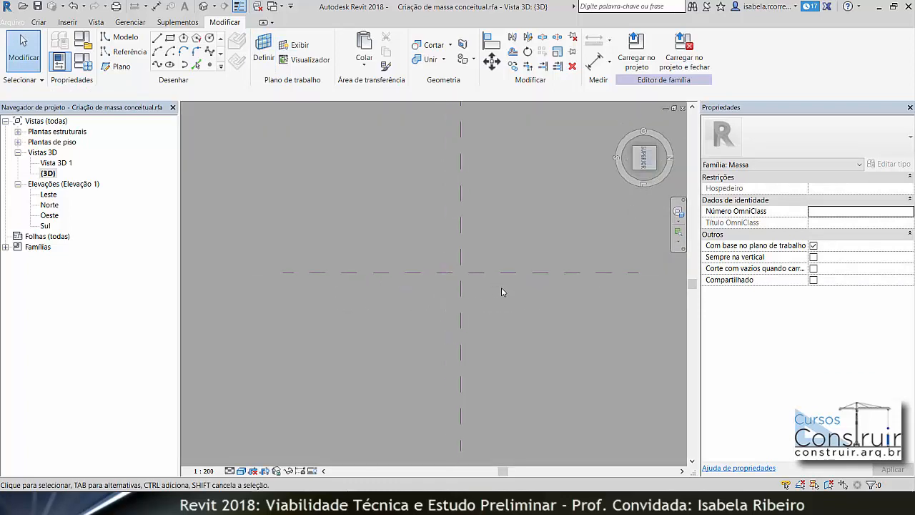
pyautogui.moveTo(502, 287); pyautogui.dragTo(468, 309, button='middle')
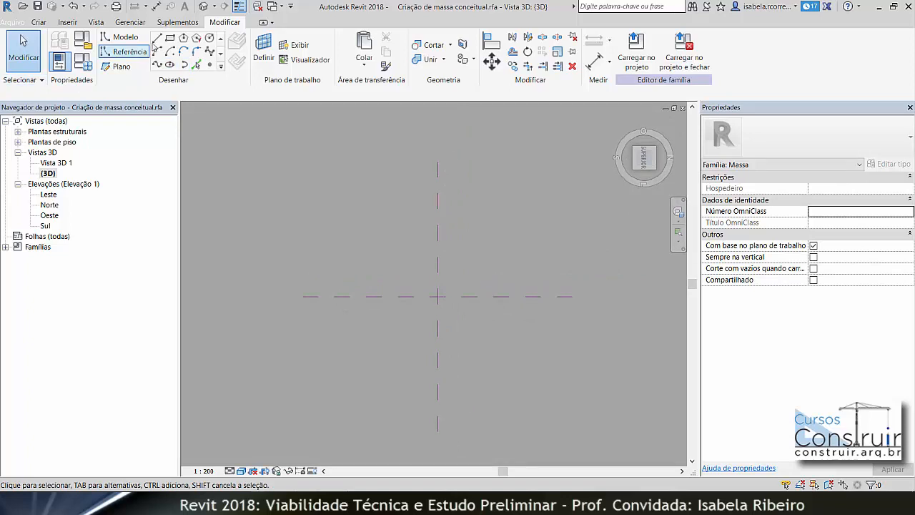
pyautogui.click(158, 39)
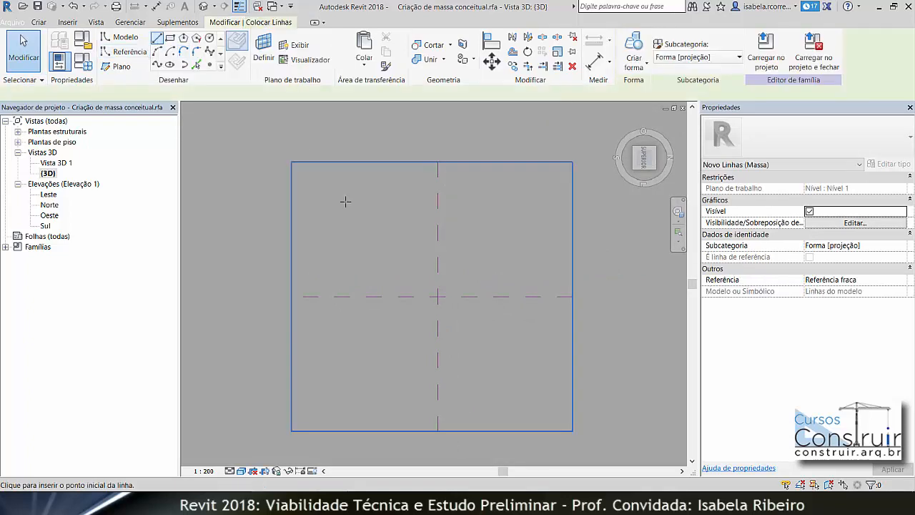
pyautogui.click(437, 257)
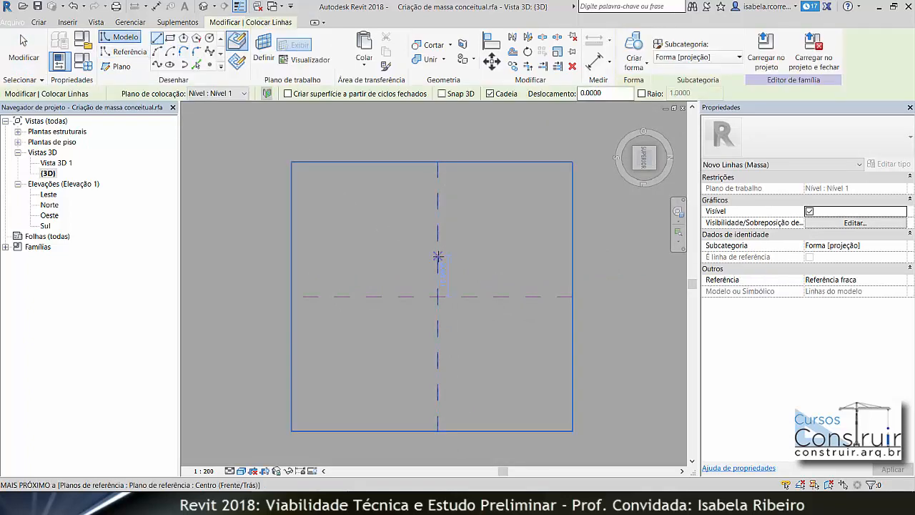
pyautogui.click(439, 343)
pyautogui.press('Escape')
pyautogui.press('Escape')
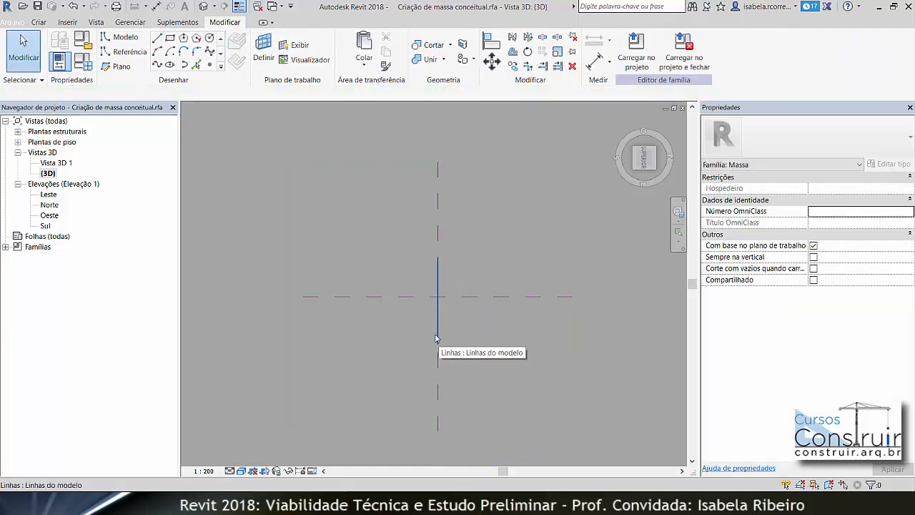
# Draw a narrow model-line rectangle on Nível 1 beside the central straight line, parallel to it and matching its length.
pyautogui.click(170, 38)
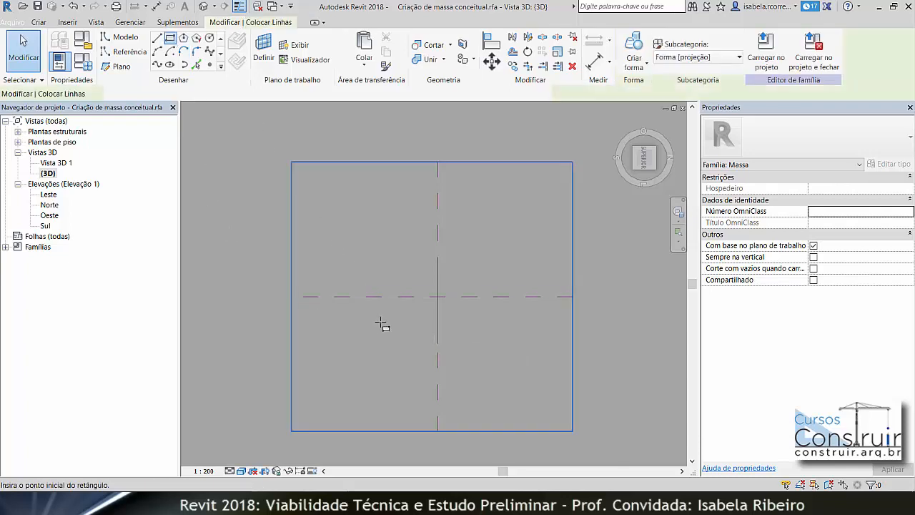
pyautogui.click(406, 342)
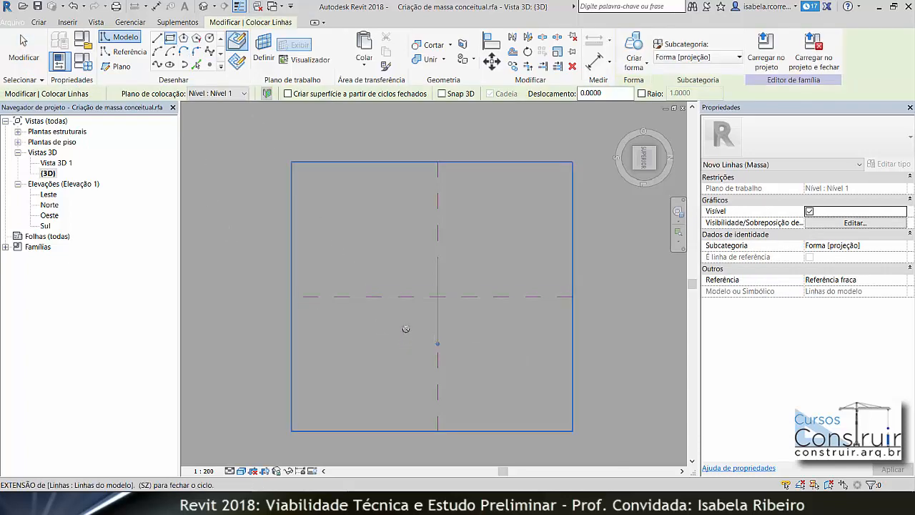
pyautogui.click(401, 257)
pyautogui.press('Escape')
pyautogui.press('Escape')
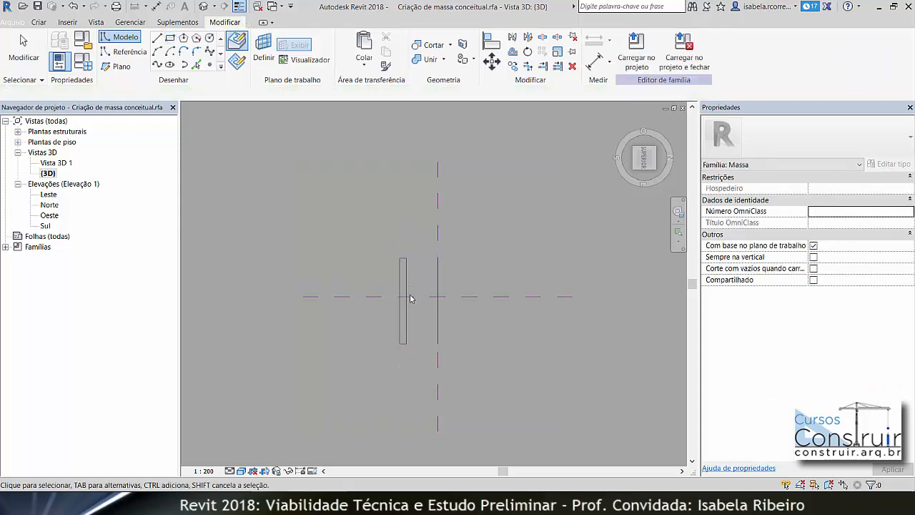
# Create a revolved solid form from the narrow rectangle and the central line as its axis, and inspect it from several angles.
pyautogui.click(406, 346)
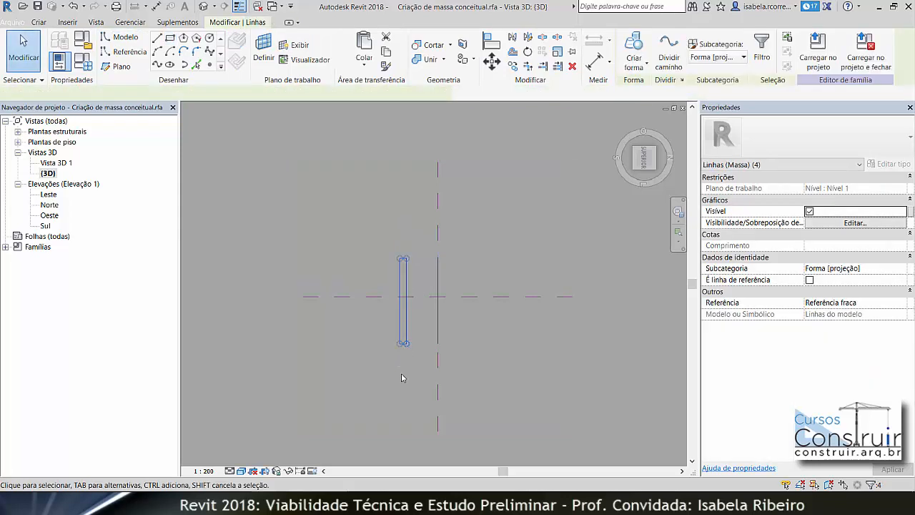
pyautogui.click(439, 341)
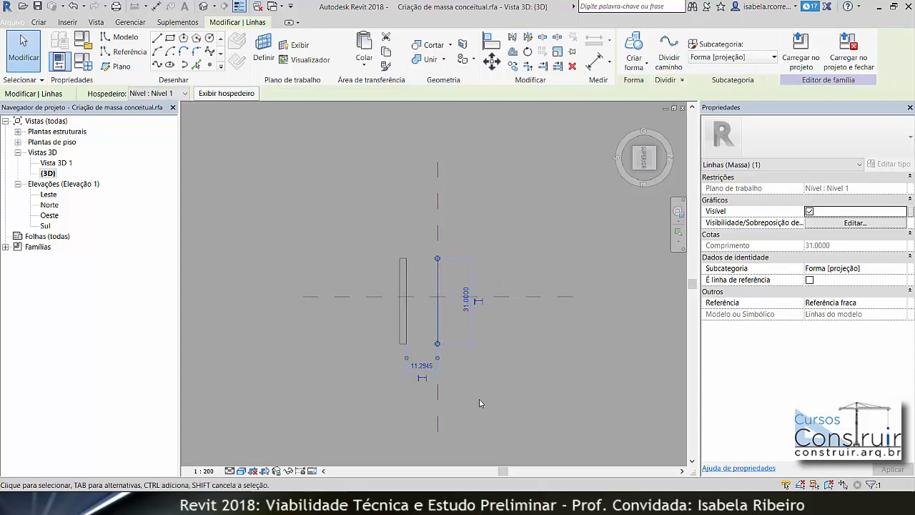
pyautogui.keyDown('ctrl'); pyautogui.click(405, 345); pyautogui.keyUp('ctrl')
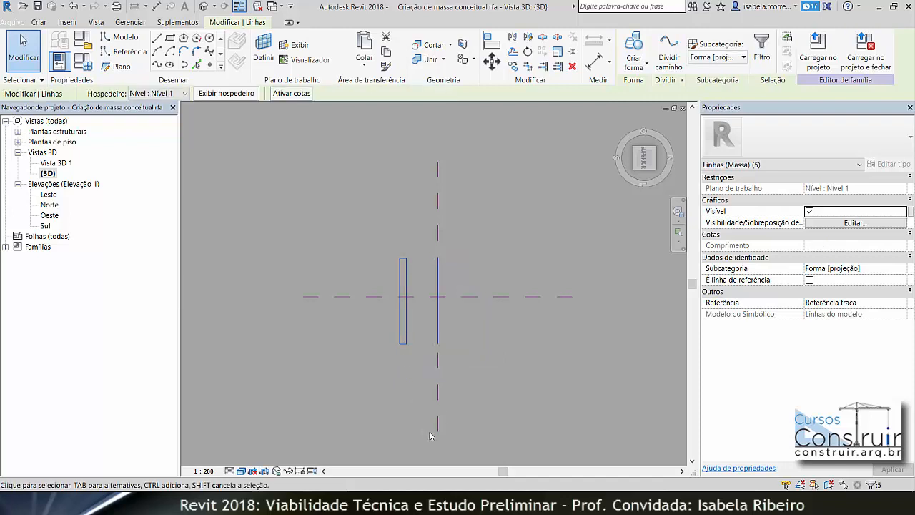
pyautogui.click(633, 48)
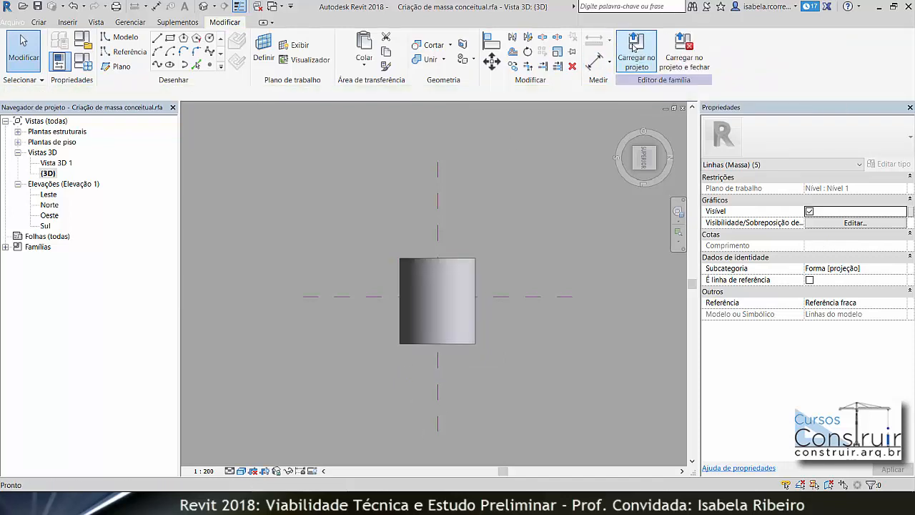
pyautogui.keyDown('shift'); pyautogui.moveTo(509, 375); pyautogui.dragTo(501, 240, button='middle'); pyautogui.keyUp('shift')
pyautogui.scroll(3, 500, 241)
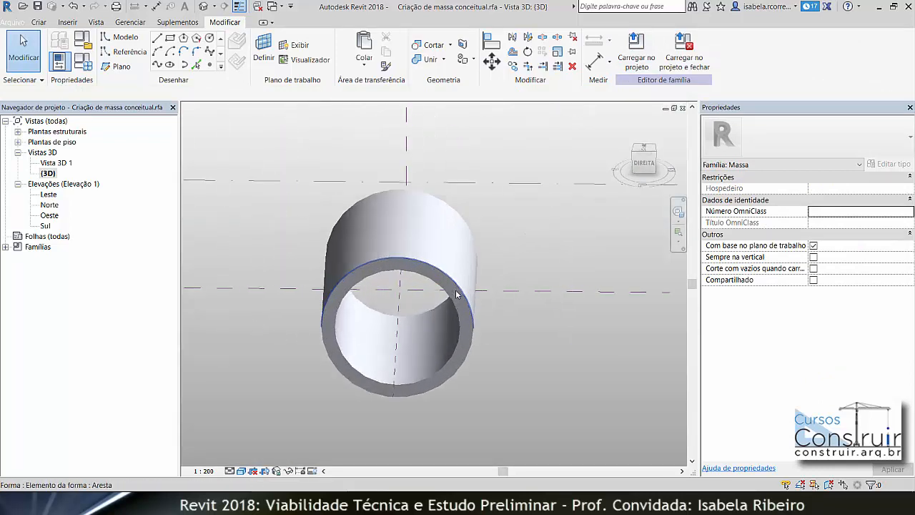
pyautogui.keyDown('shift'); pyautogui.moveTo(526, 352); pyautogui.dragTo(558, 306, button='middle'); pyautogui.keyUp('shift')
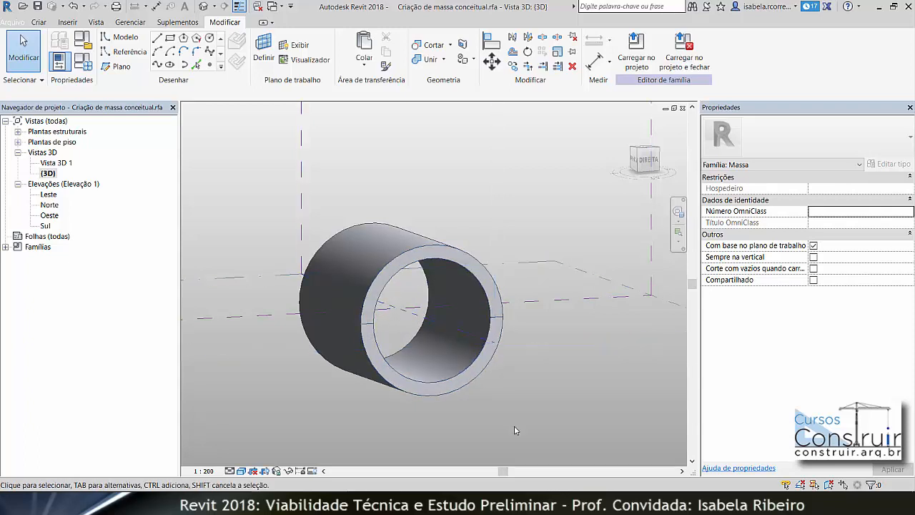
pyautogui.scroll(-4, 519, 408)
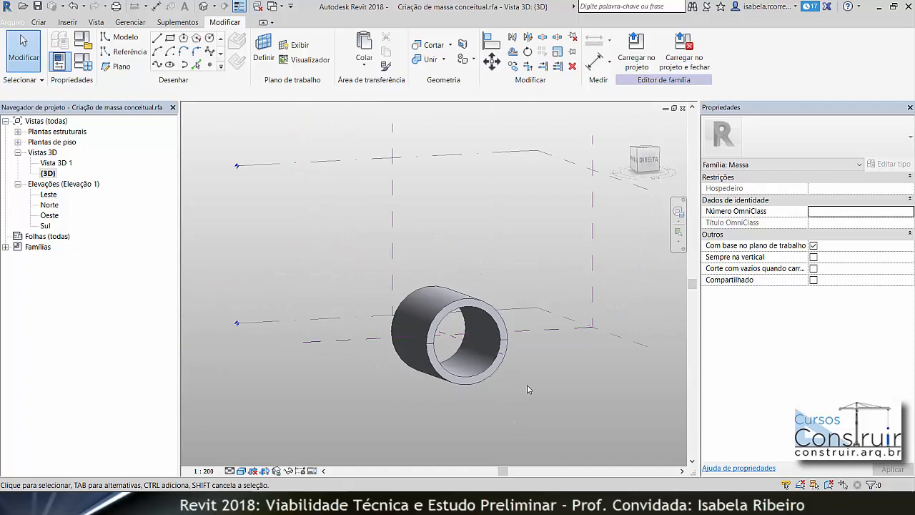
pyautogui.keyDown('shift'); pyautogui.moveTo(520, 406); pyautogui.dragTo(490, 322, button='middle'); pyautogui.keyUp('shift')
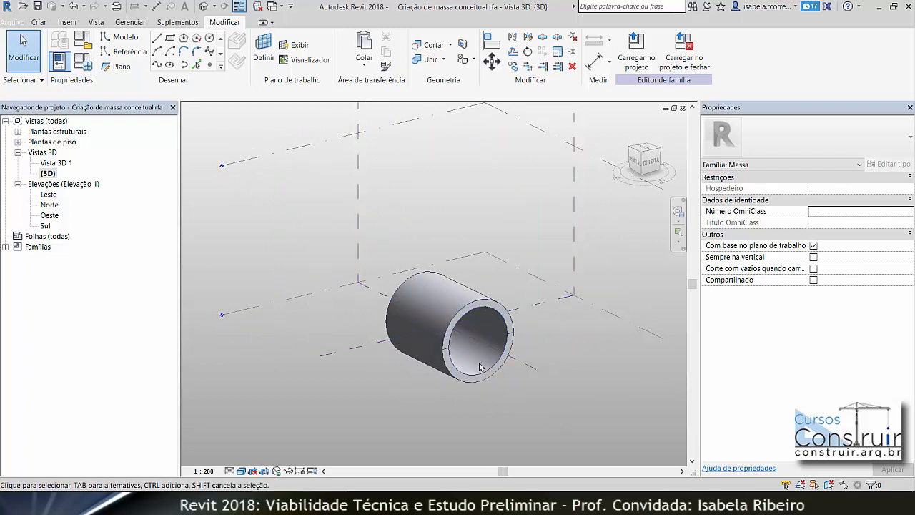
# From the top view, draw a straight model line beside the hollow cylinder, perpendicular to and crossing the reference plane.
pyautogui.click(643, 150)
pyautogui.scroll(6, 508, 278)
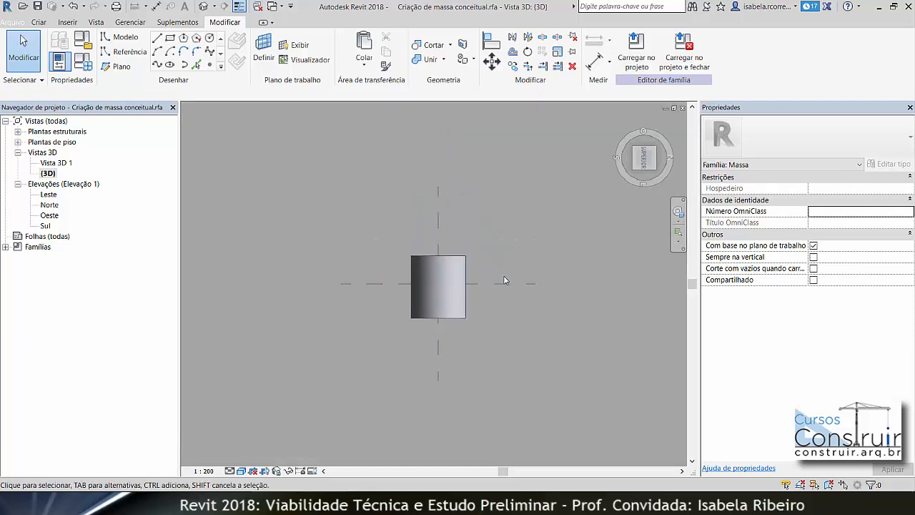
pyautogui.moveTo(459, 262); pyautogui.dragTo(385, 252, button='middle')
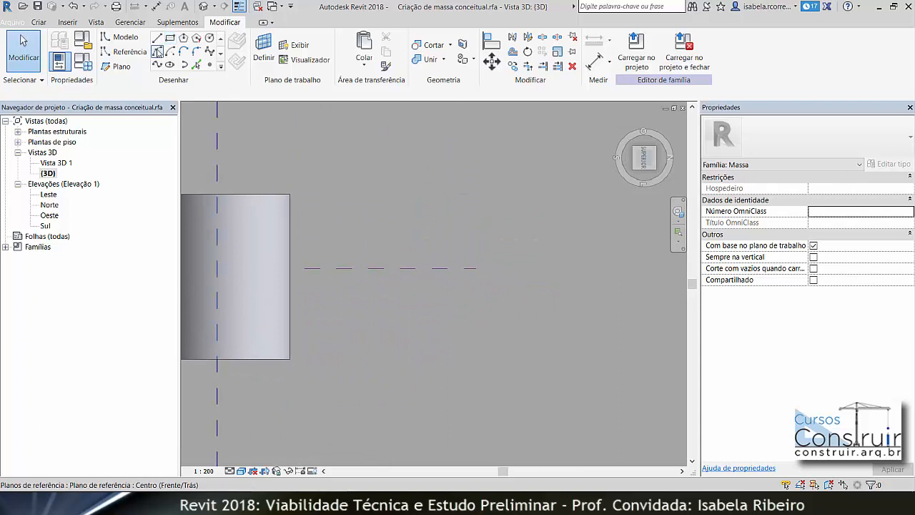
pyautogui.click(158, 38)
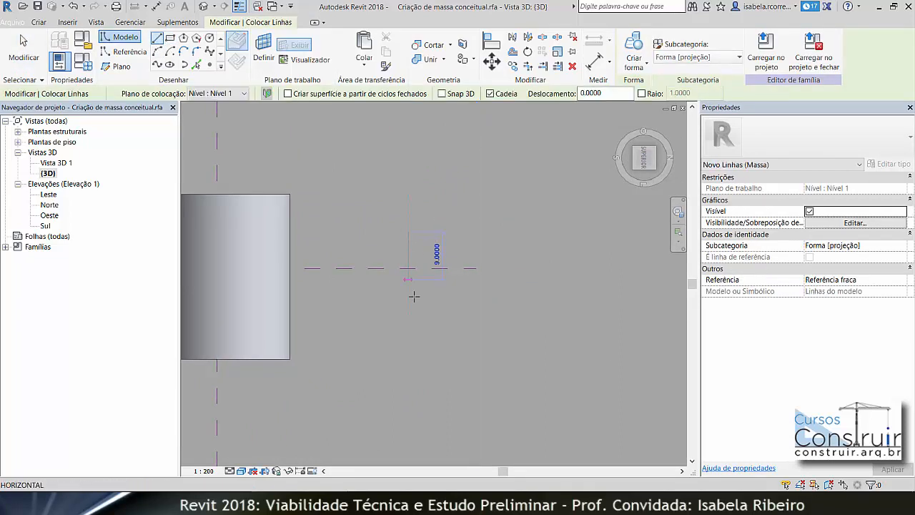
pyautogui.click(408, 353)
pyautogui.press('Escape')
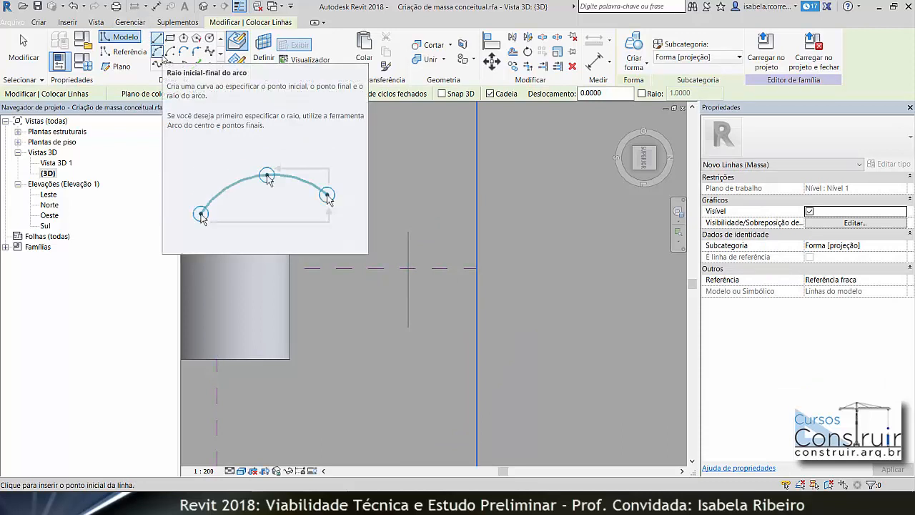
# Draw a start-end-radius arc between the cylinder and the new line, with its ends facing the line and bulging towards the cylinder.
pyautogui.click(160, 55)
pyautogui.click(372, 224)
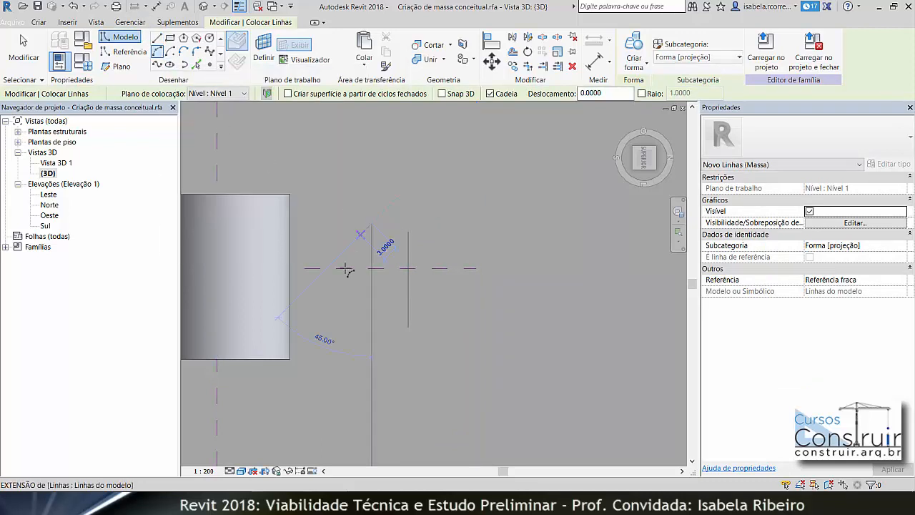
pyautogui.click(369, 331)
pyautogui.click(350, 290)
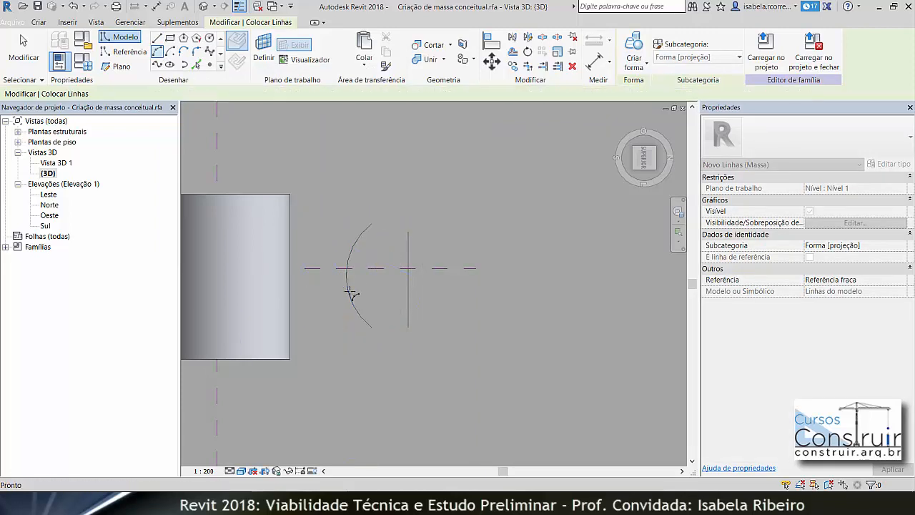
pyautogui.press('Escape')
pyautogui.press('Escape')
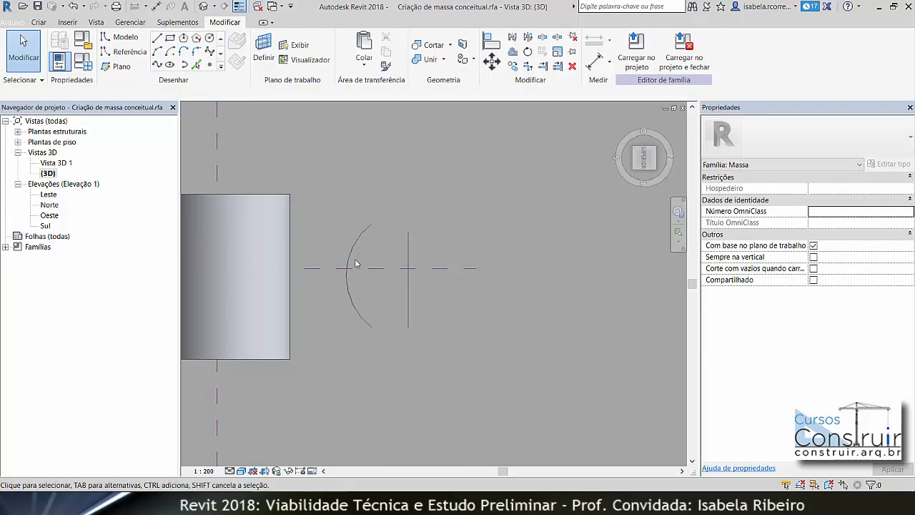
# Create a solid form from the arc and the straight line, choosing the revolved sphere-like option.
pyautogui.click(362, 324)
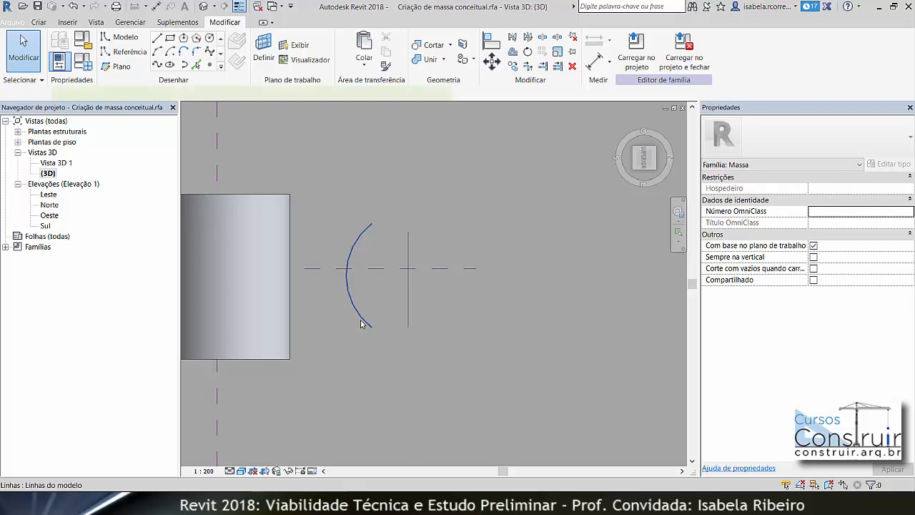
pyautogui.keyDown('ctrl'); pyautogui.click(408, 310); pyautogui.keyUp('ctrl')
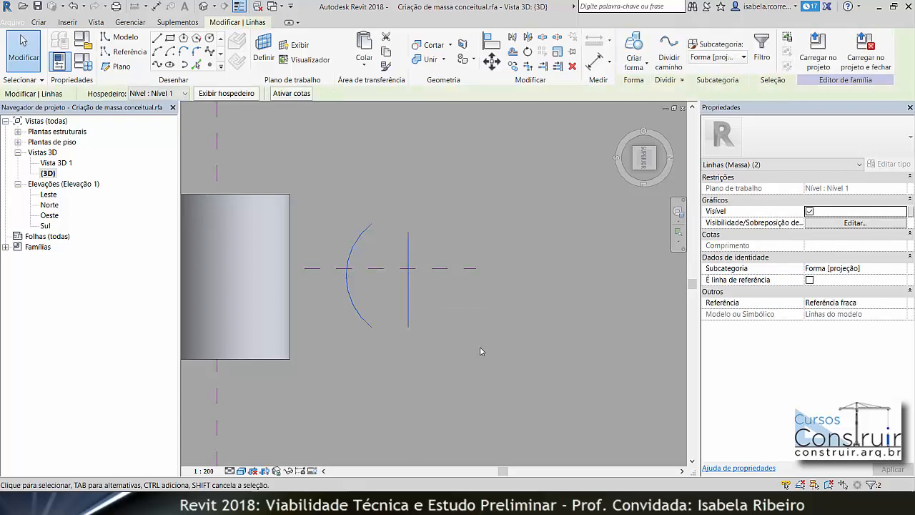
pyautogui.click(645, 68)
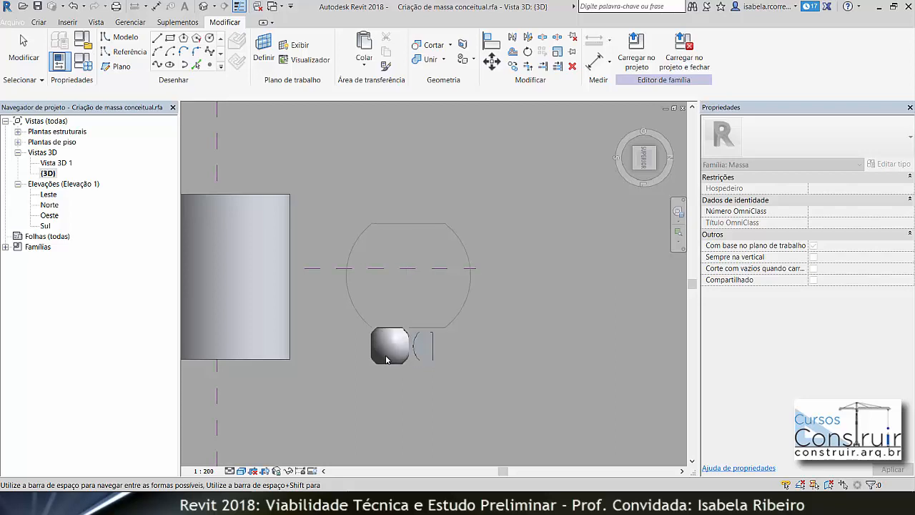
pyautogui.click(386, 357)
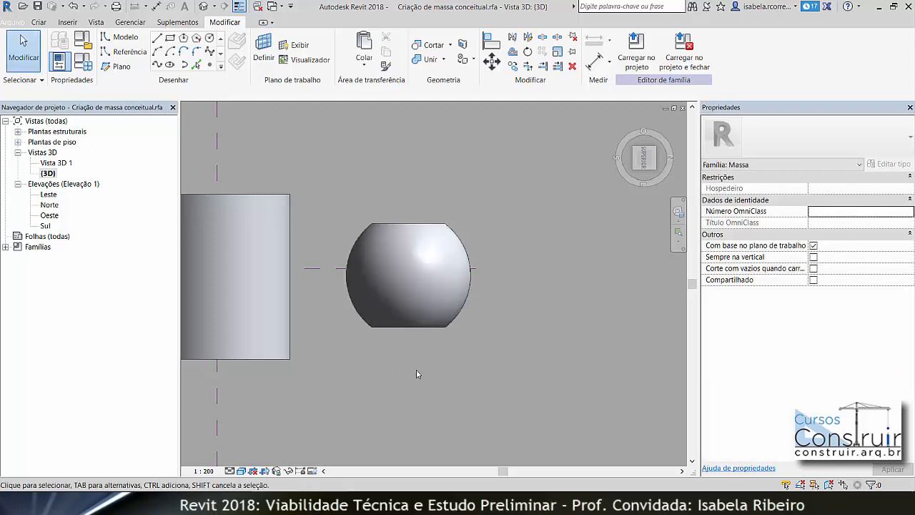
# Examine the sphere-like revolved form and the edge of its circular opening from several angles.
pyautogui.keyDown('shift'); pyautogui.moveTo(416, 369); pyautogui.dragTo(400, 305, button='middle'); pyautogui.keyUp('shift')
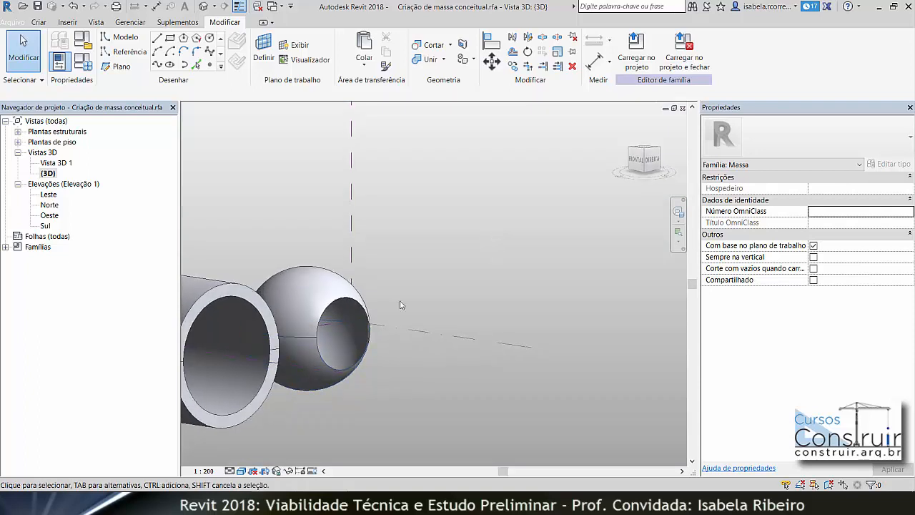
pyautogui.scroll(5, 400, 305)
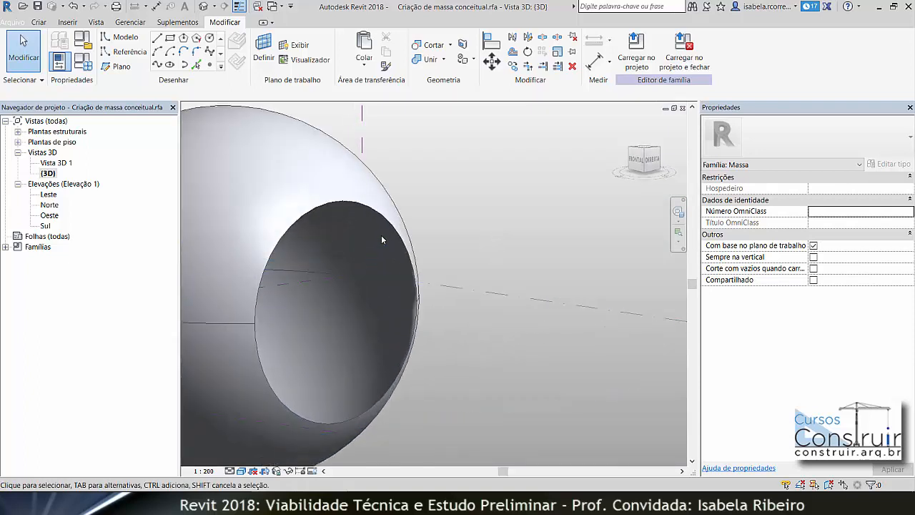
pyautogui.click(391, 225)
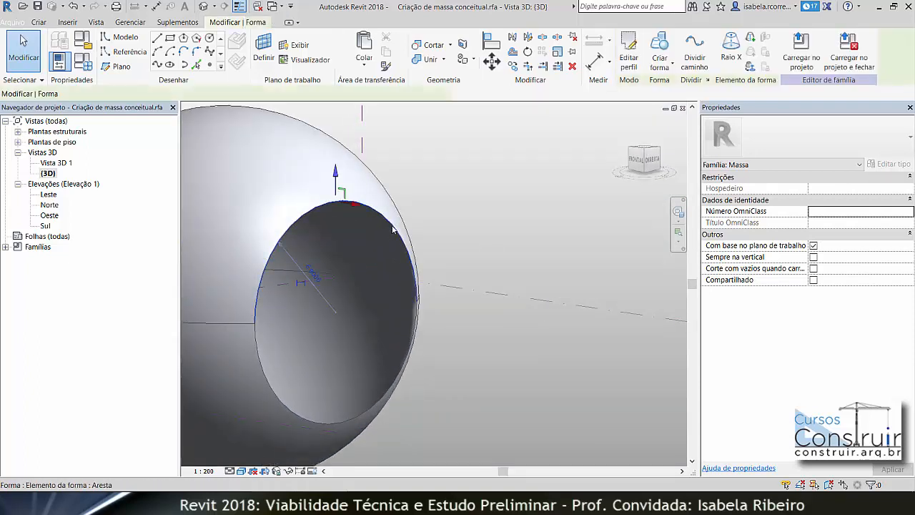
pyautogui.click(453, 395)
pyautogui.scroll(-3, 388, 372)
pyautogui.keyDown('shift'); pyautogui.moveTo(389, 372); pyautogui.dragTo(341, 350, button='middle'); pyautogui.keyUp('shift')
pyautogui.scroll(-4, 363, 382)
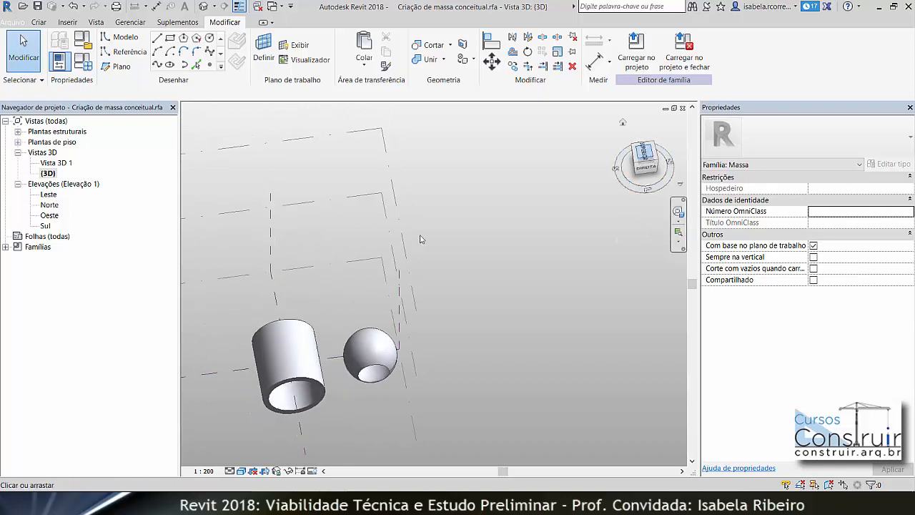
# From the top view, draw a straight model line on Nível 1 away from the two solids, as an axis parallel to the cylinder.
pyautogui.scroll(4, 393, 222)
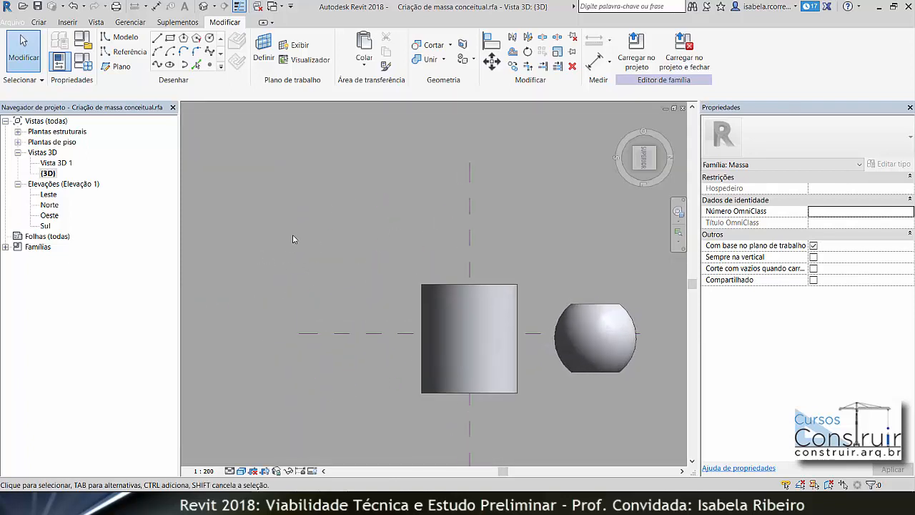
pyautogui.click(346, 208)
pyautogui.click(347, 274)
pyautogui.press('Escape')
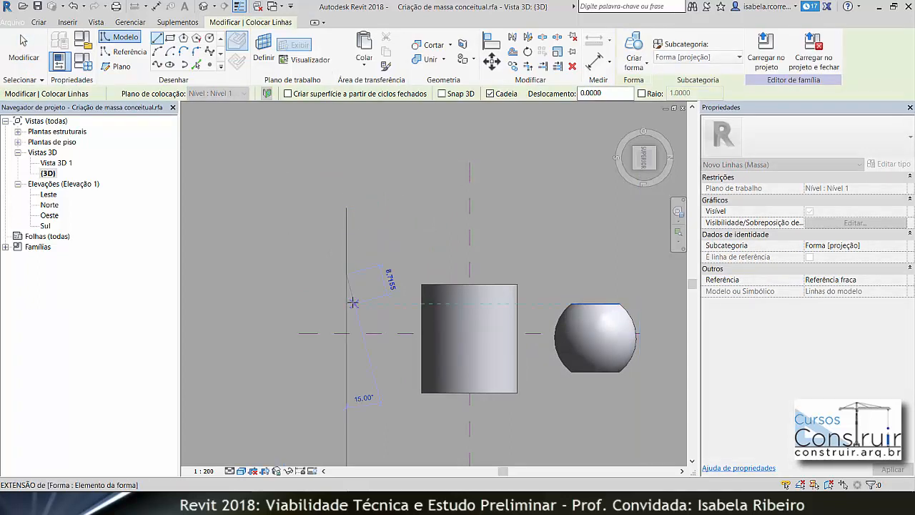
pyautogui.press('Escape')
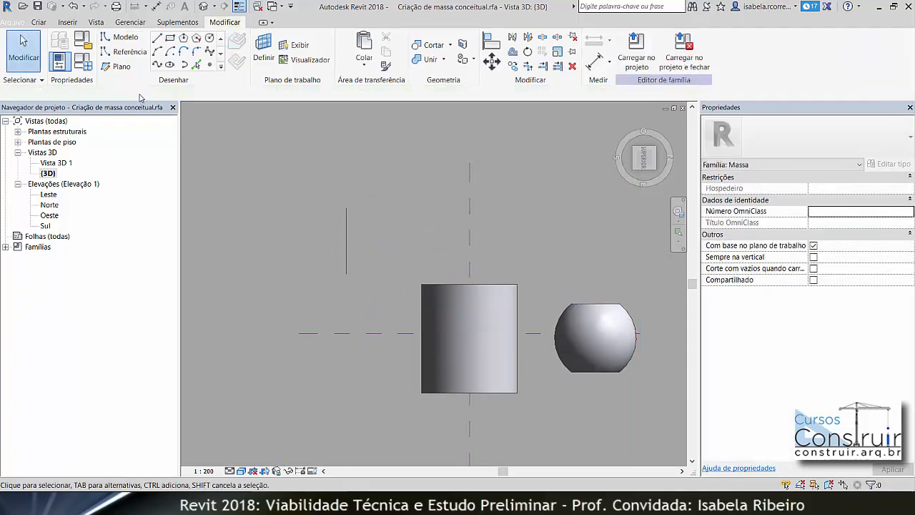
# Draw a closed triangle of model lines beside the new axis line, with one side parallel to it and its apex pointing away.
pyautogui.click(156, 37)
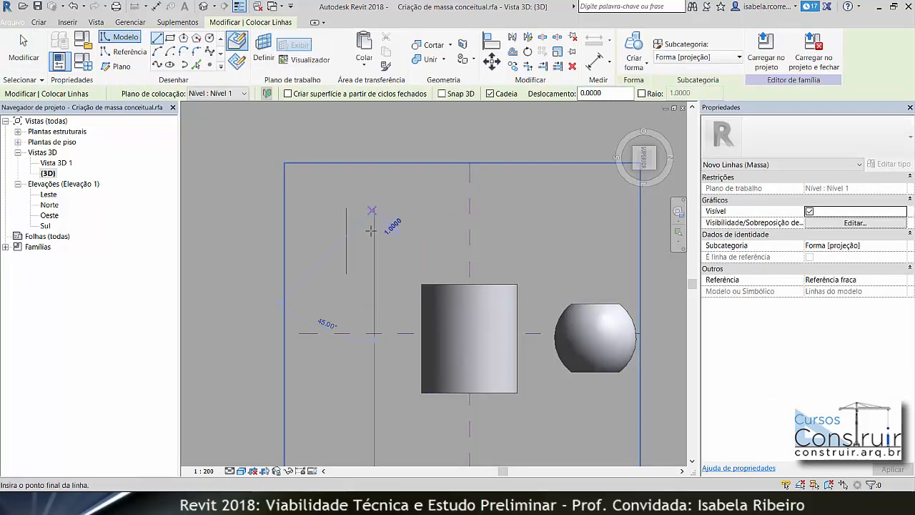
pyautogui.click(374, 208)
pyautogui.click(373, 273)
pyautogui.click(410, 249)
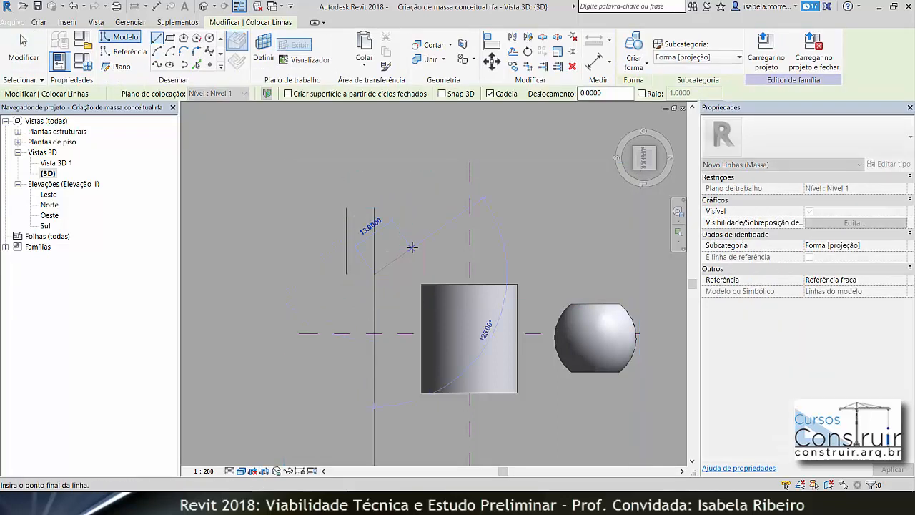
pyautogui.click(374, 211)
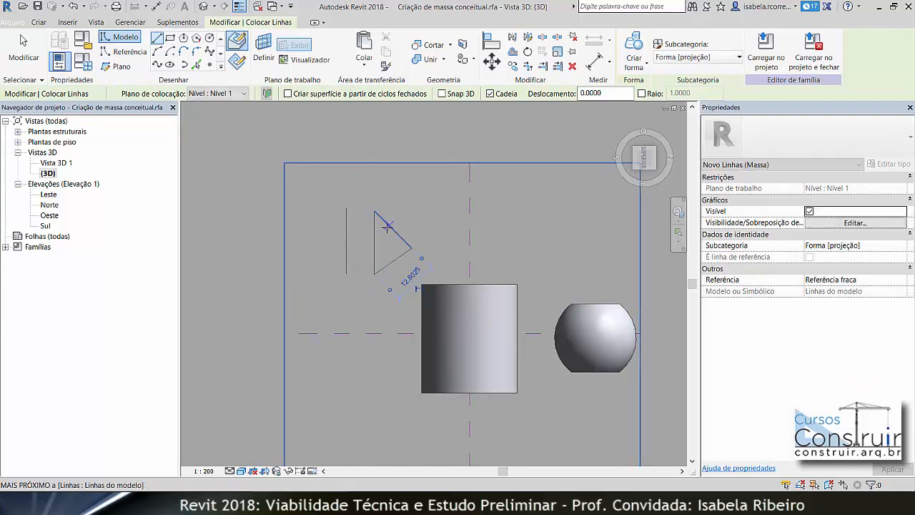
pyautogui.press('Escape')
pyautogui.press('Escape')
# Select the triangle's chain of lines together with the axis line and create a revolved solid form.
pyautogui.click(381, 220)
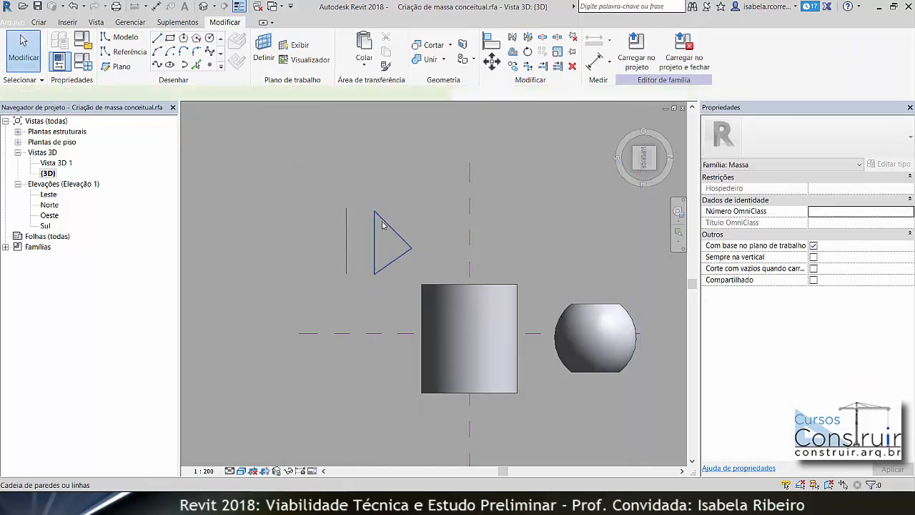
pyautogui.keyDown('ctrl'); pyautogui.click(348, 245); pyautogui.keyUp('ctrl')
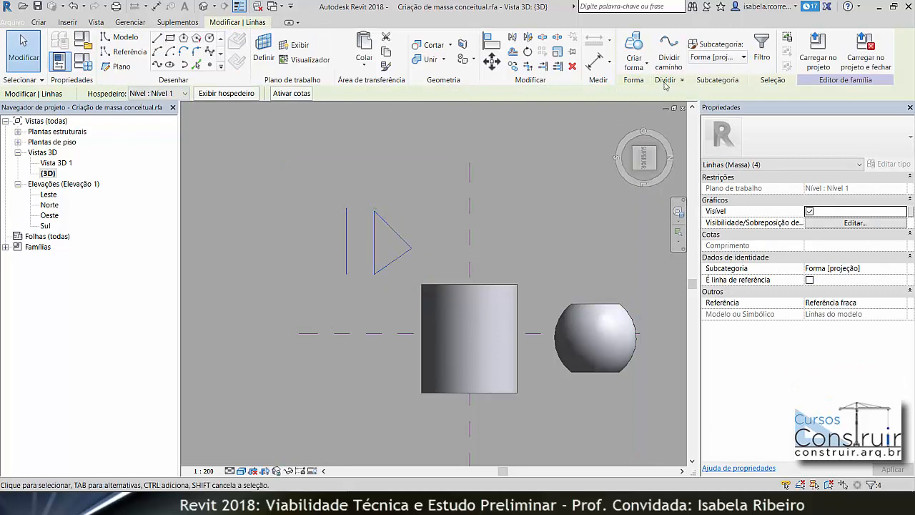
pyautogui.click(635, 52)
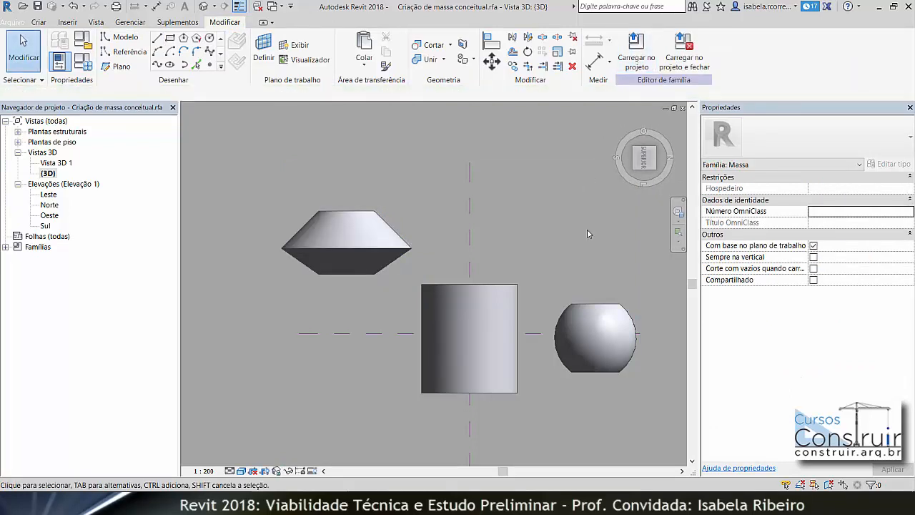
# Examine the form revolved from the triangle and its central opening from several angles, alongside the cylinder and the sphere-like form.
pyautogui.keyDown('ctrl'); pyautogui.moveTo(586, 231); pyautogui.dragTo(545, 185, button='middle'); pyautogui.keyUp('ctrl')
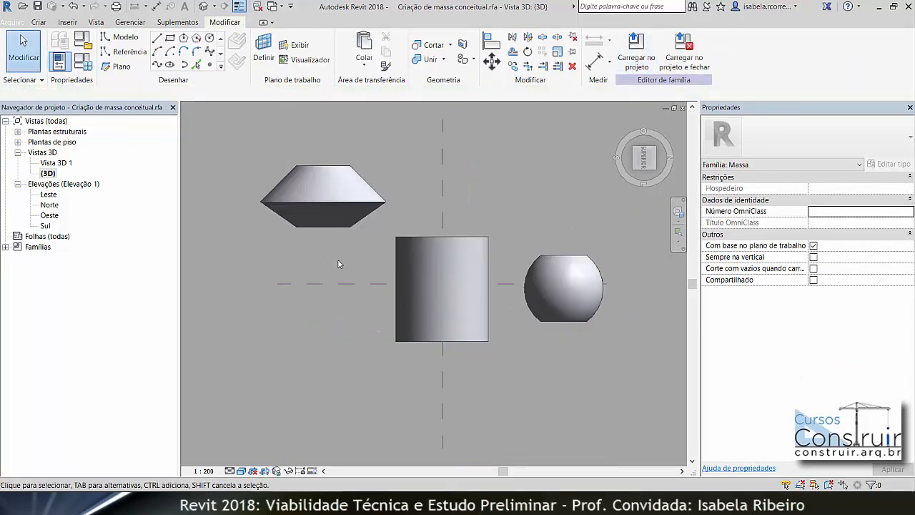
pyautogui.keyDown('shift'); pyautogui.moveTo(340, 264); pyautogui.dragTo(415, 330, button='middle'); pyautogui.keyUp('shift')
pyautogui.scroll(2, 381, 341)
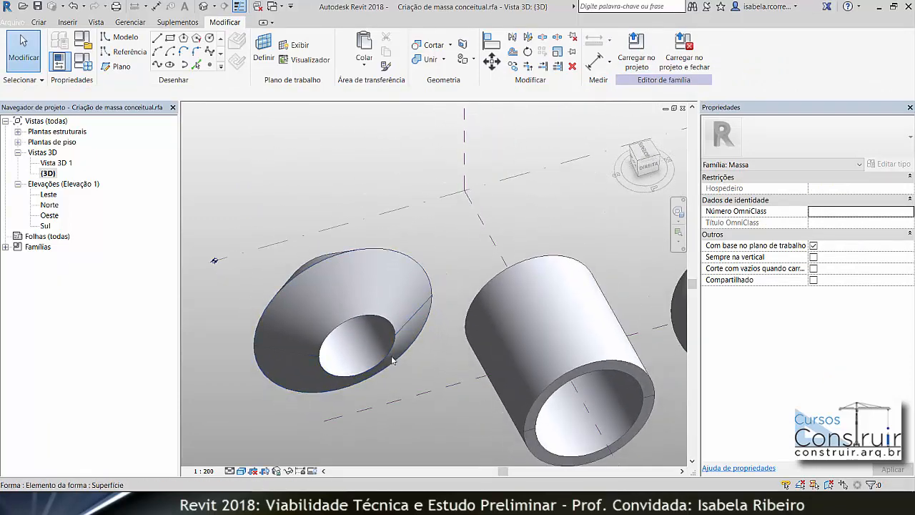
pyautogui.keyDown('shift'); pyautogui.moveTo(392, 361); pyautogui.dragTo(462, 274, button='middle'); pyautogui.keyUp('shift')
pyautogui.keyDown('shift'); pyautogui.moveTo(528, 307); pyautogui.dragTo(657, 261, button='middle'); pyautogui.keyUp('shift')
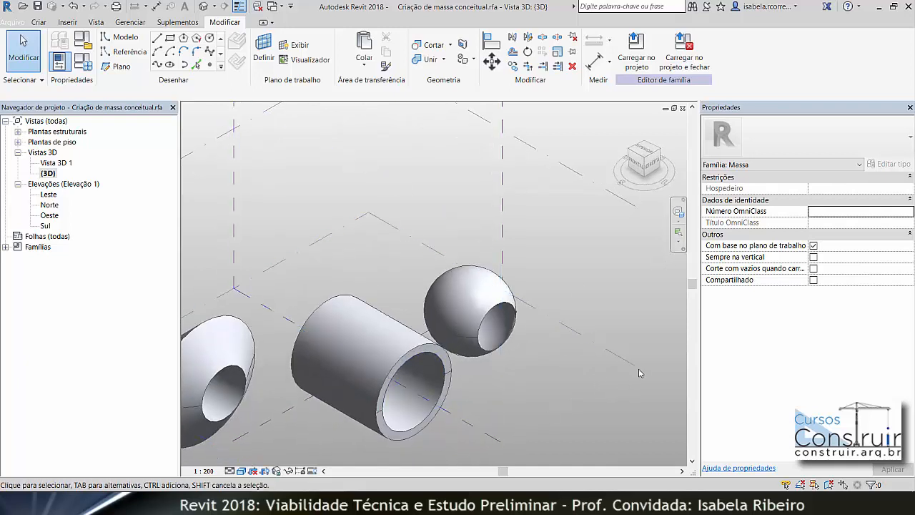
# Delete the hollow cylinder between the other two revolved forms and save the project.
pyautogui.click(401, 370)
pyautogui.press('Delete')
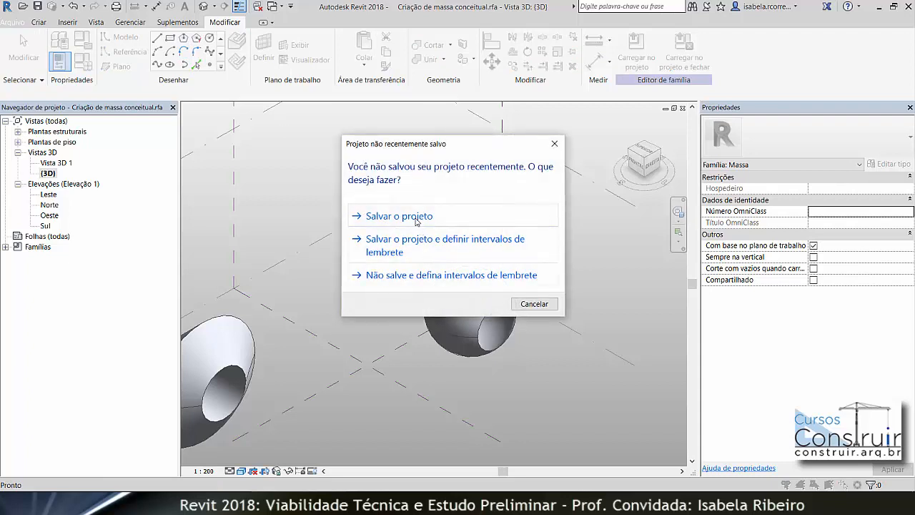
pyautogui.click(417, 218)
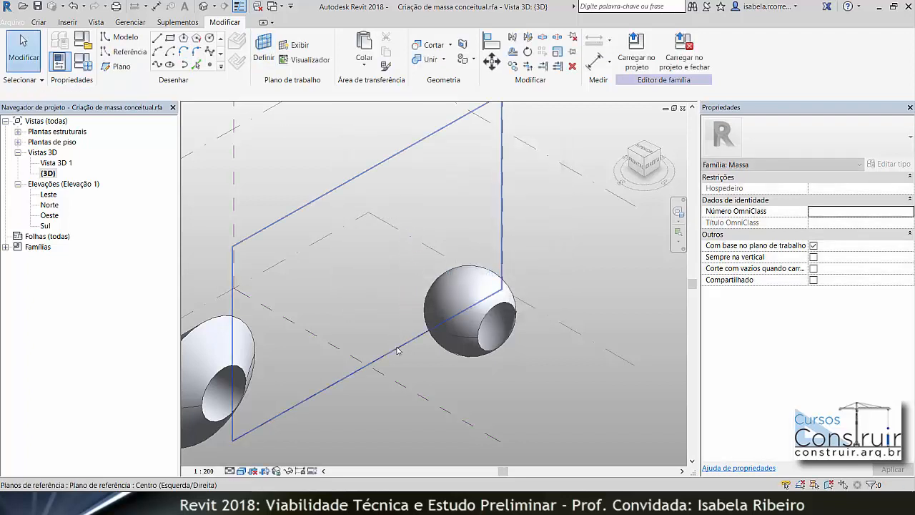
# From the right view, draw a vertical model line about 19 long on the central reference plane, ending at the ground level, as an axis.
pyautogui.click(652, 161)
pyautogui.scroll(5, 383, 324)
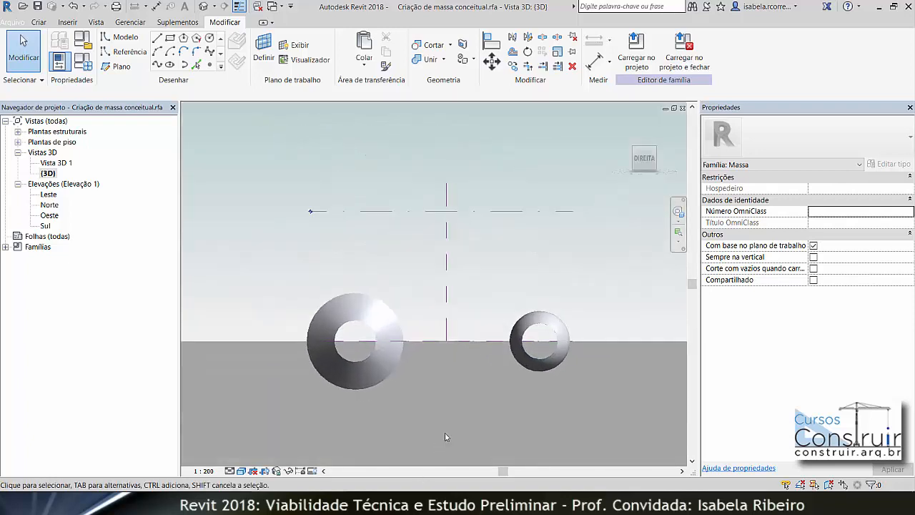
pyautogui.click(156, 37)
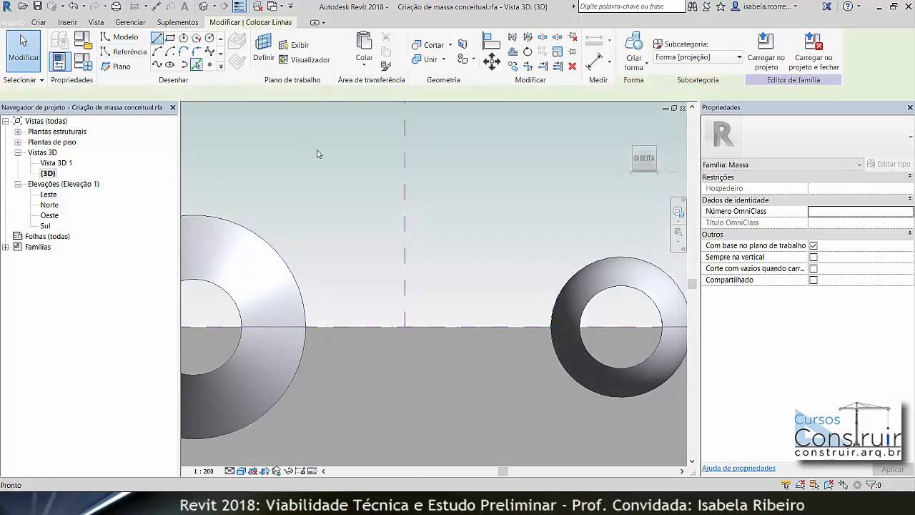
pyautogui.click(404, 212)
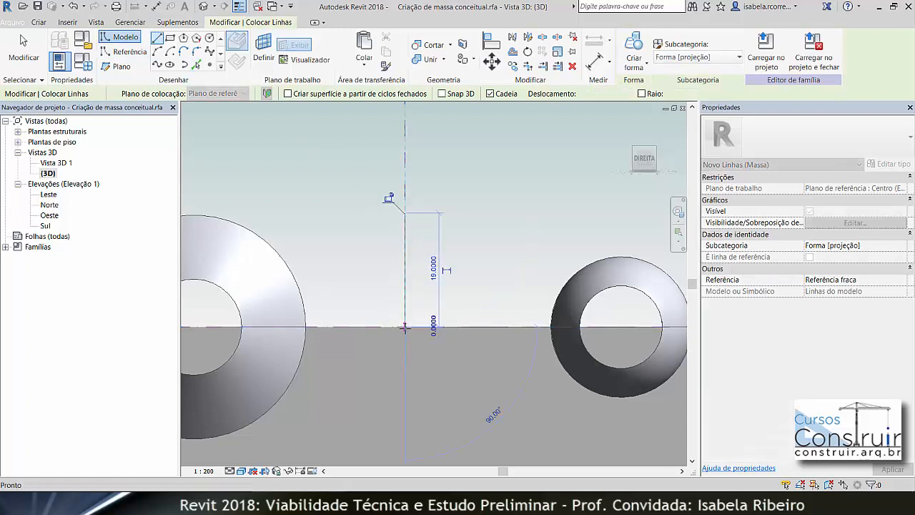
pyautogui.click(404, 326)
pyautogui.press('Escape')
# Draw a narrow vertical rectangle of model lines beside the axis line, with the same height and standing on the ground level.
pyautogui.click(170, 38)
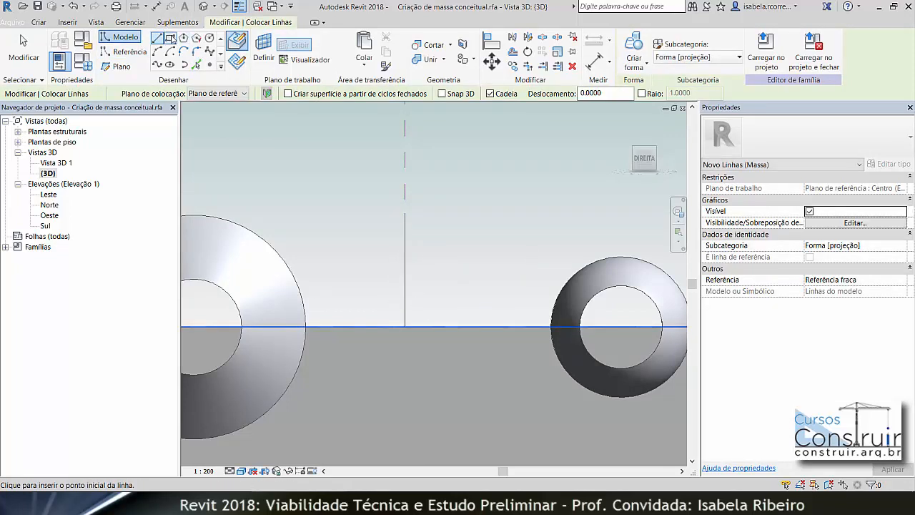
pyautogui.click(429, 212)
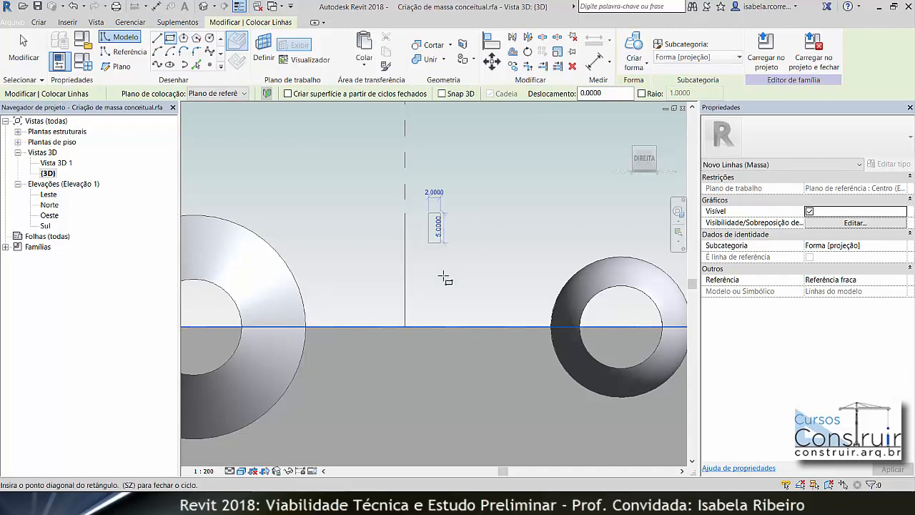
pyautogui.click(433, 327)
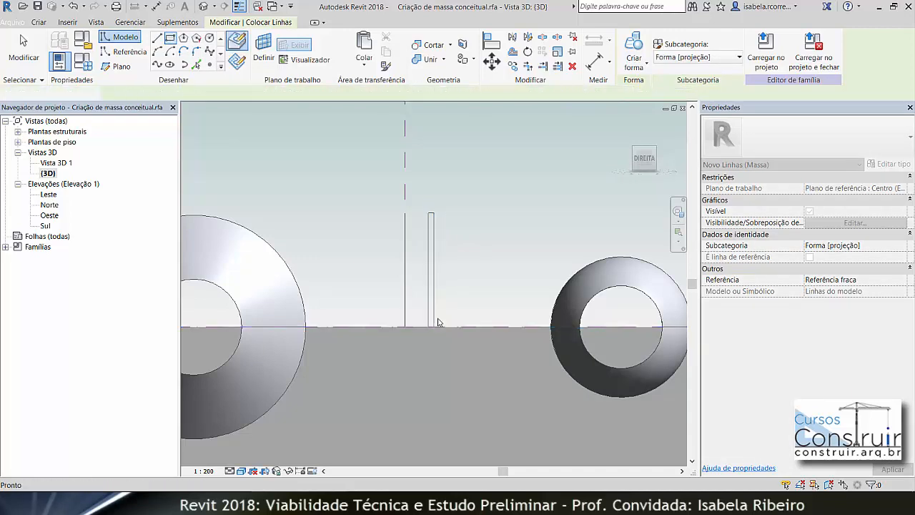
pyautogui.press('Escape')
pyautogui.press('Escape')
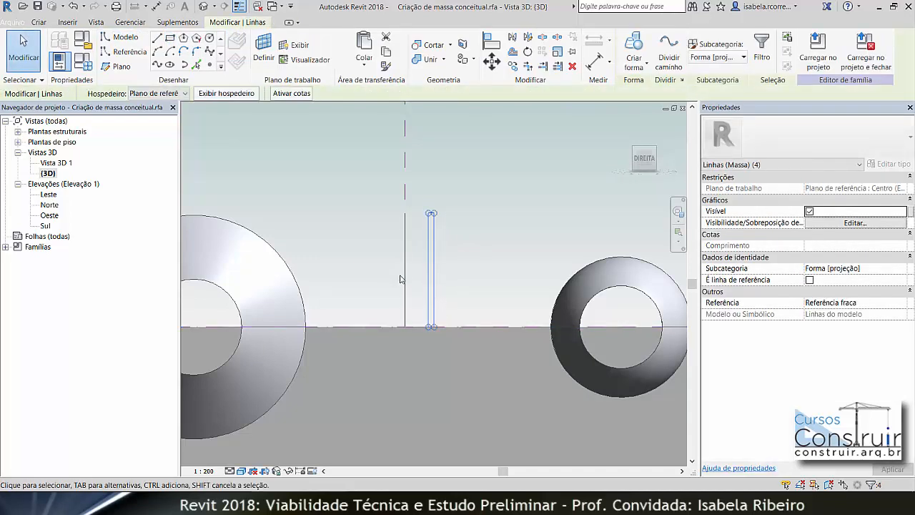
# Create a revolved solid form from the rectangle's chain of lines and the vertical axis line, and view it in 3D.
pyautogui.keyDown('ctrl'); pyautogui.click(405, 279); pyautogui.keyUp('ctrl')
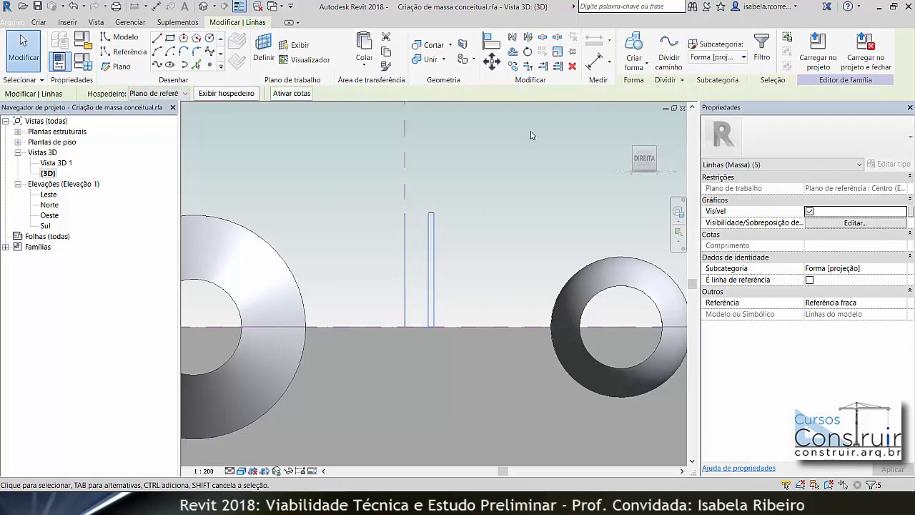
pyautogui.click(627, 57)
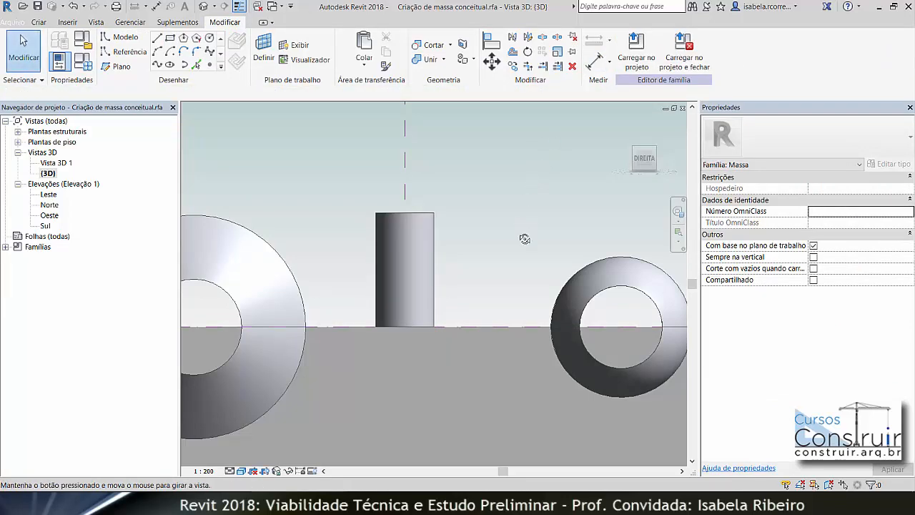
pyautogui.moveTo(524, 237)
pyautogui.keyDown('shift'); pyautogui.mouseDown(button='middle')
pyautogui.moveTo(515, 351)
pyautogui.moveTo(498, 315)
pyautogui.moveTo(460, 343)
pyautogui.moveTo(529, 220)
pyautogui.mouseUp(button='middle'); pyautogui.keyUp('shift')
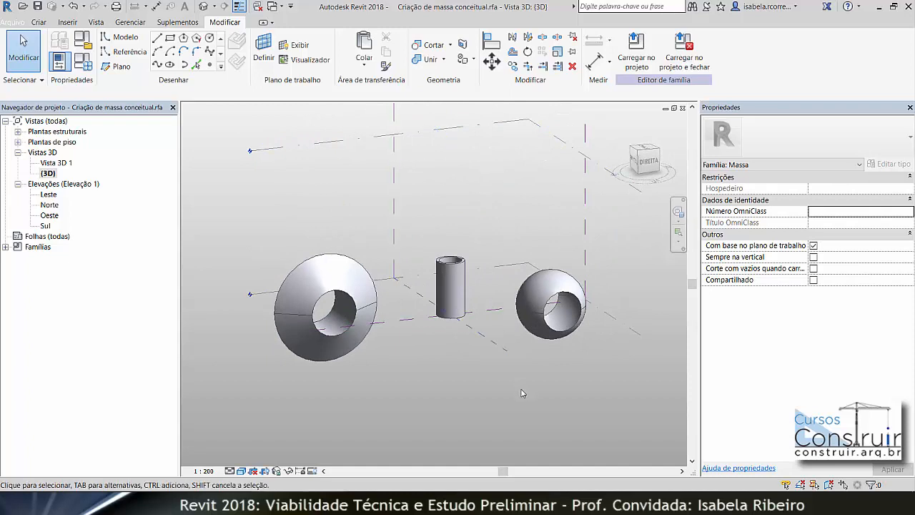
pyautogui.keyDown('shift'); pyautogui.moveTo(536, 372); pyautogui.dragTo(594, 383, button='middle'); pyautogui.keyUp('shift')
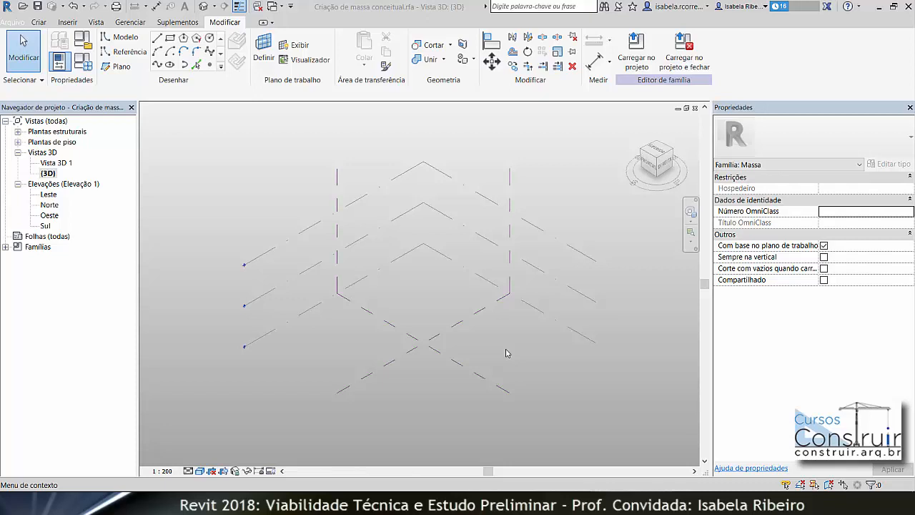
# Set Nível 1 as the work plane and draw a wavy spline through six points across it.
pyautogui.click(263, 50)
pyautogui.click(404, 263)
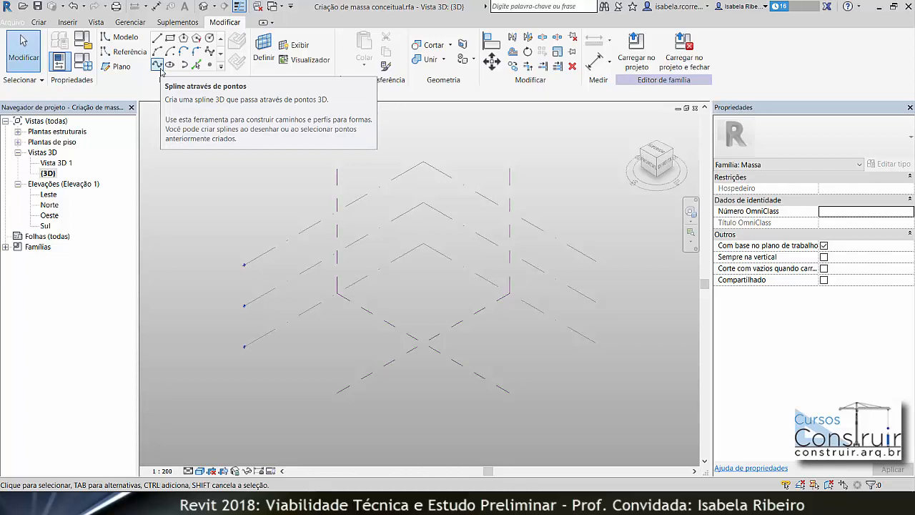
pyautogui.click(157, 65)
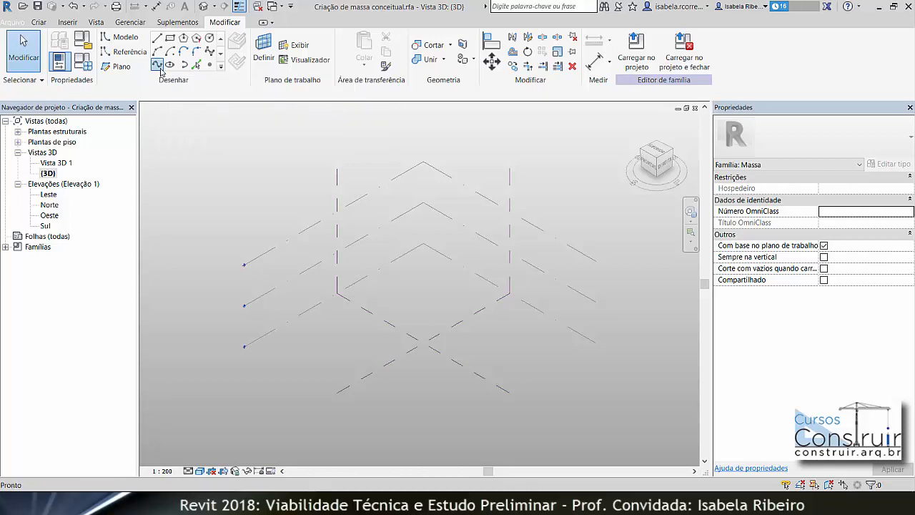
pyautogui.click(320, 356)
pyautogui.click(351, 321)
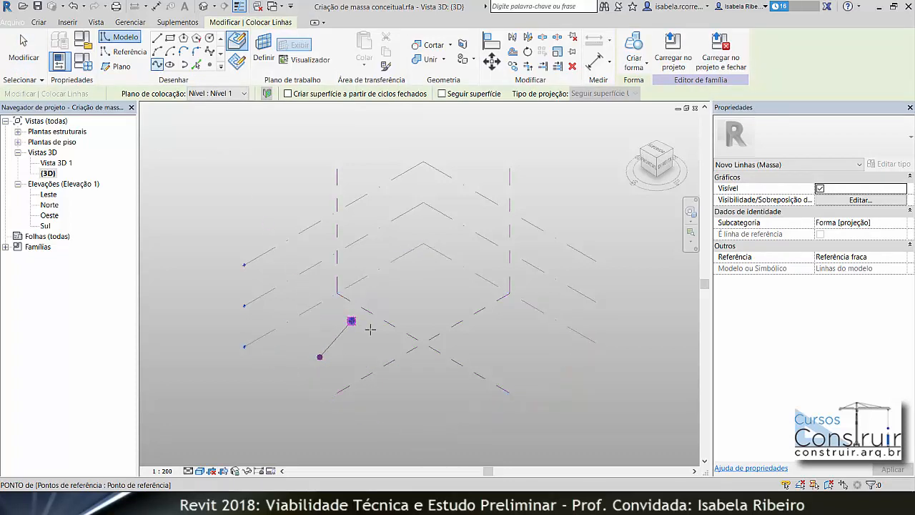
pyautogui.click(392, 355)
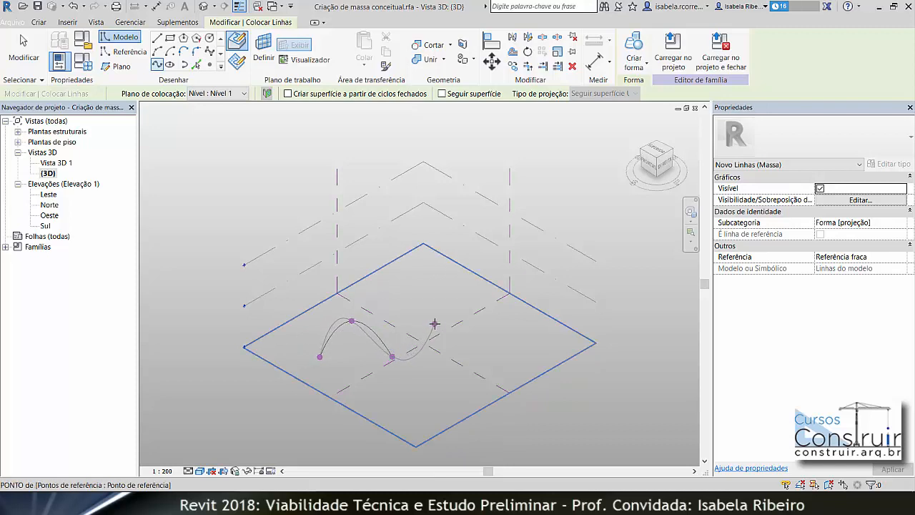
pyautogui.click(434, 324)
pyautogui.click(496, 346)
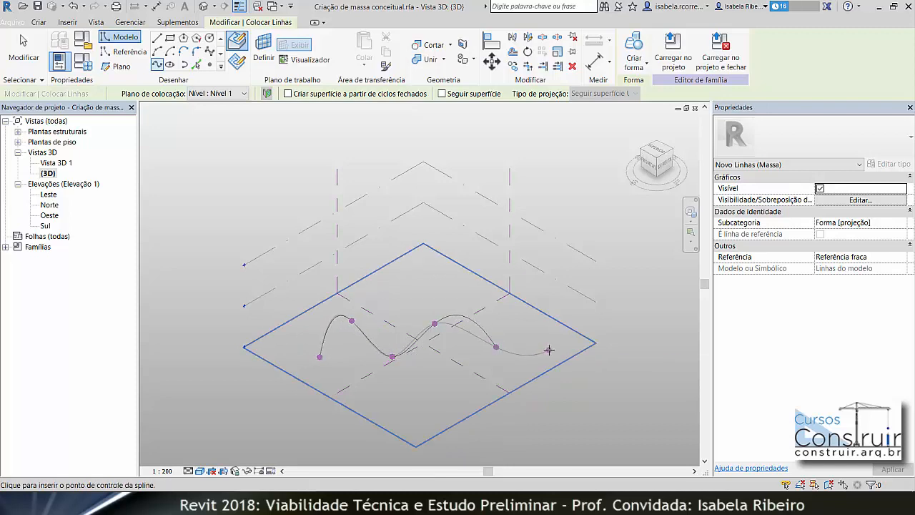
pyautogui.click(548, 349)
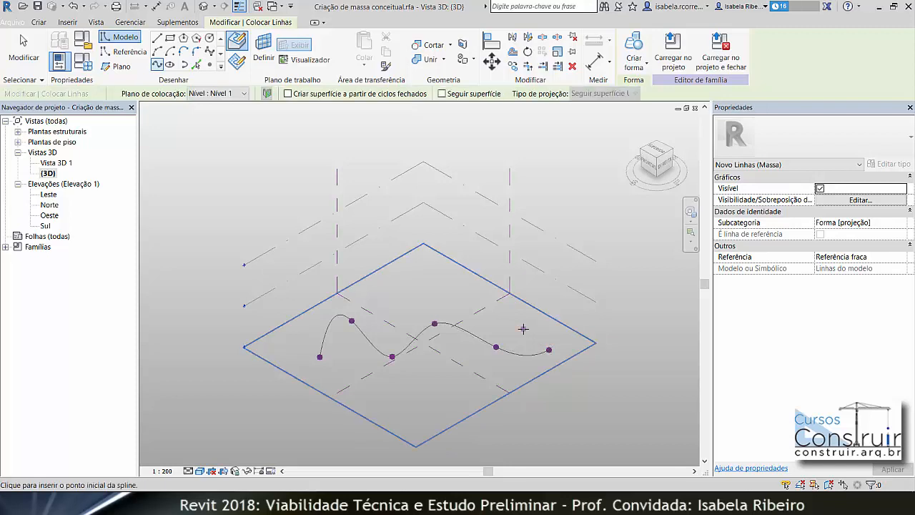
pyautogui.press('Escape')
pyautogui.press('Escape')
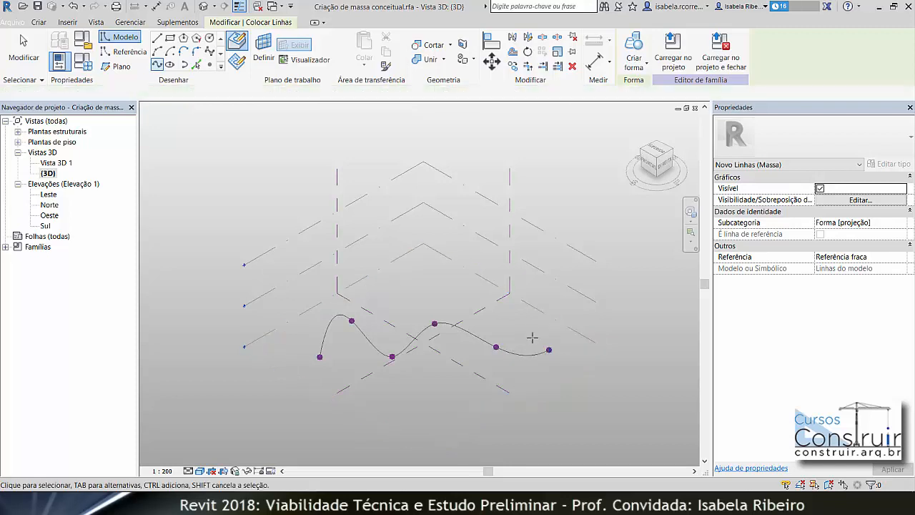
# Set the work plane to the vertical plane of the spline's fourth reference point, near the middle of the curve.
pyautogui.click(436, 325)
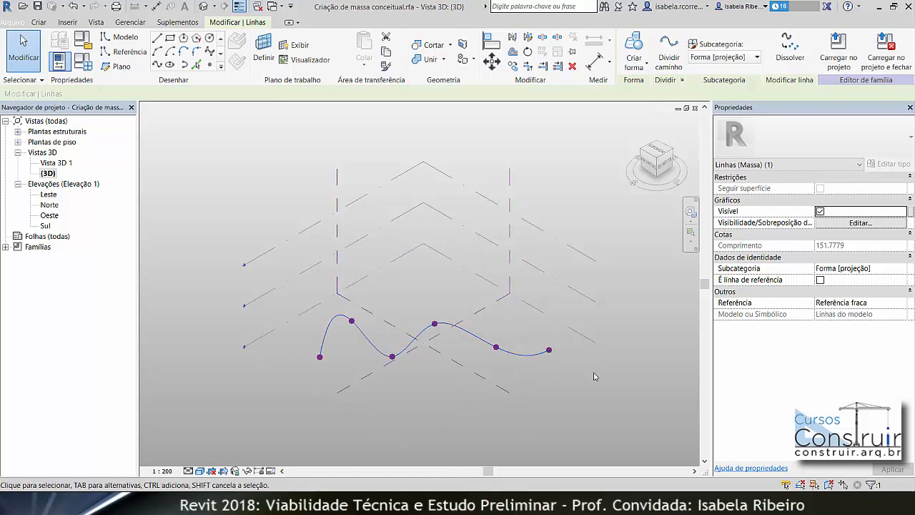
pyautogui.keyDown('shift'); pyautogui.moveTo(582, 384); pyautogui.dragTo(652, 351, button='middle'); pyautogui.keyUp('shift')
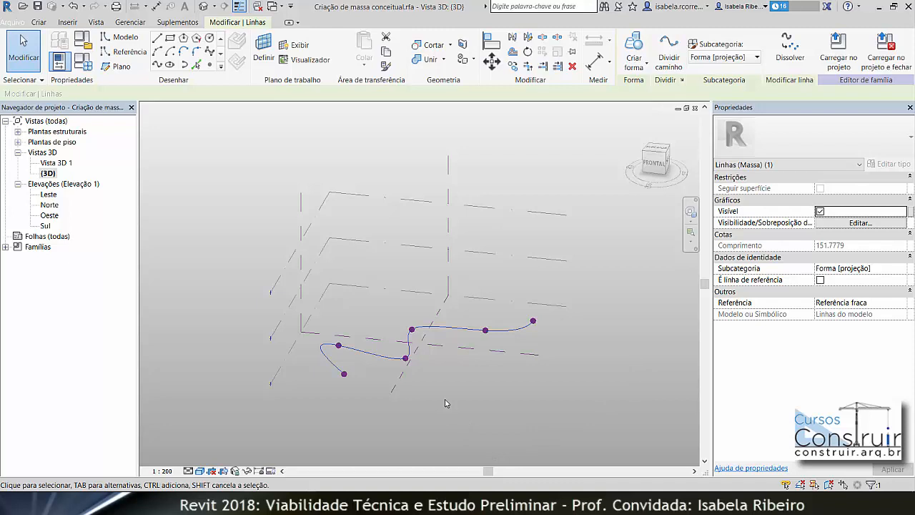
pyautogui.scroll(1, 414, 330)
pyautogui.scroll(2, 414, 330)
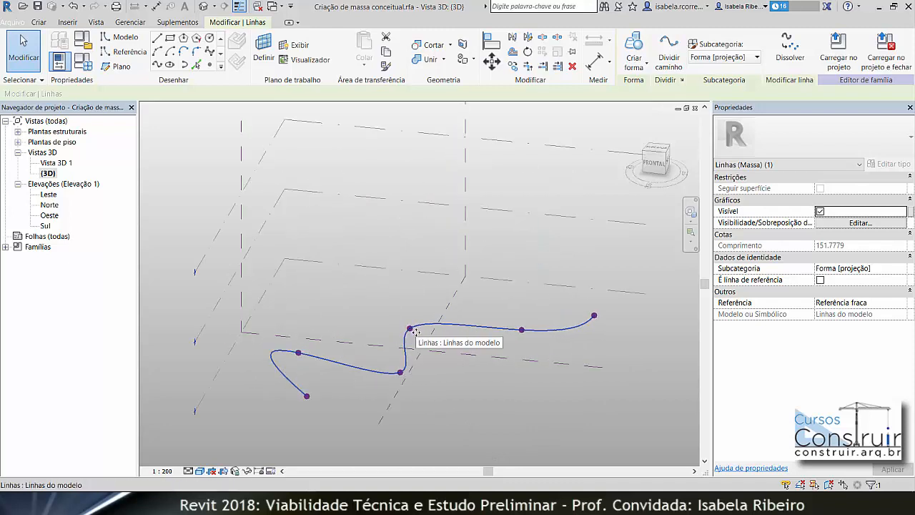
pyautogui.click(263, 52)
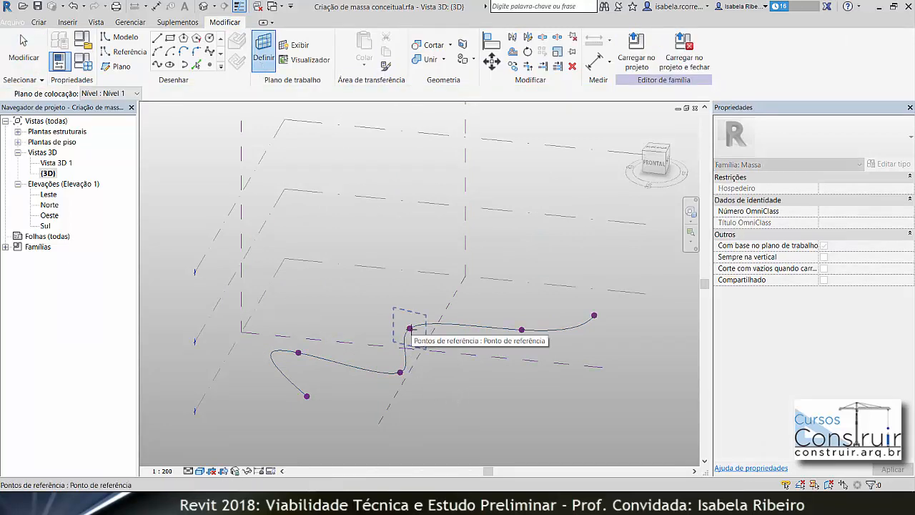
pyautogui.click(409, 328)
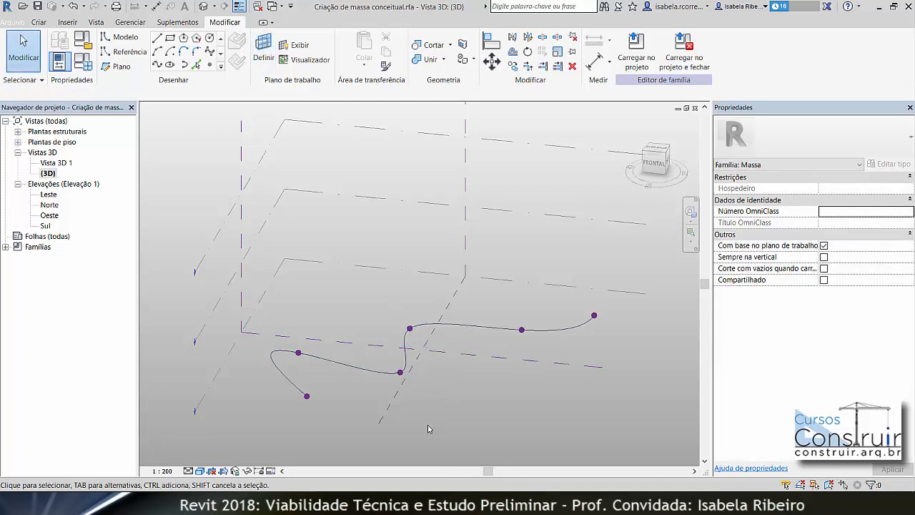
# Draw a circle of radius 3 centred on the spline's fourth reference point, on that point's work plane.
pyautogui.click(210, 37)
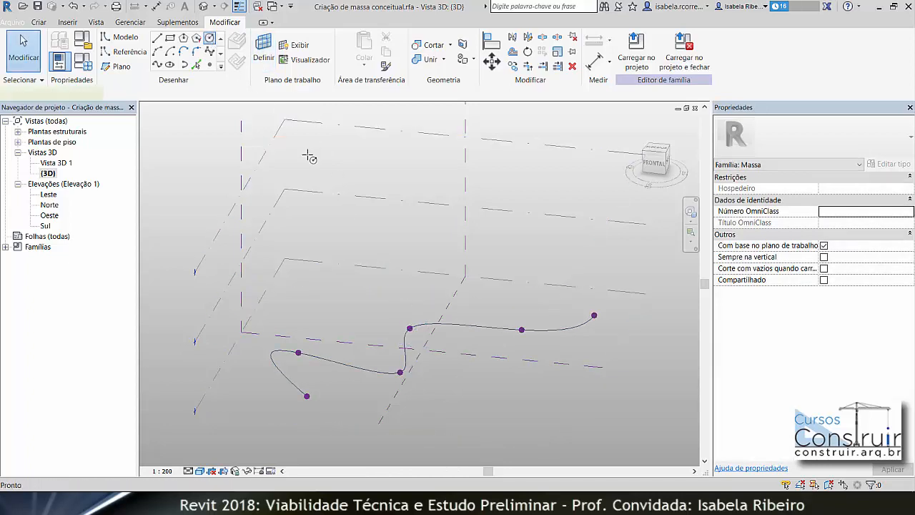
pyautogui.click(410, 328)
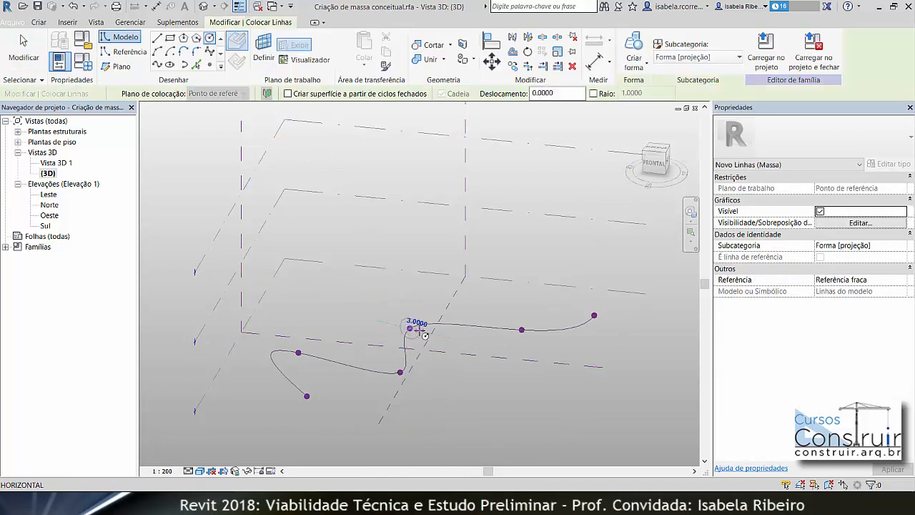
pyautogui.click(425, 335)
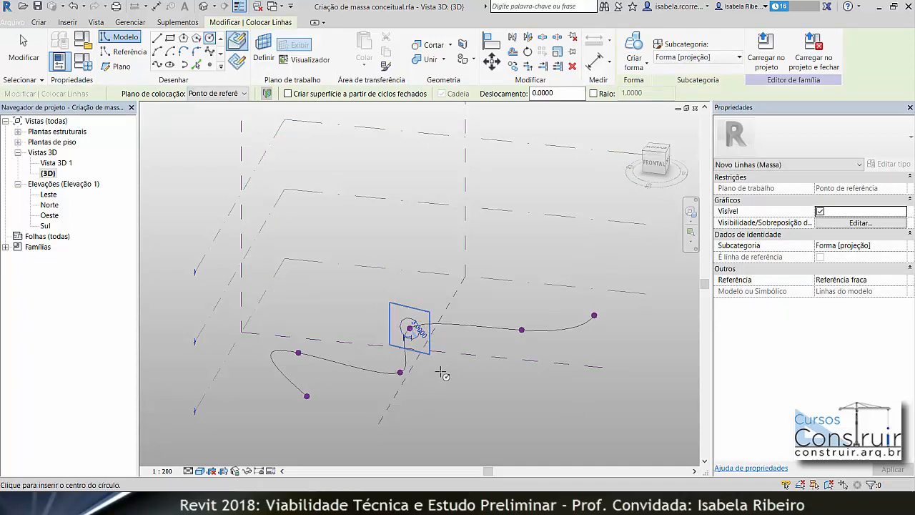
pyautogui.press('Escape')
pyautogui.press('Escape')
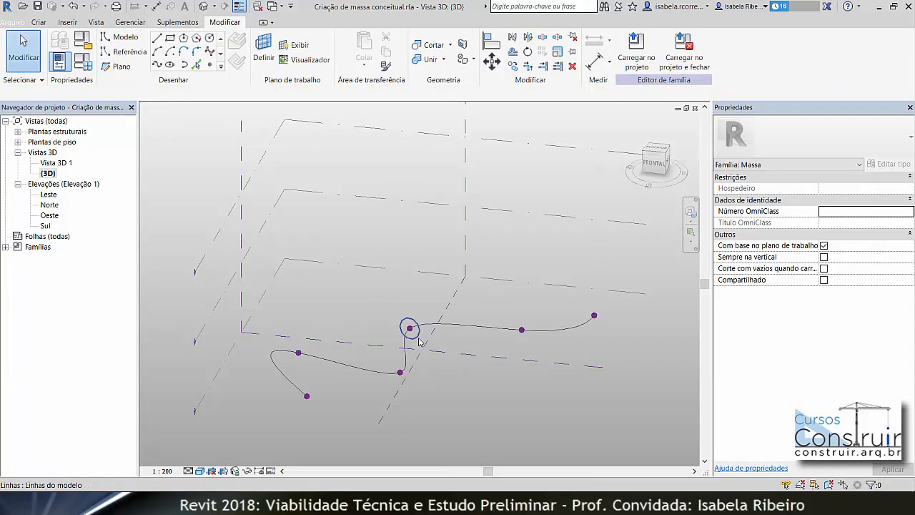
# Select the circle together with the spline and create a solid form swept along the curve.
pyautogui.click(420, 341)
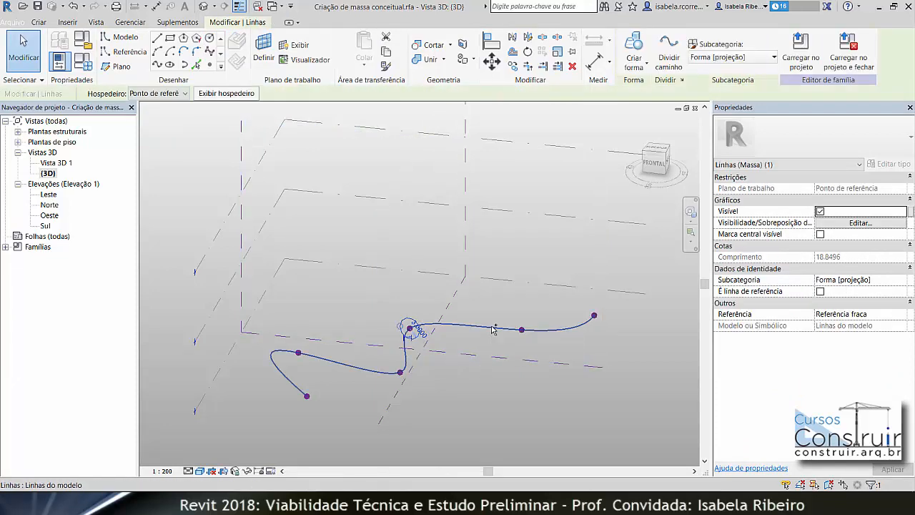
pyautogui.keyDown('ctrl'); pyautogui.click(493, 329); pyautogui.keyUp('ctrl')
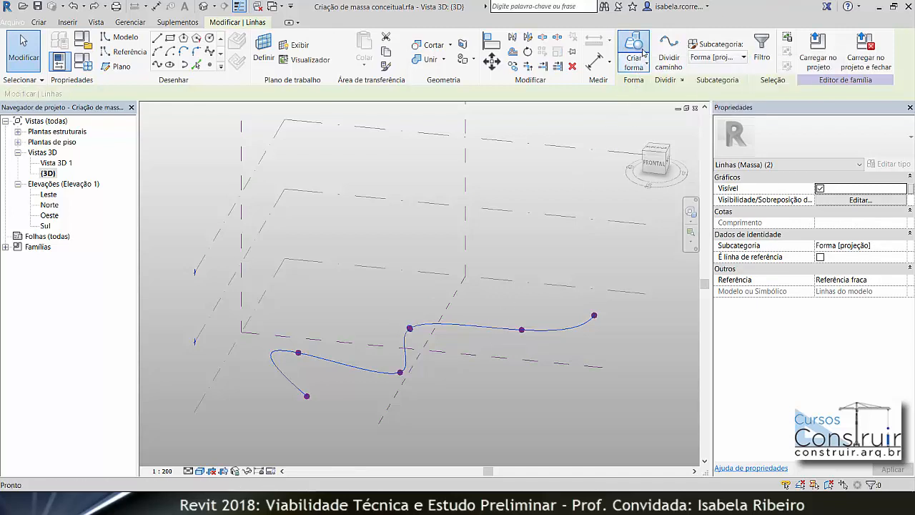
pyautogui.click(635, 50)
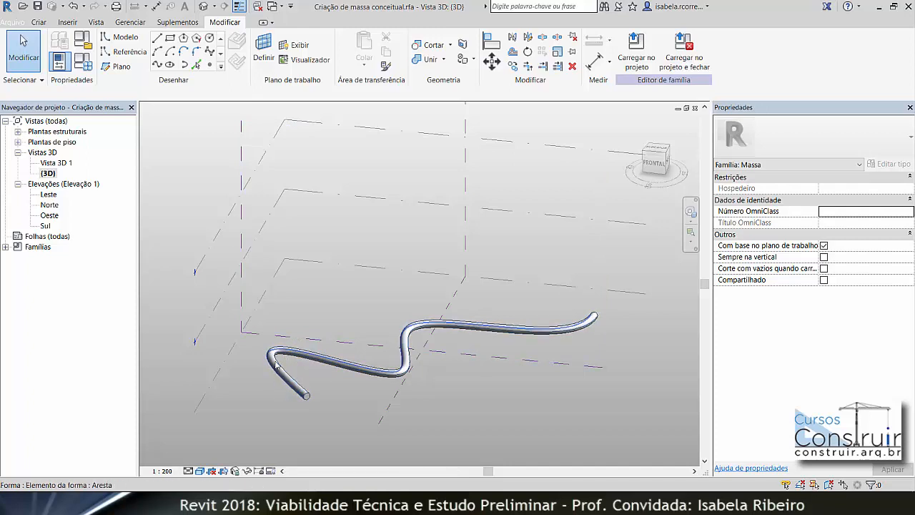
# Delete the tube form that was swept along the spline.
pyautogui.scroll(8, 311, 406)
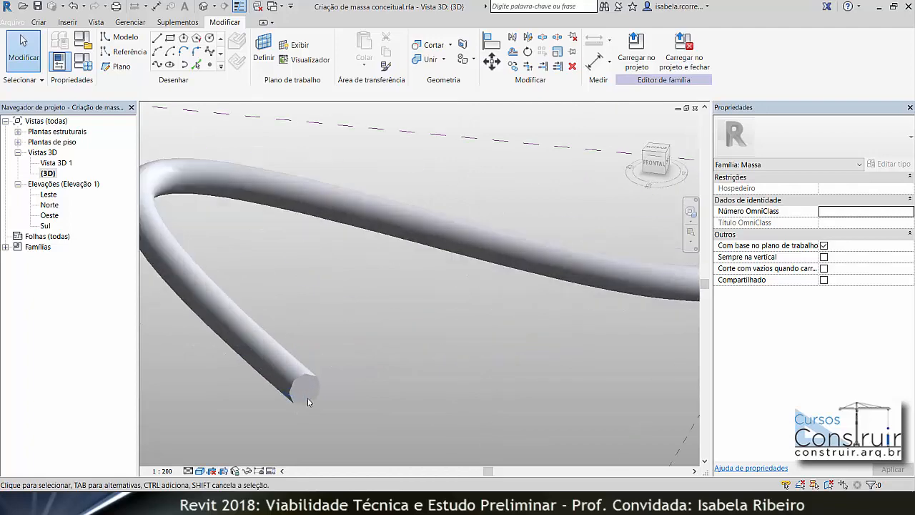
pyautogui.scroll(-6, 346, 357)
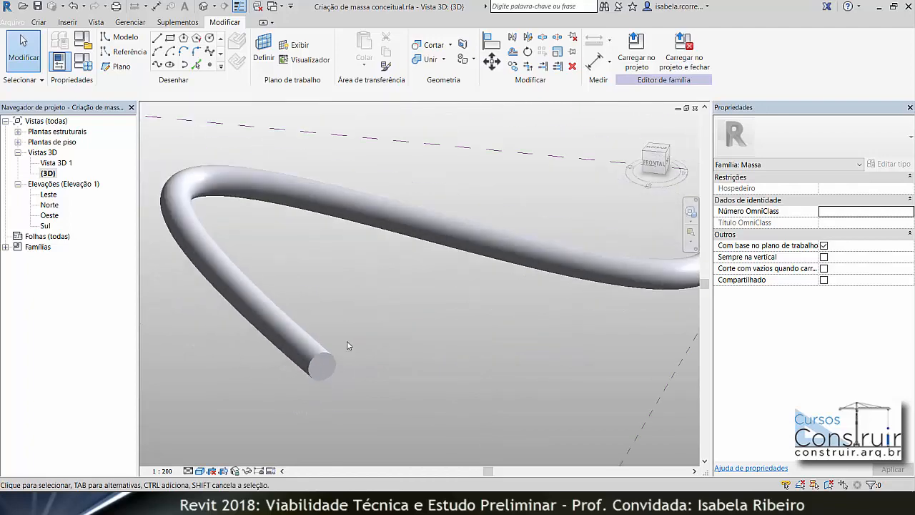
pyautogui.scroll(-3, 415, 343)
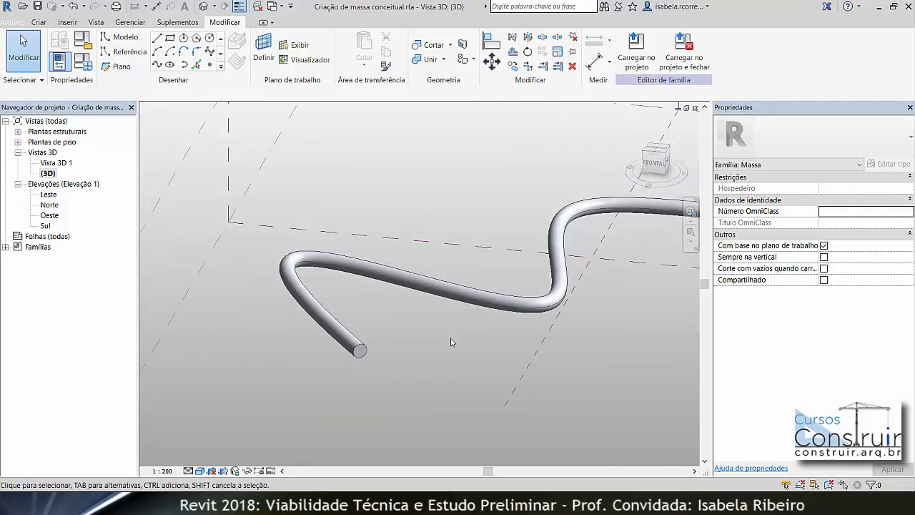
pyautogui.moveTo(427, 354); pyautogui.dragTo(417, 349, button='middle')
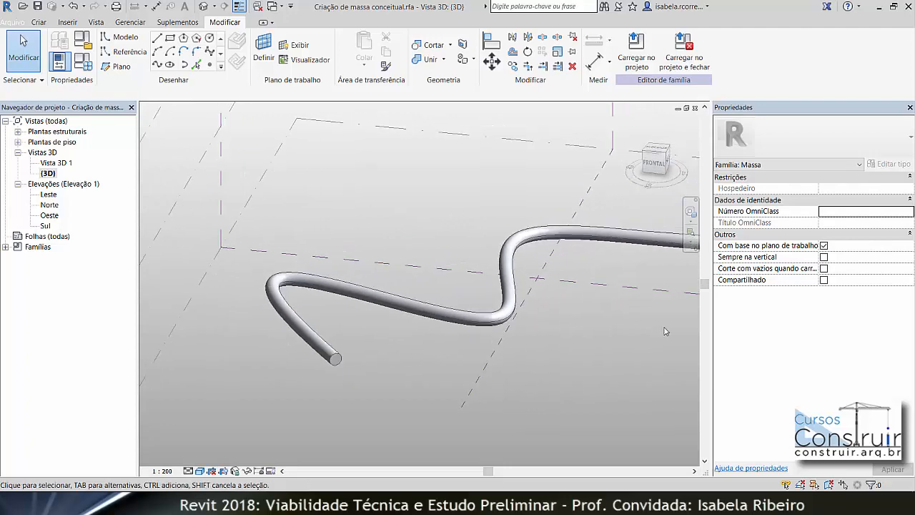
pyautogui.scroll(-2, 625, 321)
pyautogui.moveTo(617, 341); pyautogui.dragTo(504, 389, button='middle')
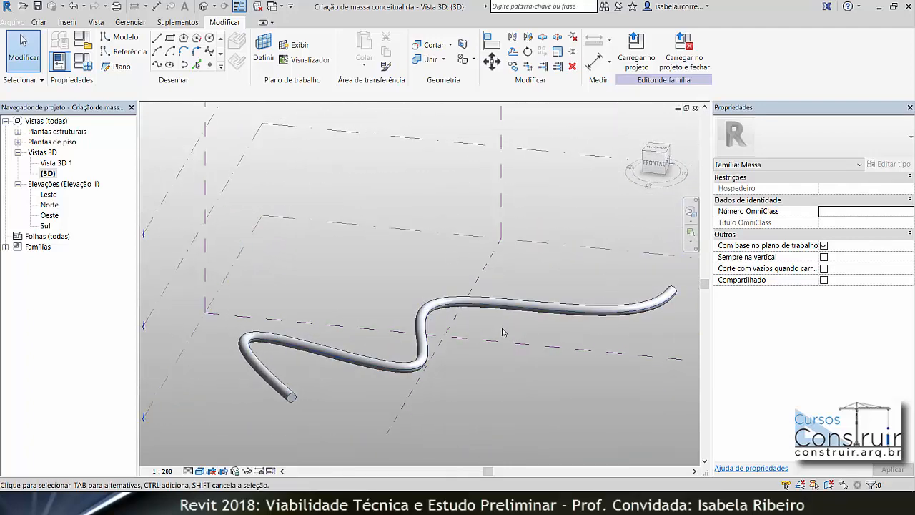
pyautogui.click(549, 313)
pyautogui.press('Escape')
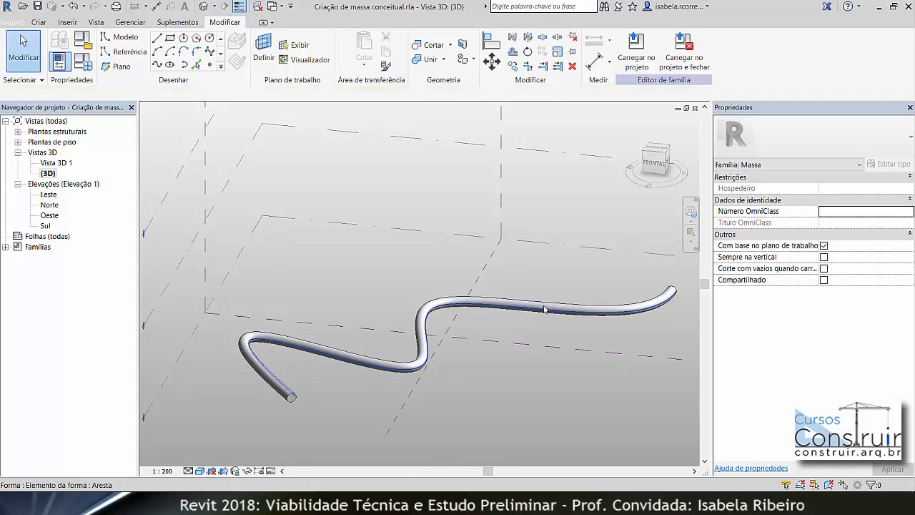
pyautogui.click(545, 309)
pyautogui.press('Delete')
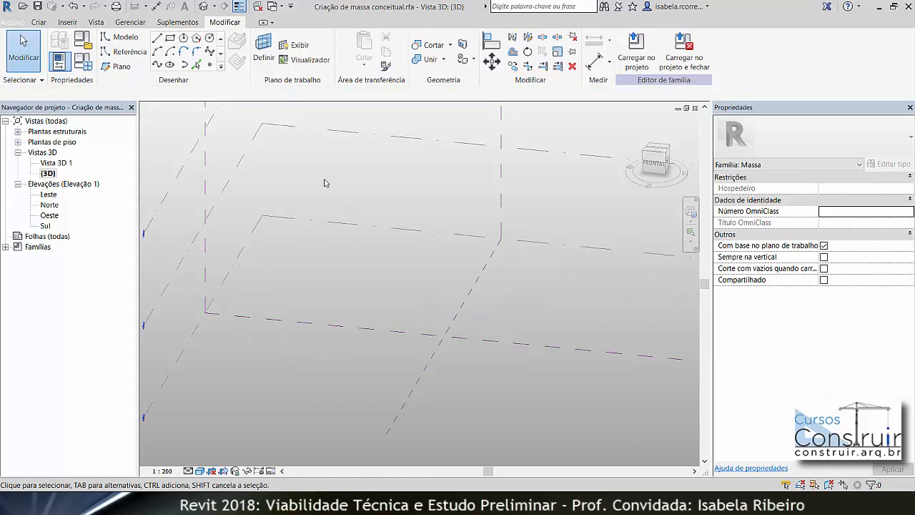
# Set Nível 1 as the work plane and draw a circle of radius 14 centred on the intersection of the reference planes.
pyautogui.click(263, 50)
pyautogui.click(236, 266)
pyautogui.click(209, 37)
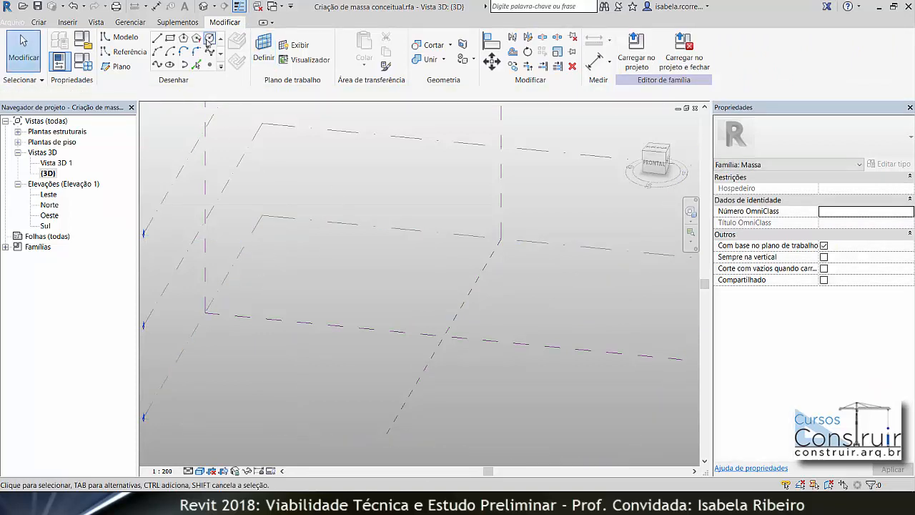
pyautogui.click(442, 336)
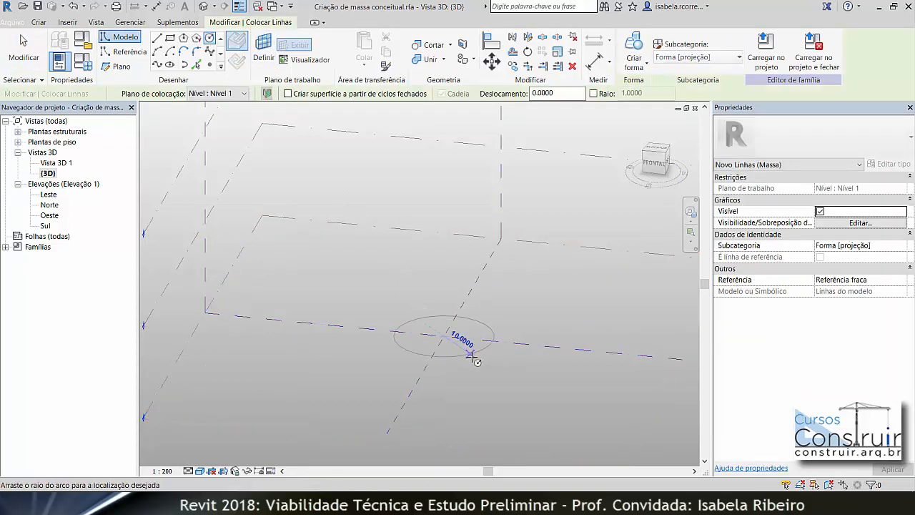
pyautogui.click(483, 361)
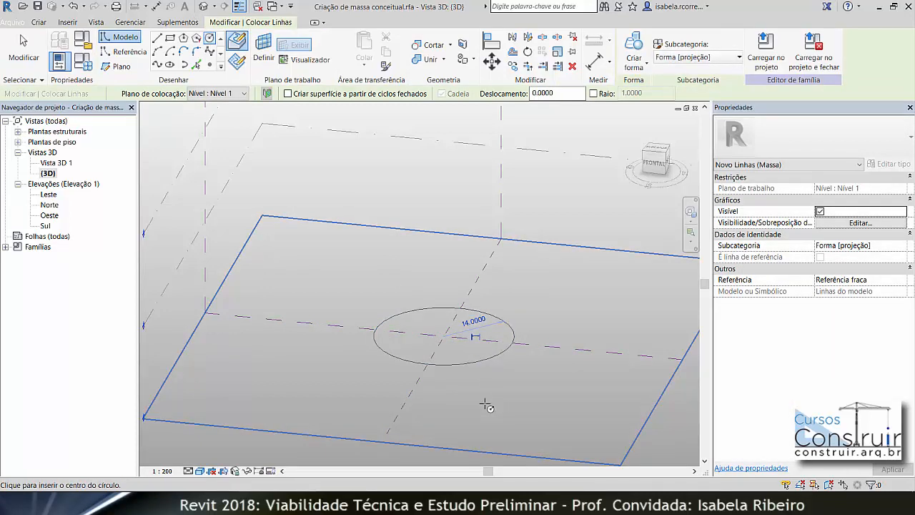
# Place a reference point where the circle crosses the reference plane and set the work plane to that point's vertical plane.
pyautogui.click(209, 64)
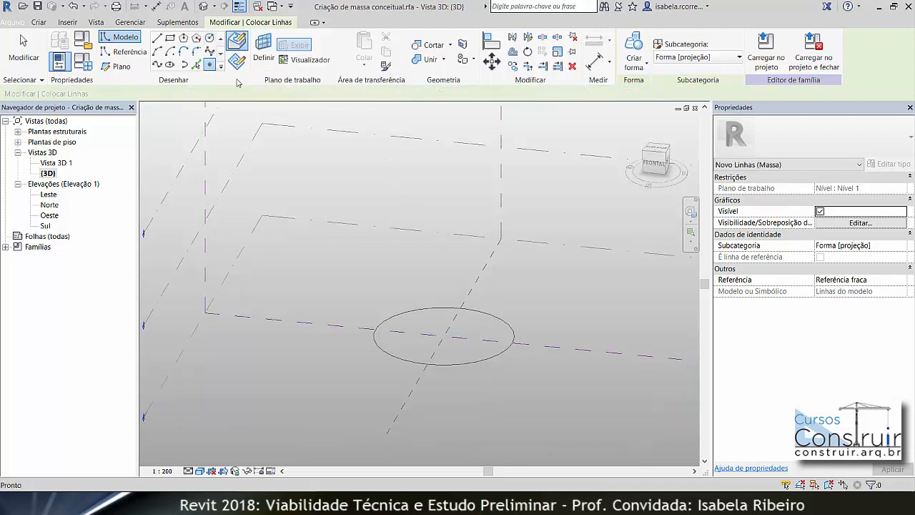
pyautogui.click(512, 343)
pyautogui.press('Escape')
pyautogui.press('Escape')
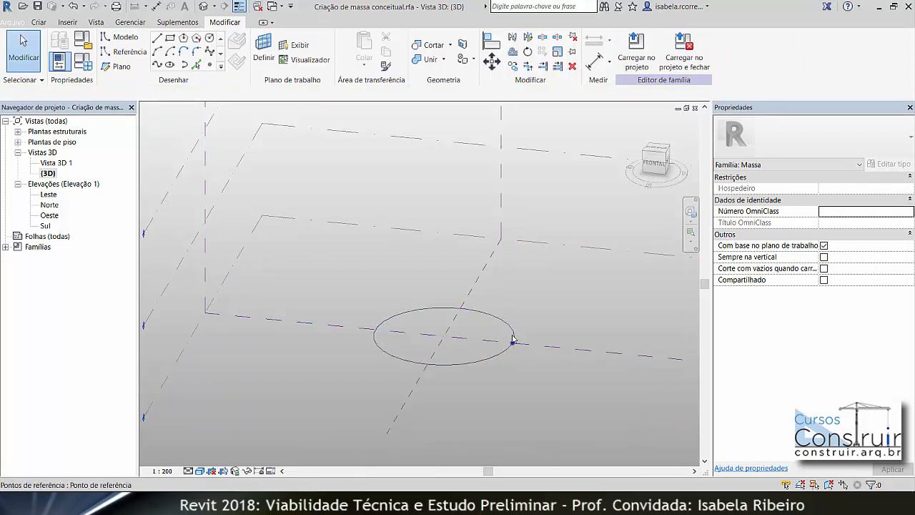
pyautogui.click(264, 48)
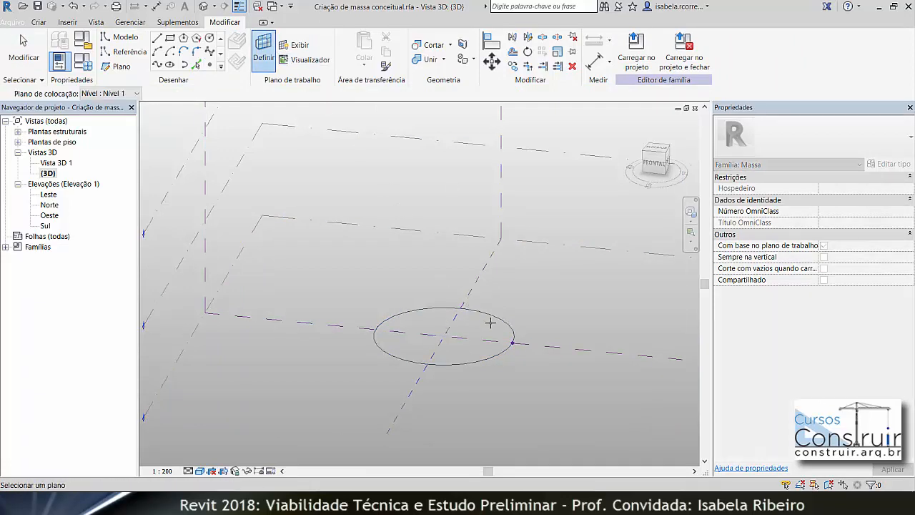
pyautogui.click(512, 343)
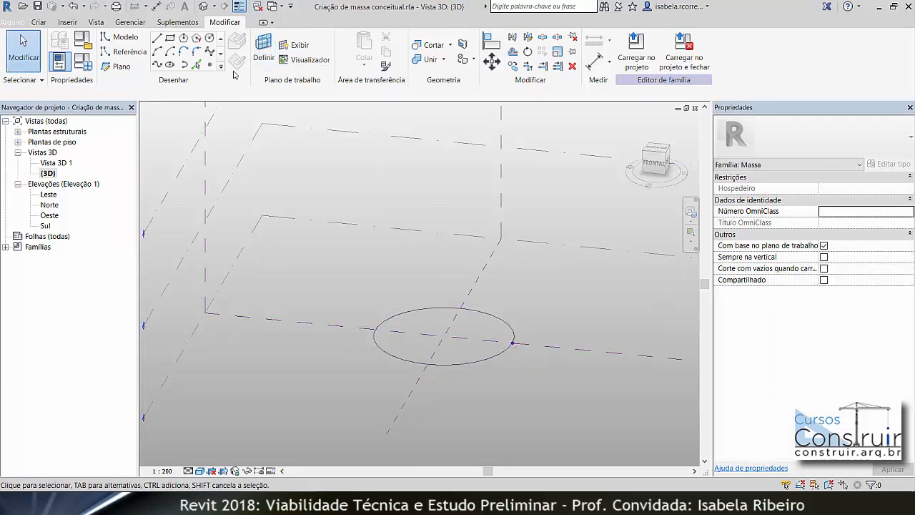
# Draw a six-sided circumscribed polygon with sides about 1.15 long, centred on the circle's reference point.
pyautogui.click(196, 37)
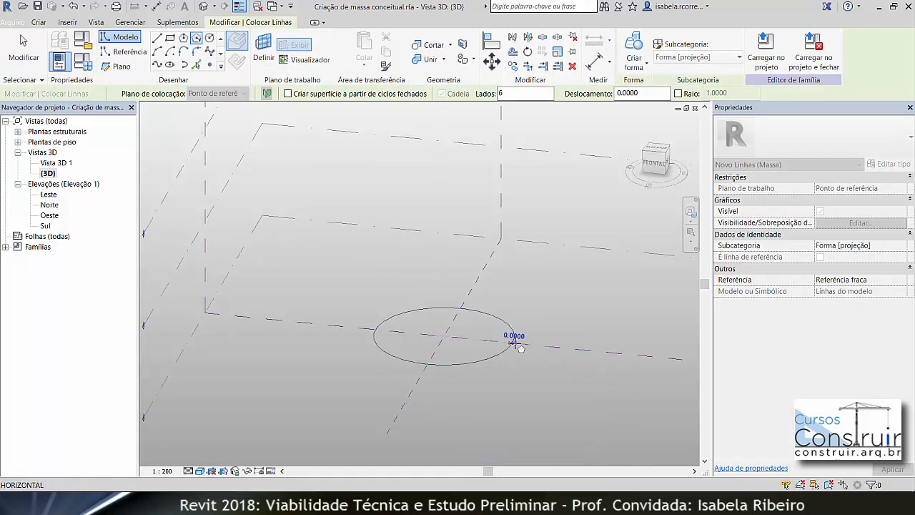
pyautogui.scroll(3, 515, 343)
pyautogui.scroll(2, 514, 342)
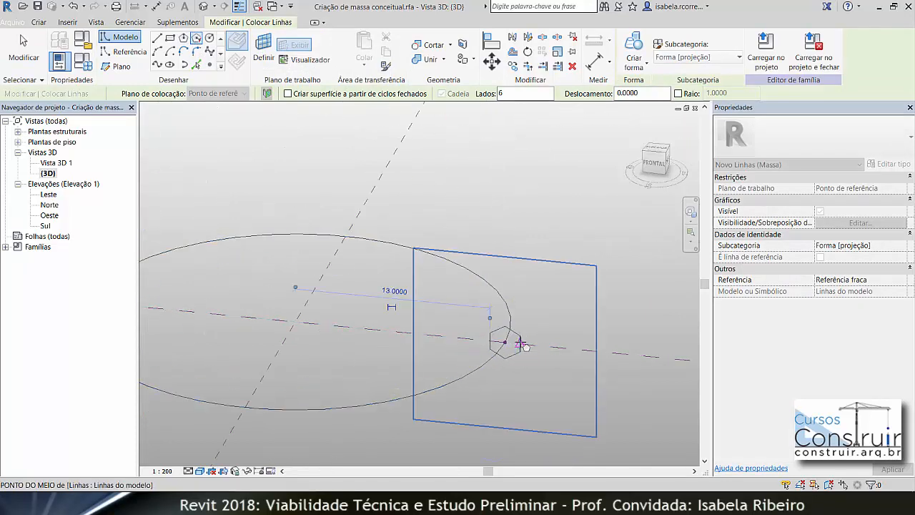
pyautogui.press('Escape')
pyautogui.press('Escape')
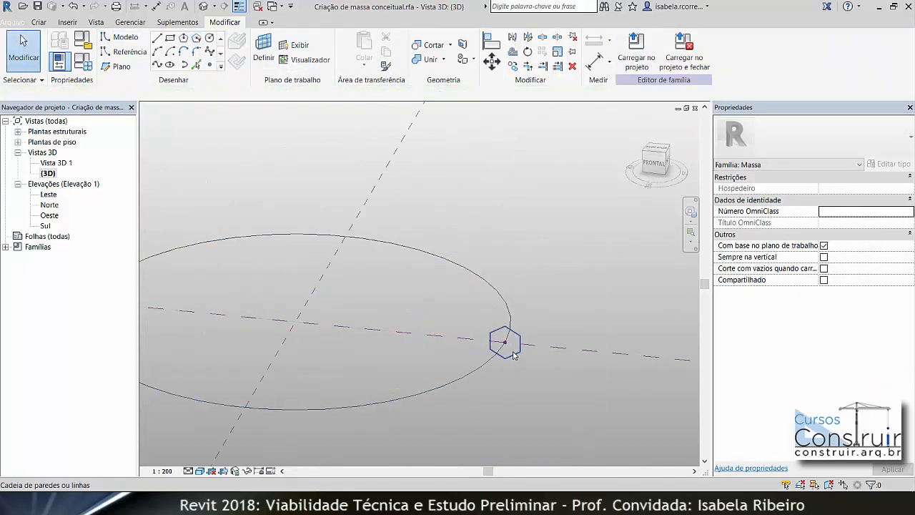
# Select the hexagon chain together with the circle and create a solid form swept around the circle.
pyautogui.click(515, 357)
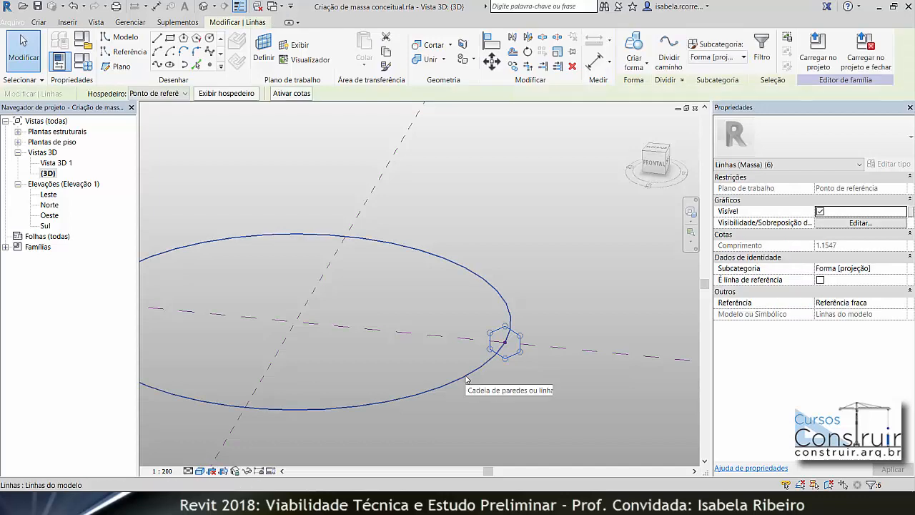
pyautogui.keyDown('ctrl'); pyautogui.click(466, 379); pyautogui.keyUp('ctrl')
pyautogui.scroll(-4, 473, 388)
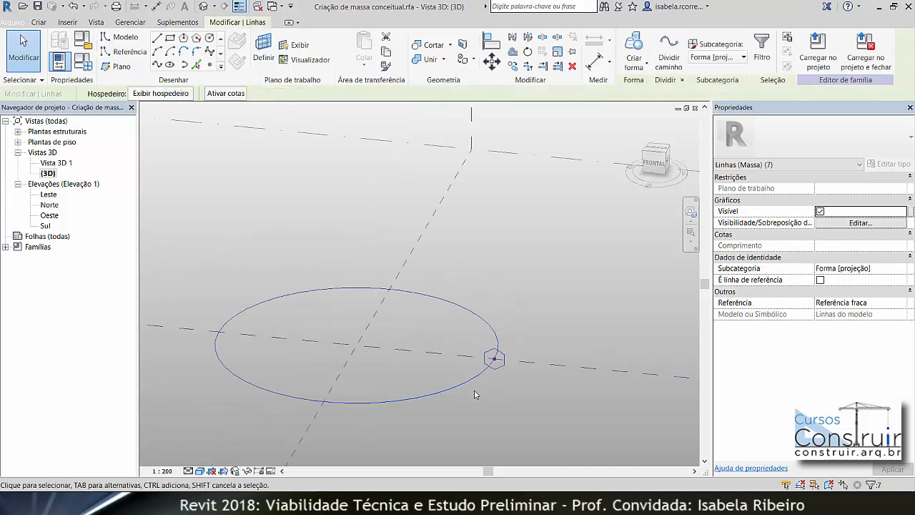
pyautogui.click(635, 45)
pyautogui.click(636, 45)
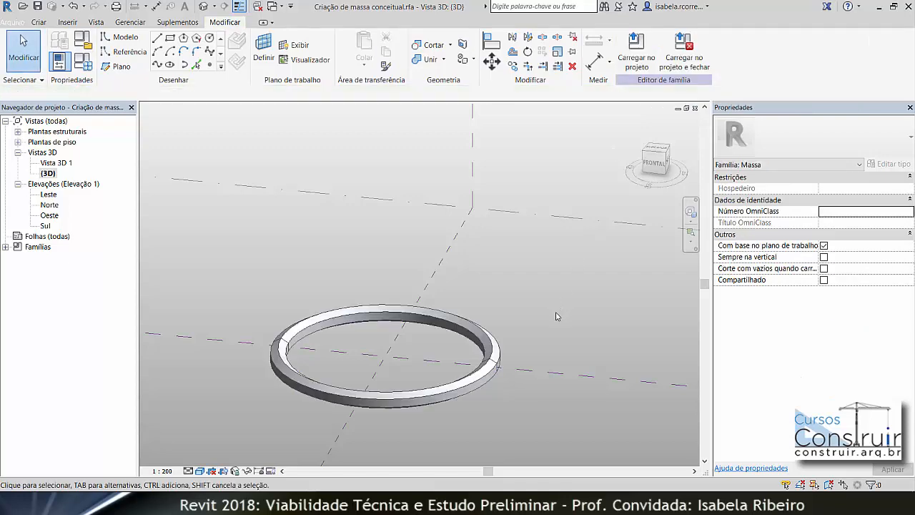
# Inspect the hexagonal-section ring from different angles and delete it.
pyautogui.keyDown('shift'); pyautogui.moveTo(564, 330); pyautogui.dragTo(487, 281, button='middle'); pyautogui.keyUp('shift')
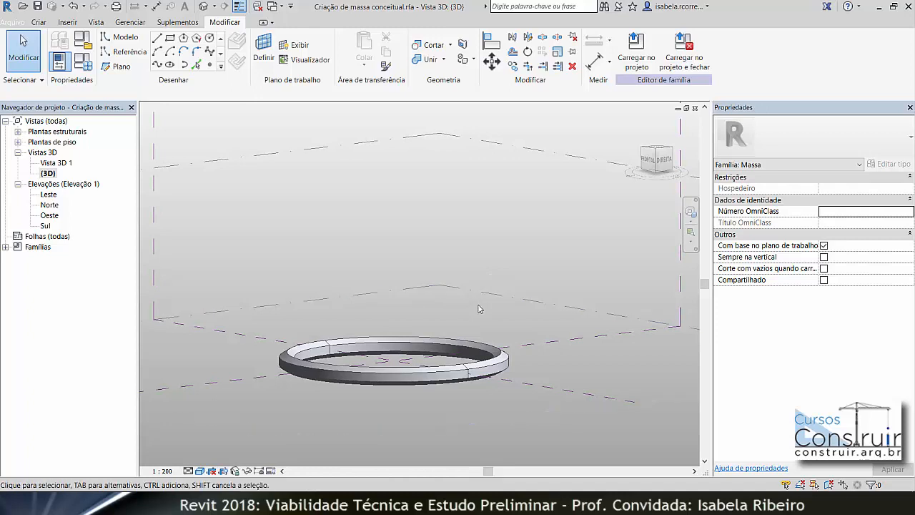
pyautogui.keyDown('shift'); pyautogui.moveTo(479, 308); pyautogui.dragTo(494, 351, button='middle'); pyautogui.keyUp('shift')
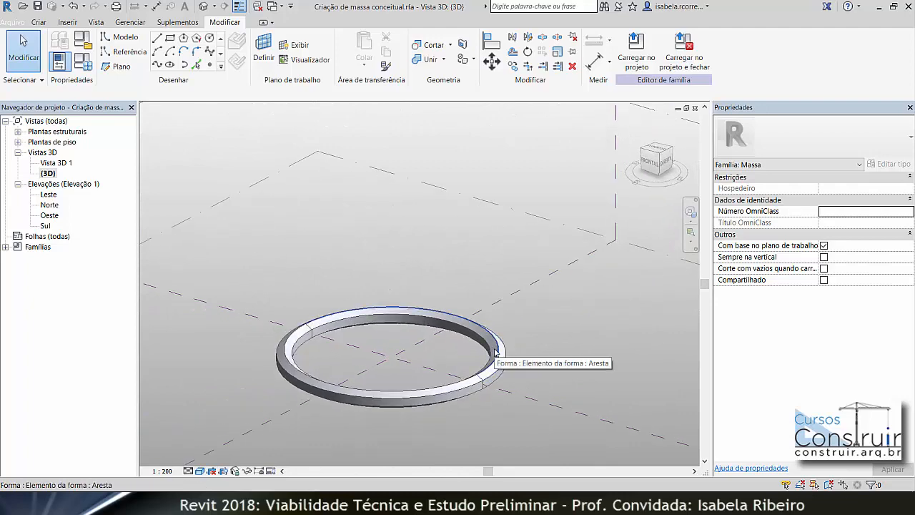
pyautogui.click(495, 352)
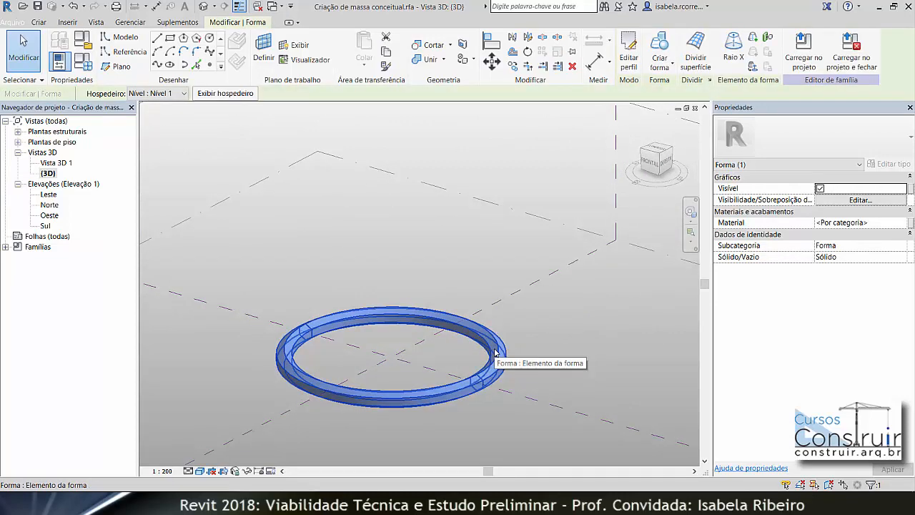
pyautogui.press('Delete')
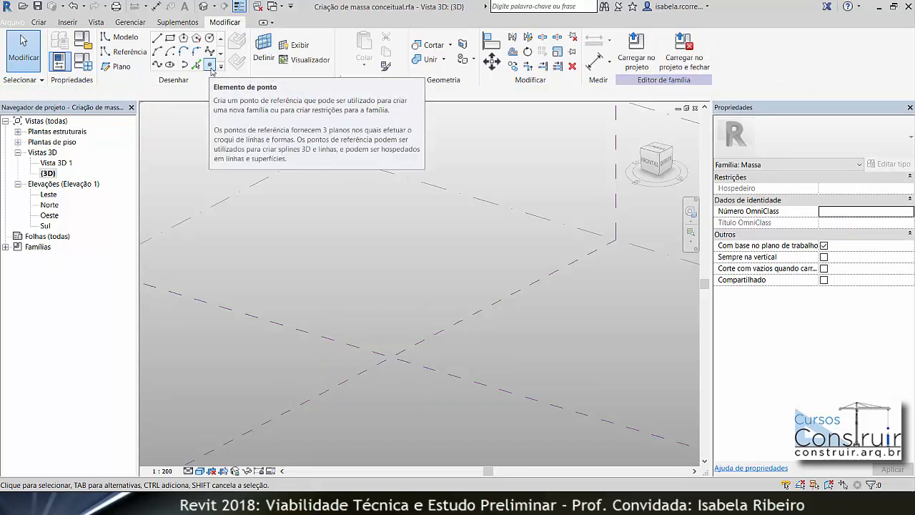
pyautogui.click(170, 37)
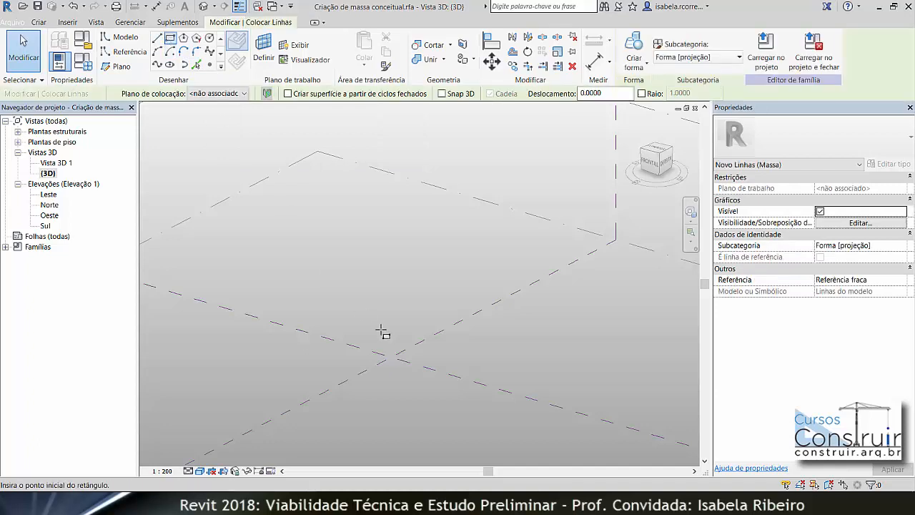
pyautogui.click(318, 306)
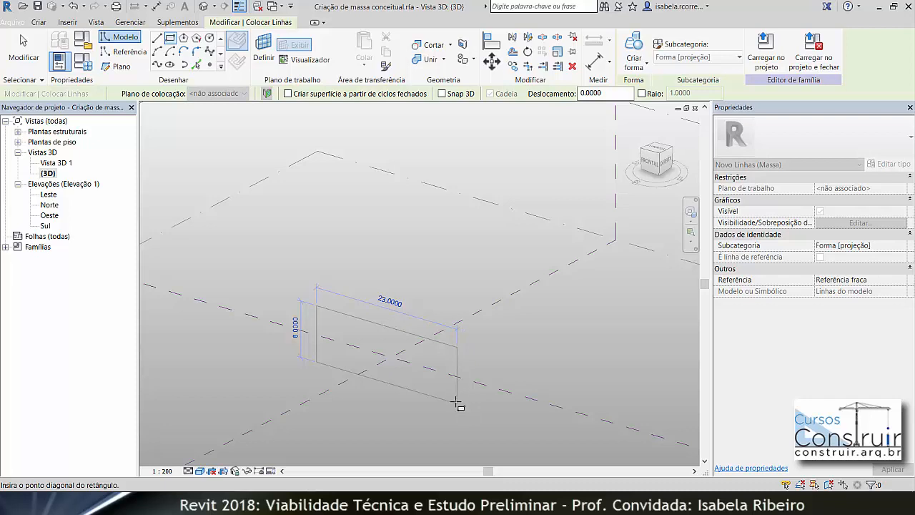
pyautogui.press('Escape')
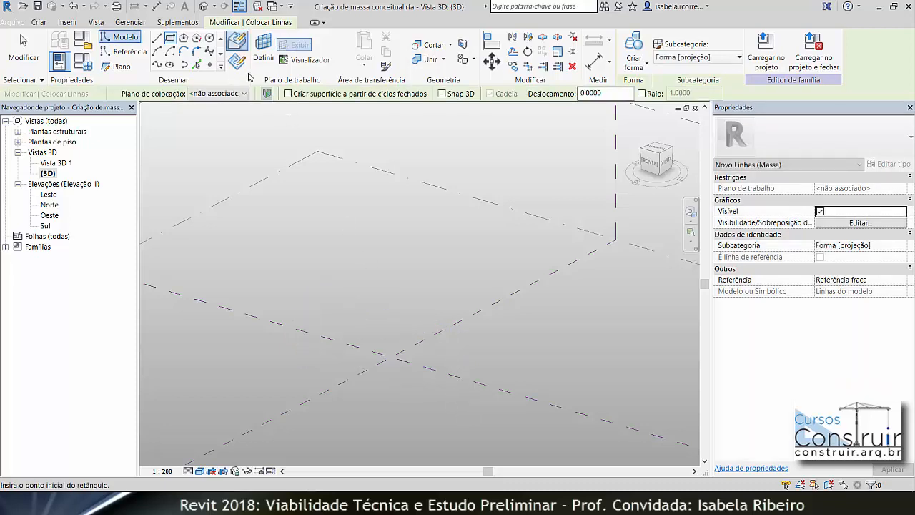
# Set Nível 1 as the work plane and draw a rectangle about 25 by 22 around the intersection of the reference planes.
pyautogui.click(264, 52)
pyautogui.click(358, 157)
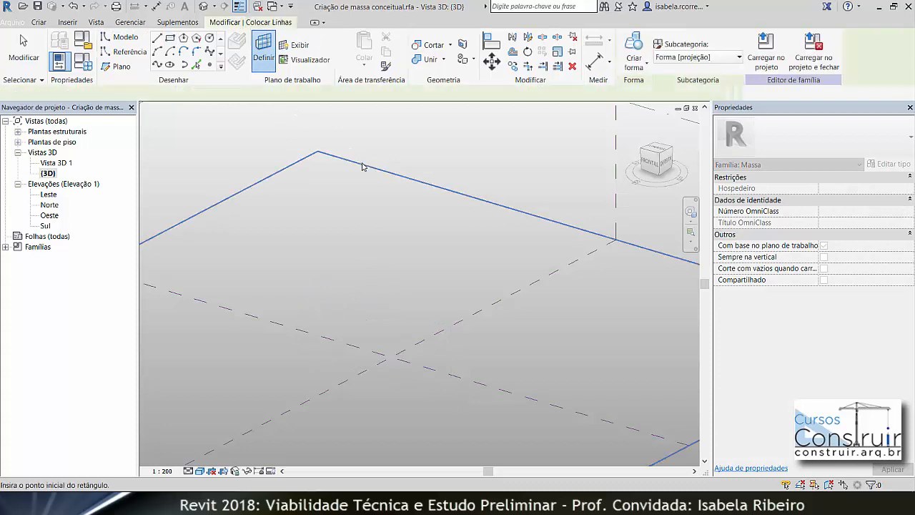
pyautogui.scroll(-3, 358, 268)
pyautogui.scroll(-1, 359, 274)
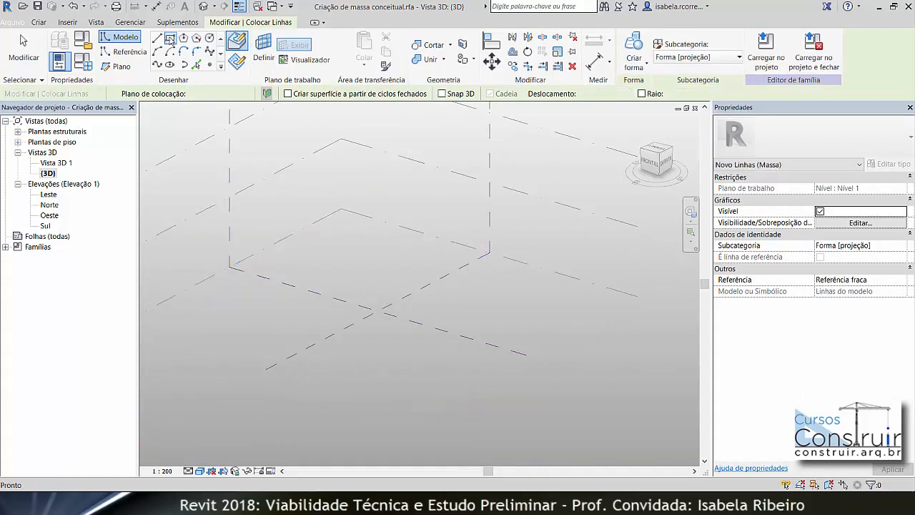
pyautogui.click(323, 308)
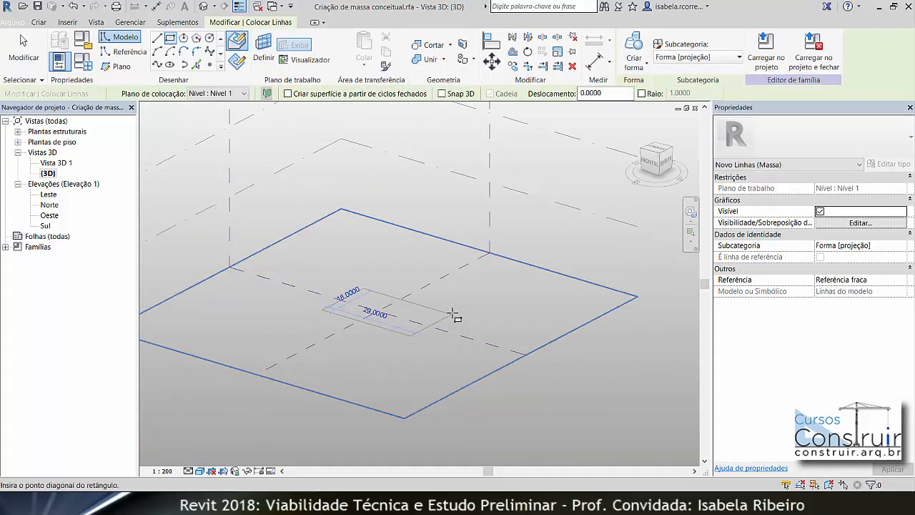
pyautogui.click(448, 307)
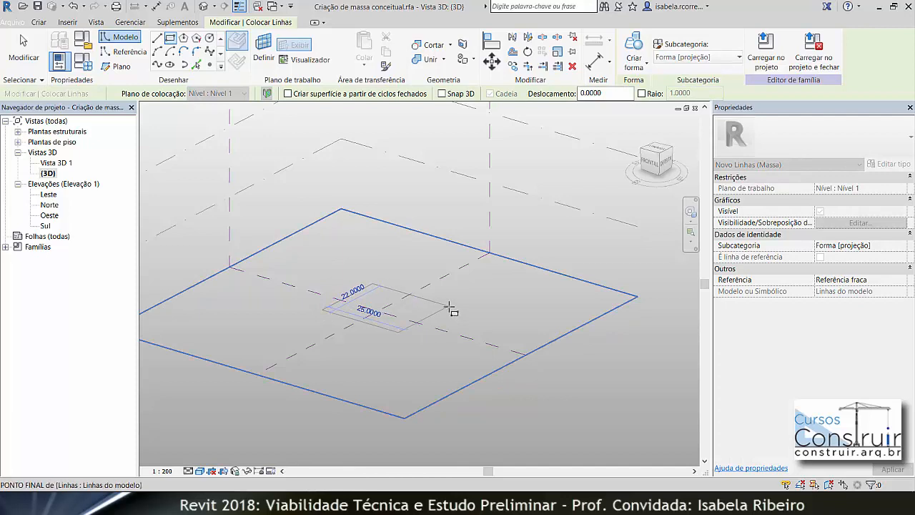
pyautogui.press('Escape')
pyautogui.press('Escape')
pyautogui.click(428, 316)
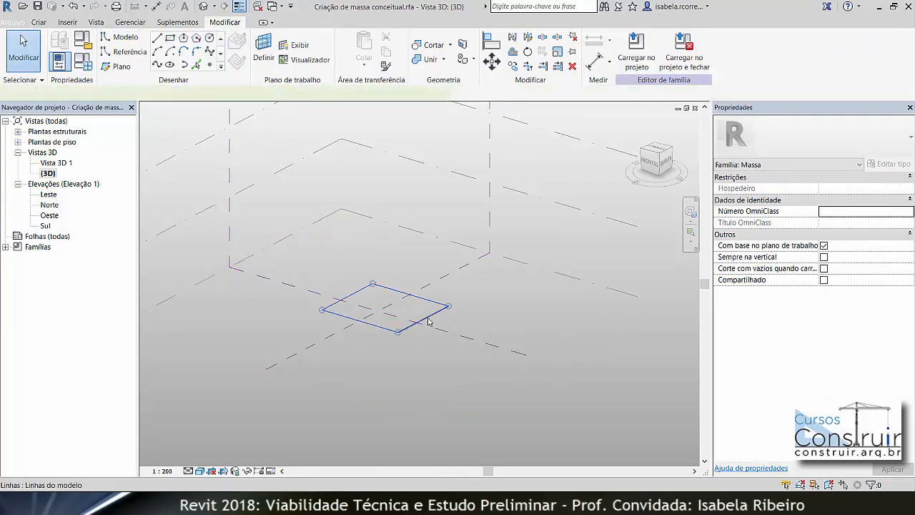
# Place a reference point on one edge of the rectangle and set the point's perpendicular plane as the work plane.
pyautogui.click(210, 65)
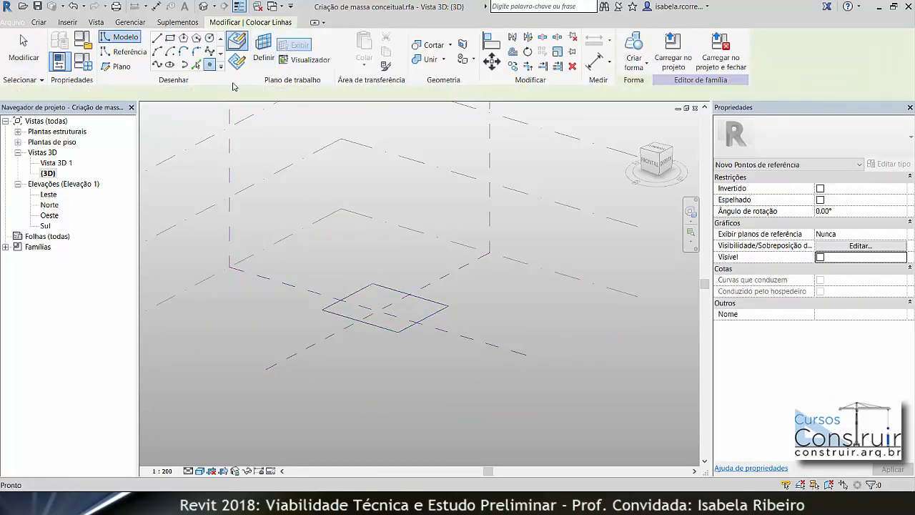
pyautogui.click(422, 320)
pyautogui.scroll(4, 432, 321)
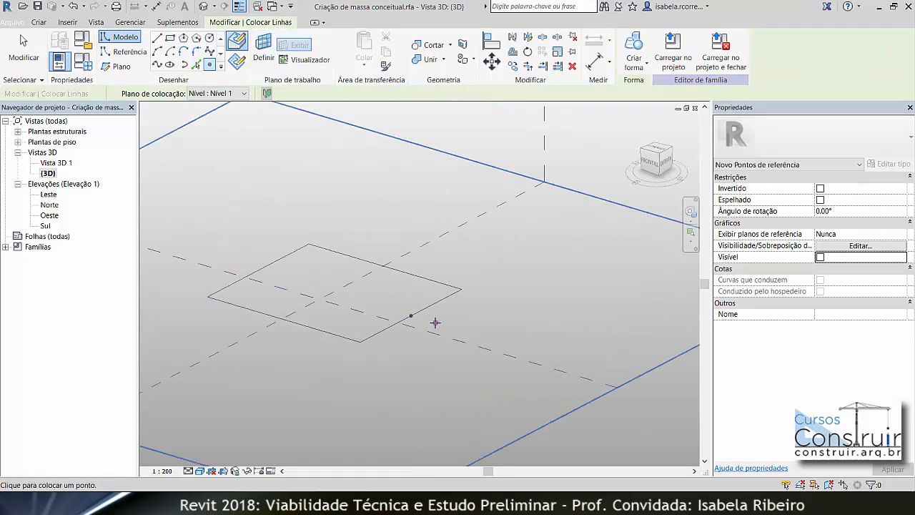
pyautogui.click(261, 54)
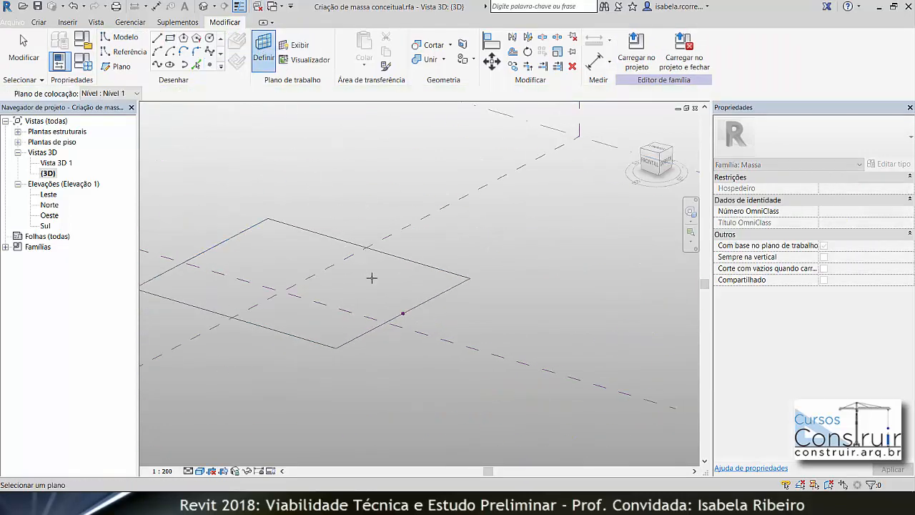
pyautogui.click(404, 314)
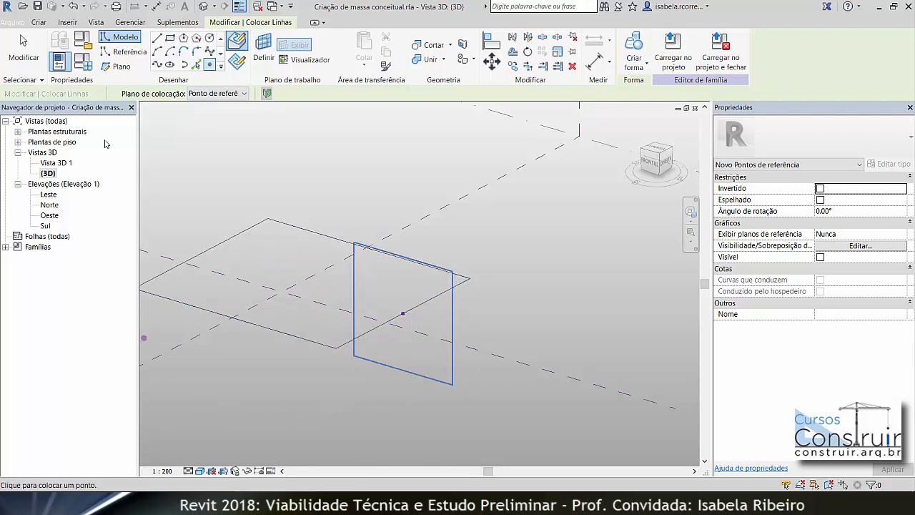
# Draw a small square profile with sides about 0.6 around the reference point on the rectangle's edge.
pyautogui.click(170, 37)
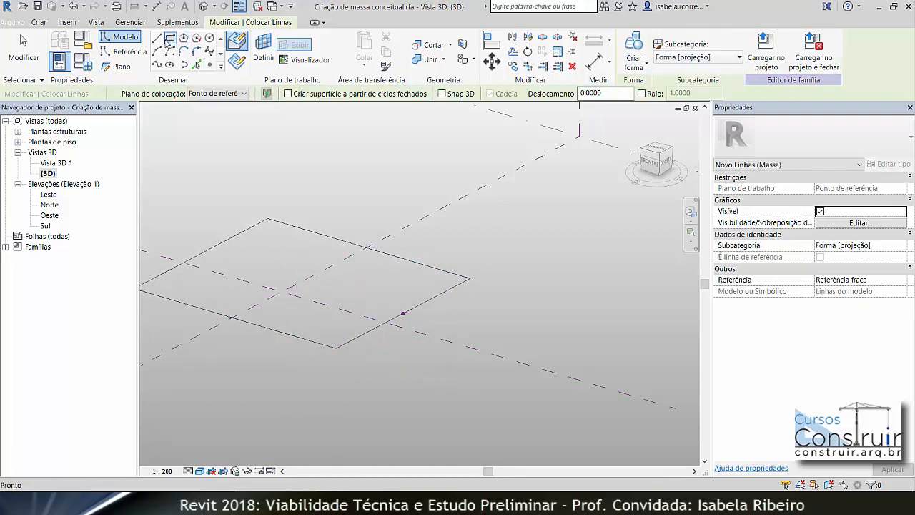
pyautogui.scroll(3, 400, 324)
pyautogui.scroll(2, 400, 324)
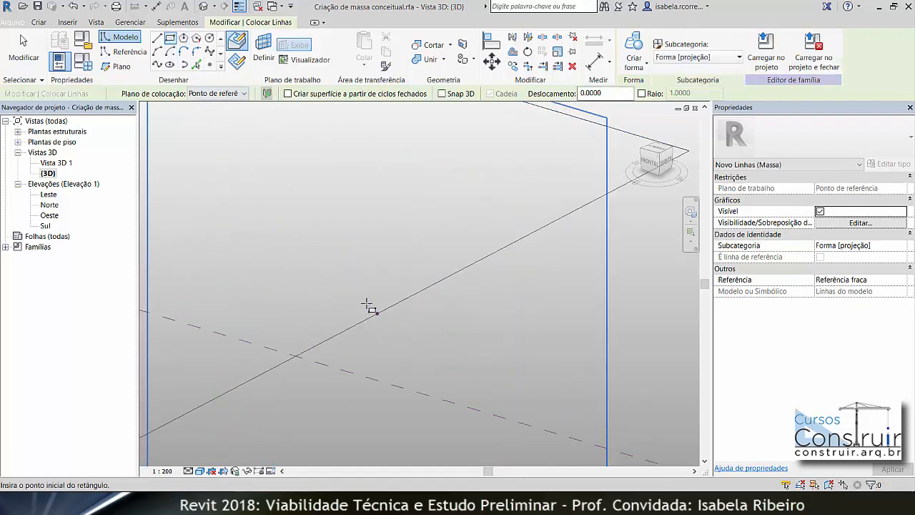
pyautogui.click(377, 313)
pyautogui.press('Escape')
pyautogui.press('Escape')
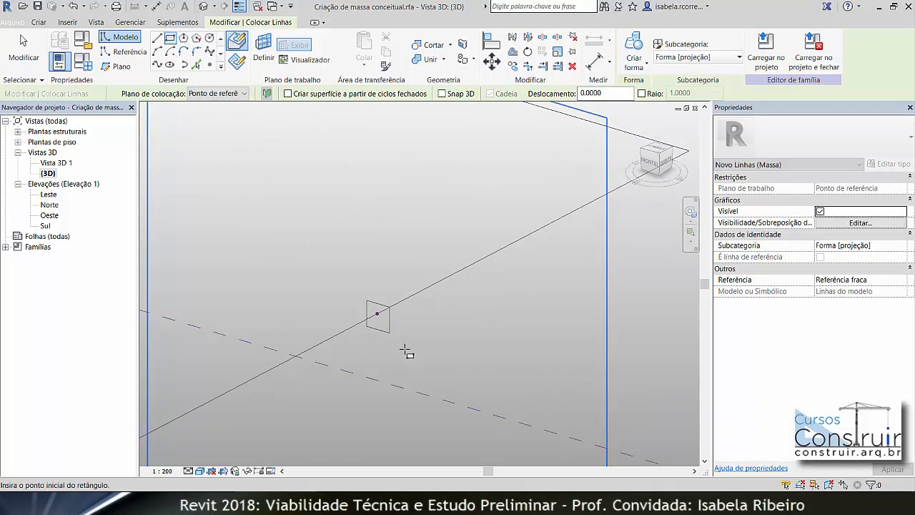
# Select the square profile chain together with the rectangle chain and create a solid form swept along the rectangular path.
pyautogui.press('Tab')
pyautogui.click(388, 332)
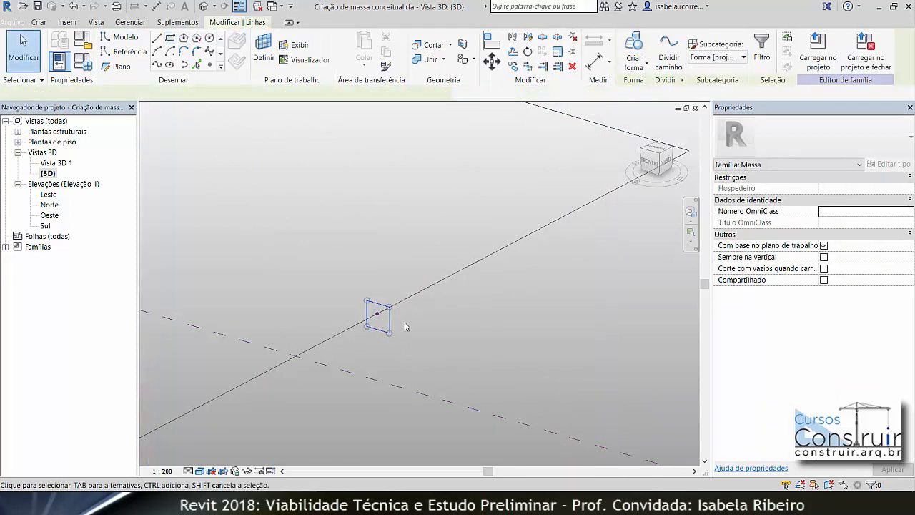
pyautogui.scroll(-2, 419, 317)
pyautogui.moveTo(460, 332); pyautogui.dragTo(445, 337, button='middle')
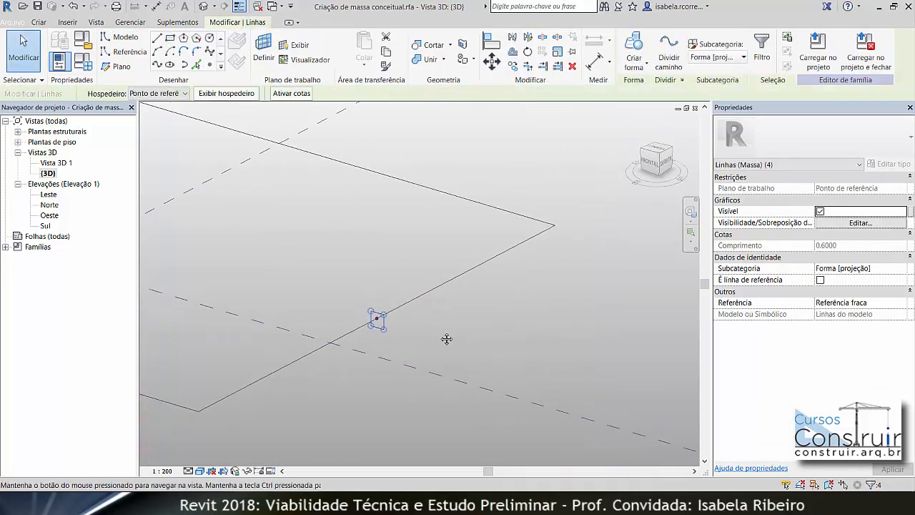
pyautogui.press('Tab')
pyautogui.keyDown('ctrl'); pyautogui.click(433, 290); pyautogui.keyUp('ctrl')
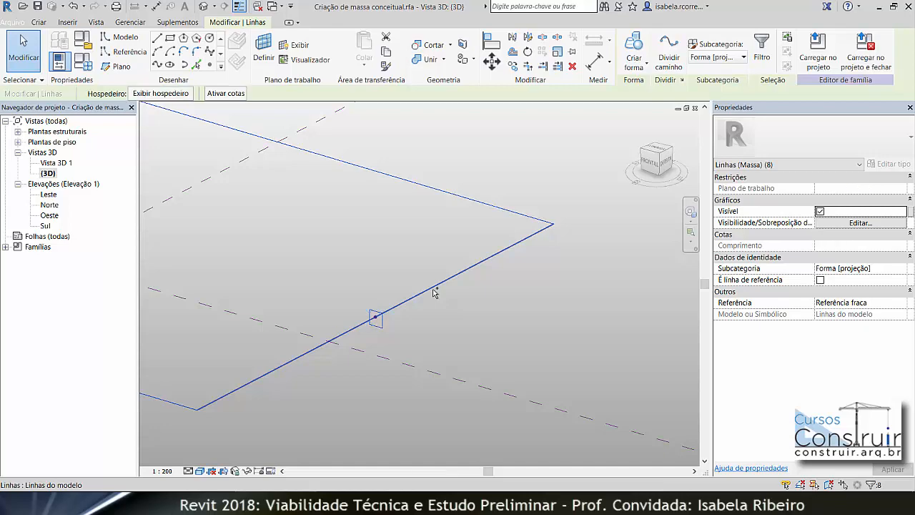
pyautogui.click(633, 44)
# Examine the corners and overall shape of the swept rectangular frame.
pyautogui.scroll(-3, 593, 276)
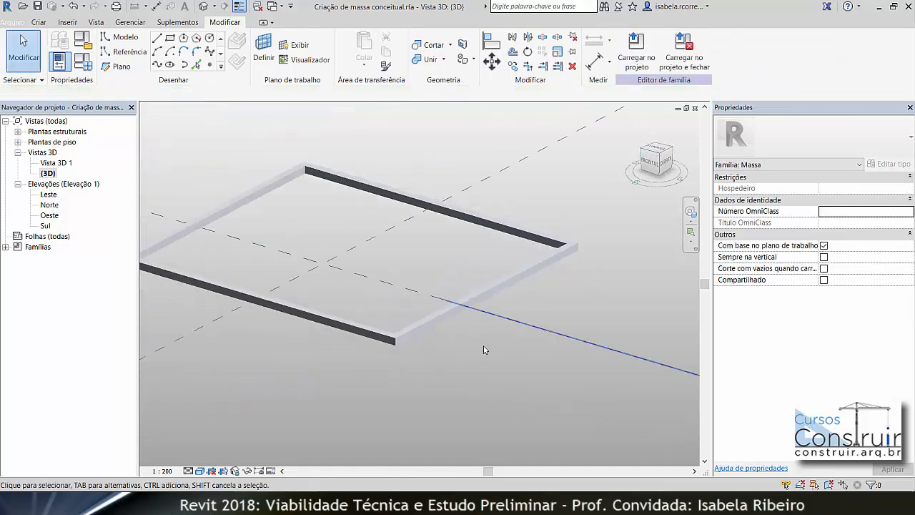
pyautogui.moveTo(299, 360); pyautogui.dragTo(475, 383, button='middle')
pyautogui.scroll(5, 308, 283)
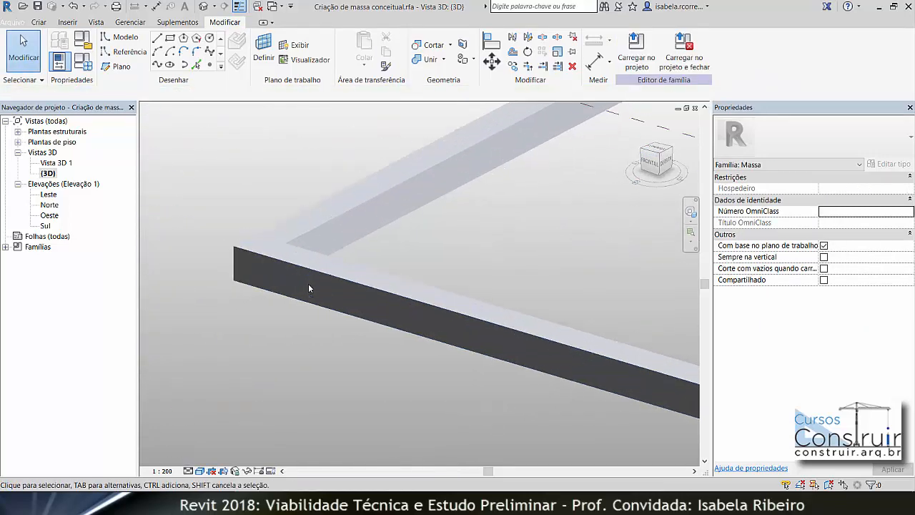
pyautogui.scroll(-5, 308, 283)
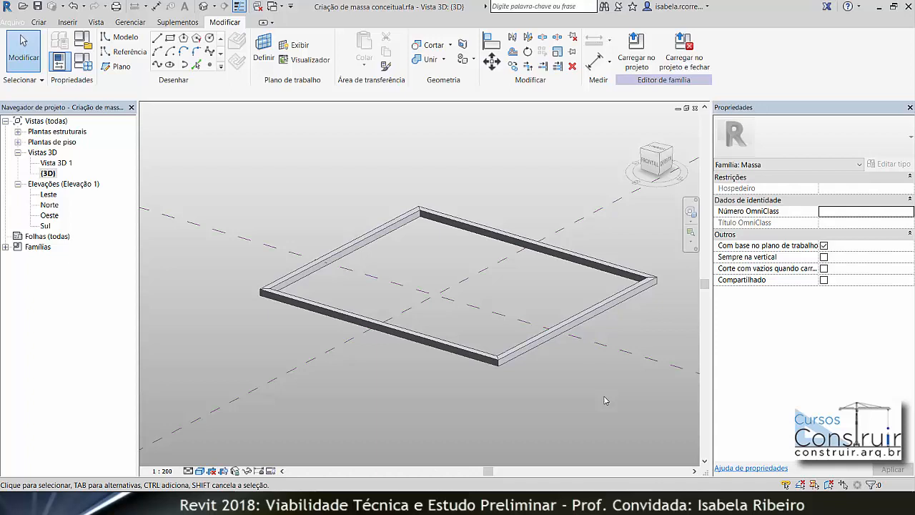
pyautogui.moveTo(603, 403); pyautogui.dragTo(571, 406, button='middle')
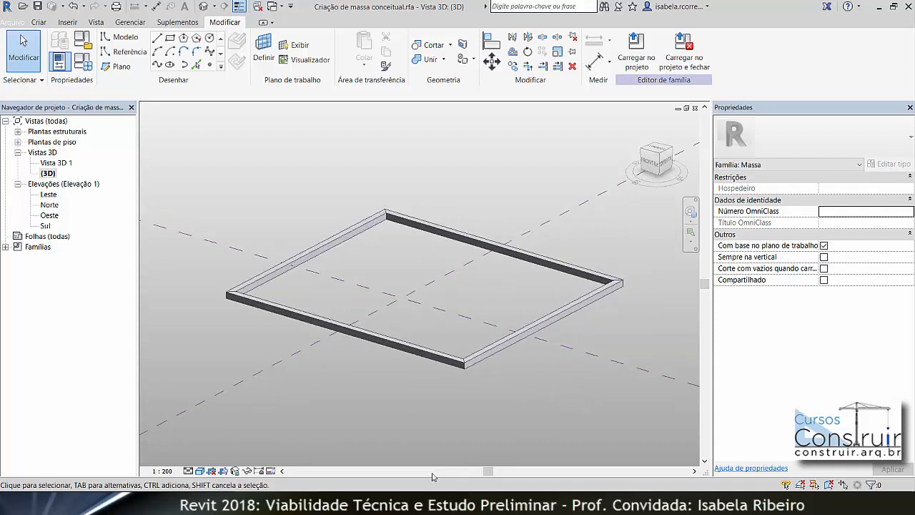
pyautogui.middleClick(486, 400)
pyautogui.middleClick(486, 400)
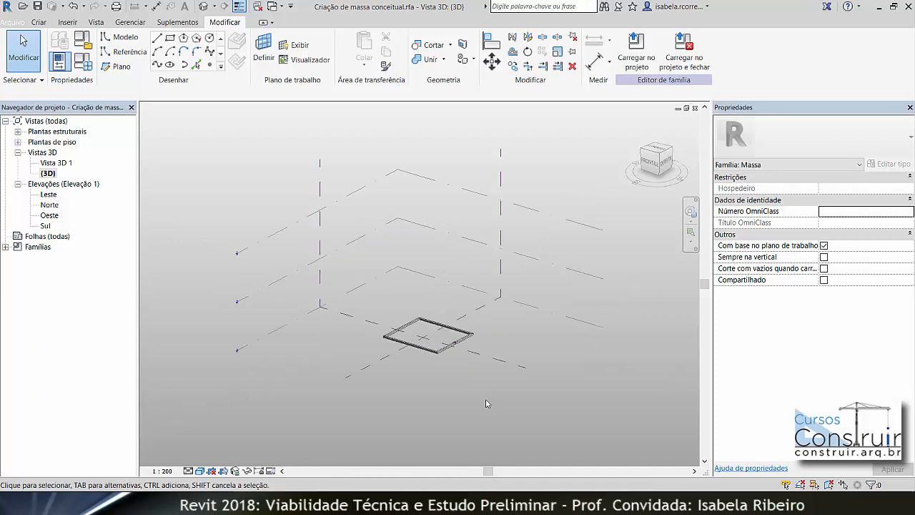
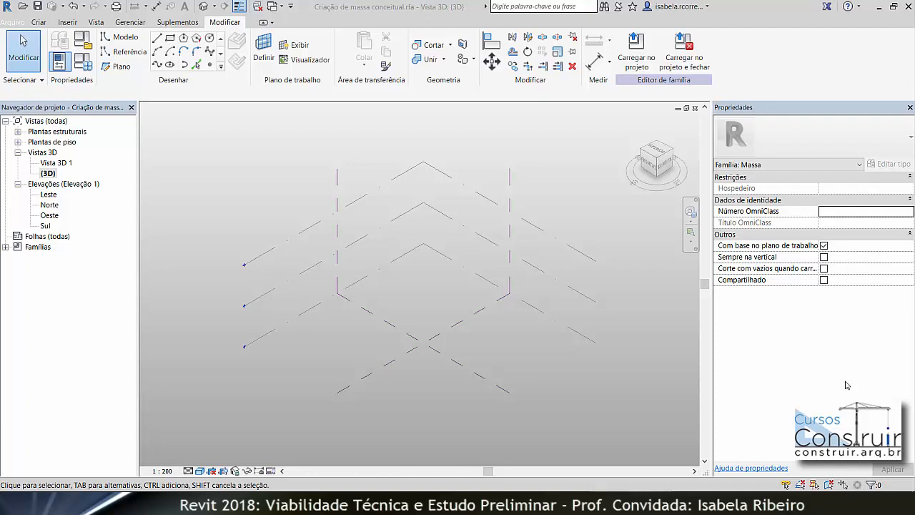
# Set Nível 1 as the work plane and draw a wavy spline through five points across the level.
pyautogui.click(262, 50)
pyautogui.click(374, 270)
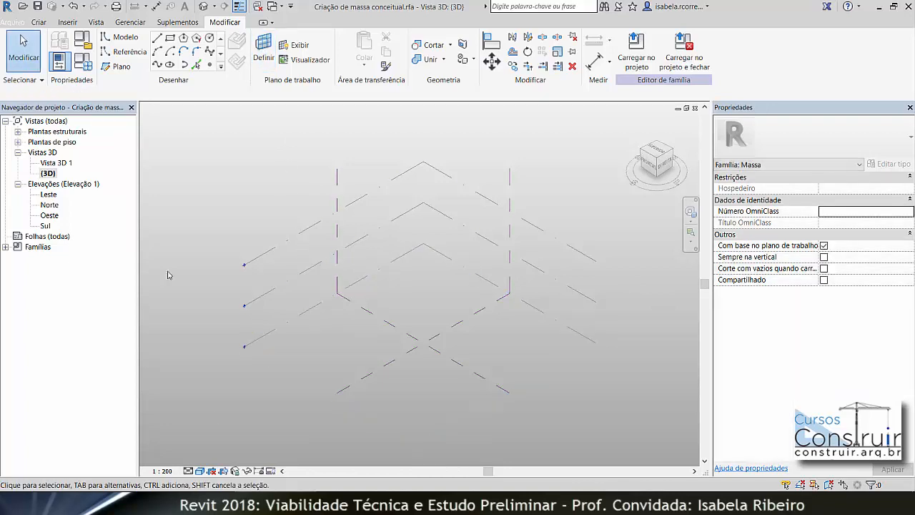
pyautogui.click(156, 64)
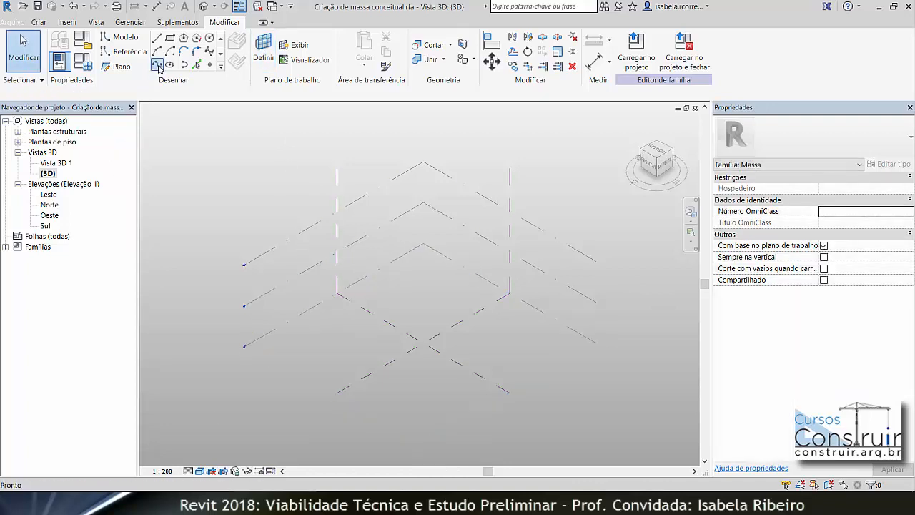
pyautogui.click(274, 357)
pyautogui.click(337, 316)
pyautogui.click(408, 396)
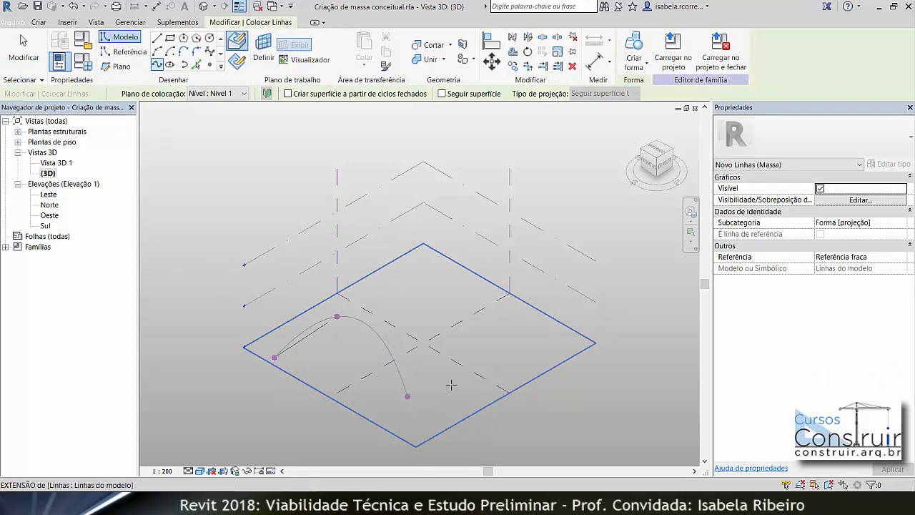
pyautogui.click(486, 357)
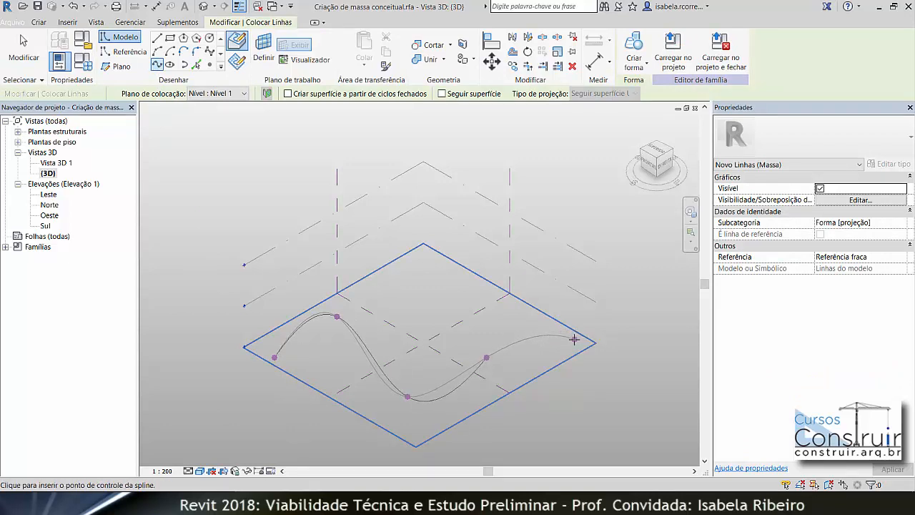
pyautogui.click(574, 338)
pyautogui.press('Escape')
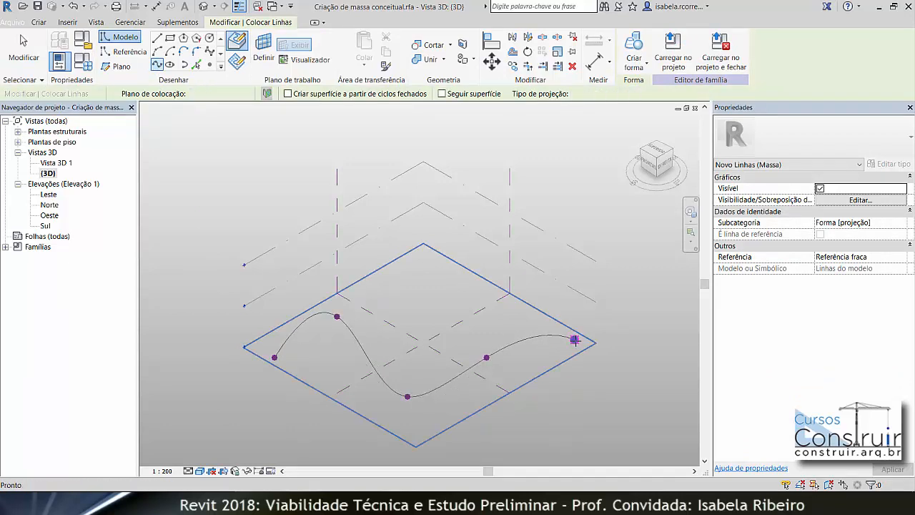
pyautogui.press('Escape')
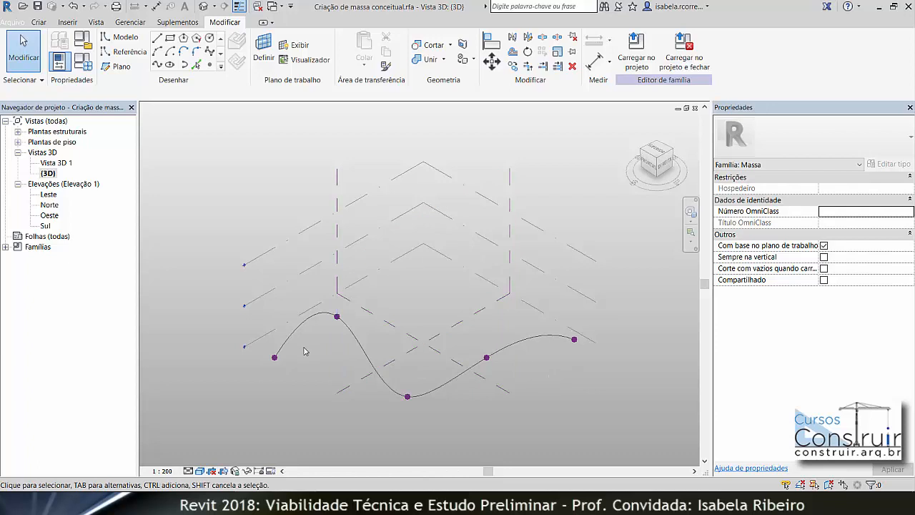
# Set the work plane on the spline's first point and draw a circle of radius 2 centred on it.
pyautogui.scroll(1, 303, 350)
pyautogui.moveTo(303, 350); pyautogui.dragTo(342, 322, button='middle')
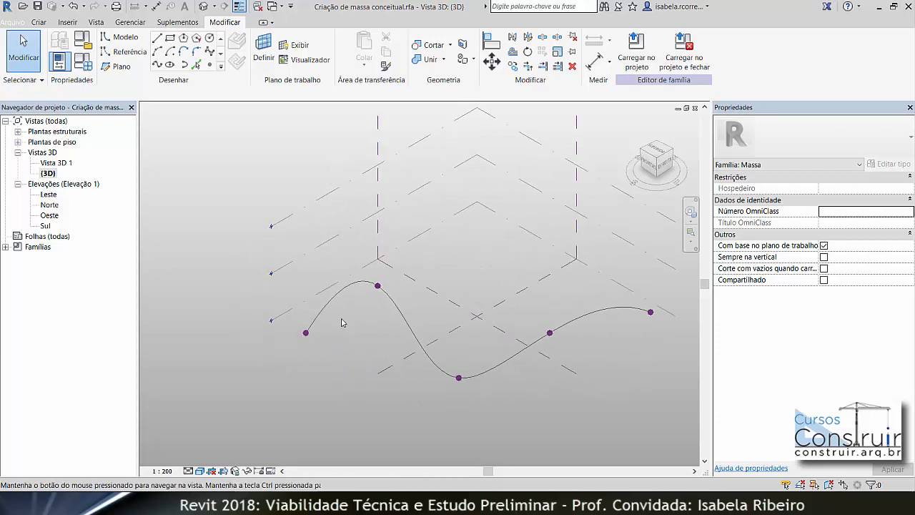
pyautogui.click(264, 49)
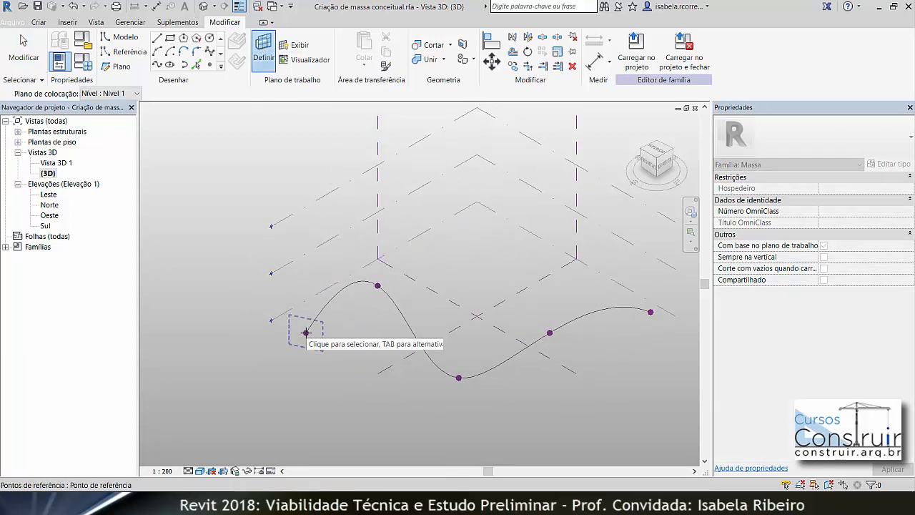
pyautogui.click(306, 333)
pyautogui.click(210, 39)
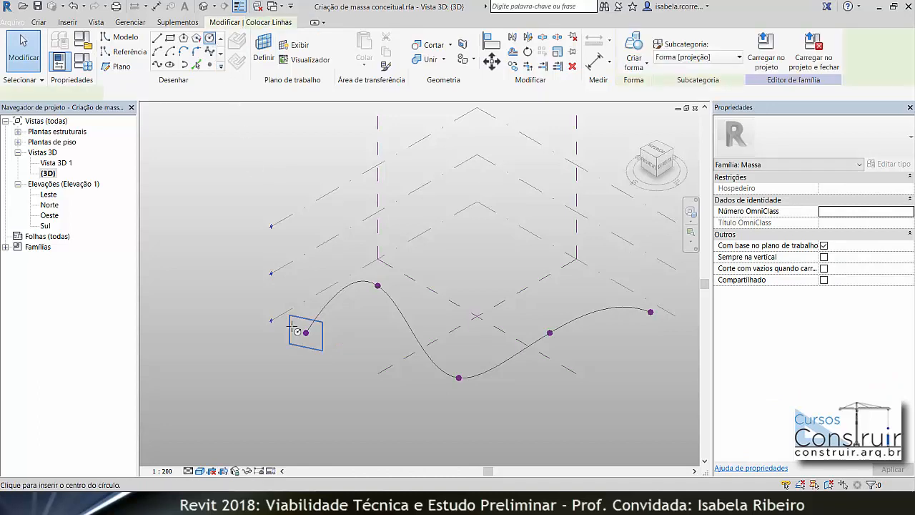
pyautogui.scroll(3, 303, 327)
pyautogui.click(323, 313)
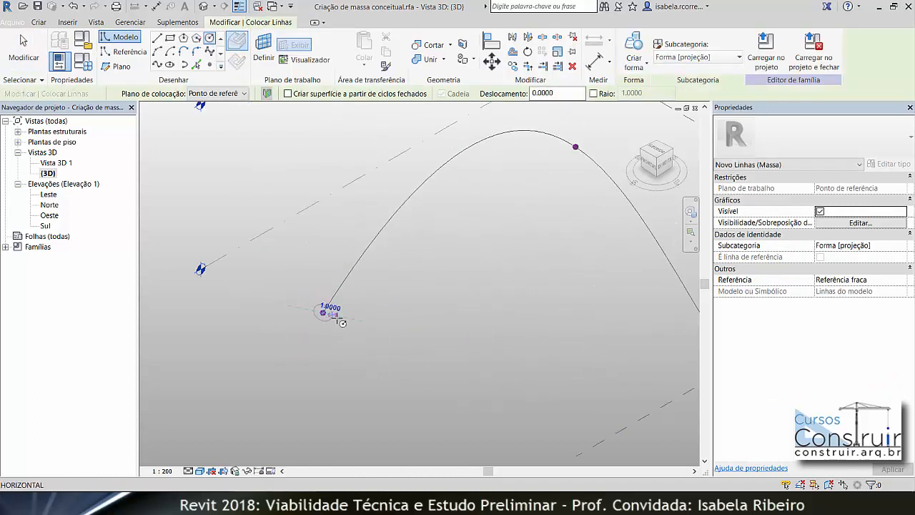
pyautogui.click(343, 316)
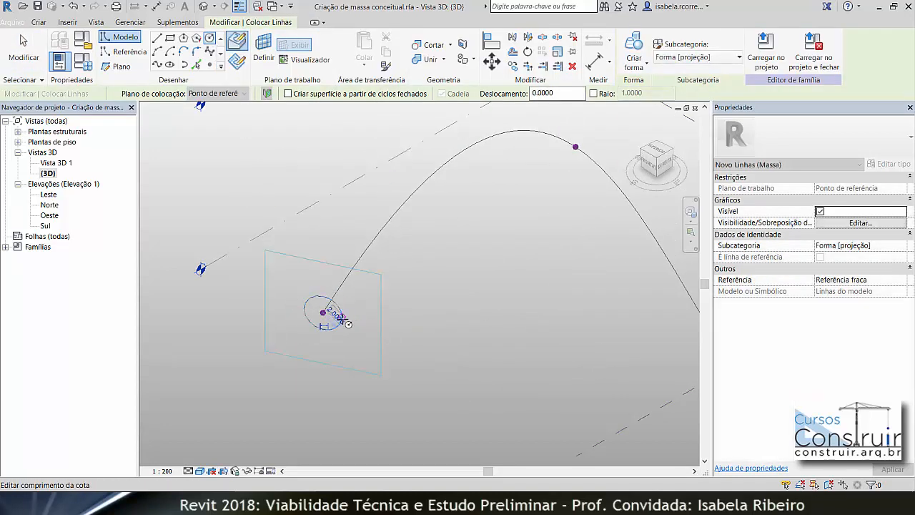
# Set the work plane on the spline's second point and draw a six-sided inscribed polygon centred on it.
pyautogui.scroll(-2, 281, 279)
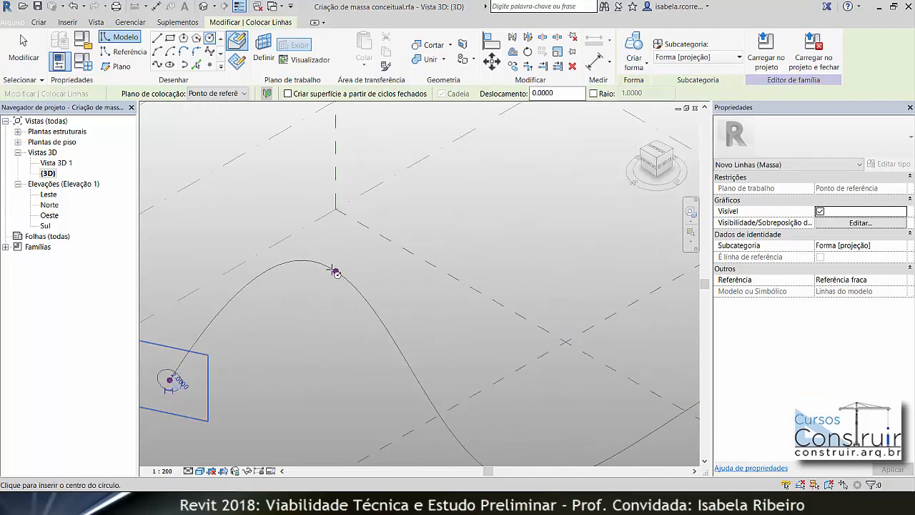
pyautogui.click(264, 50)
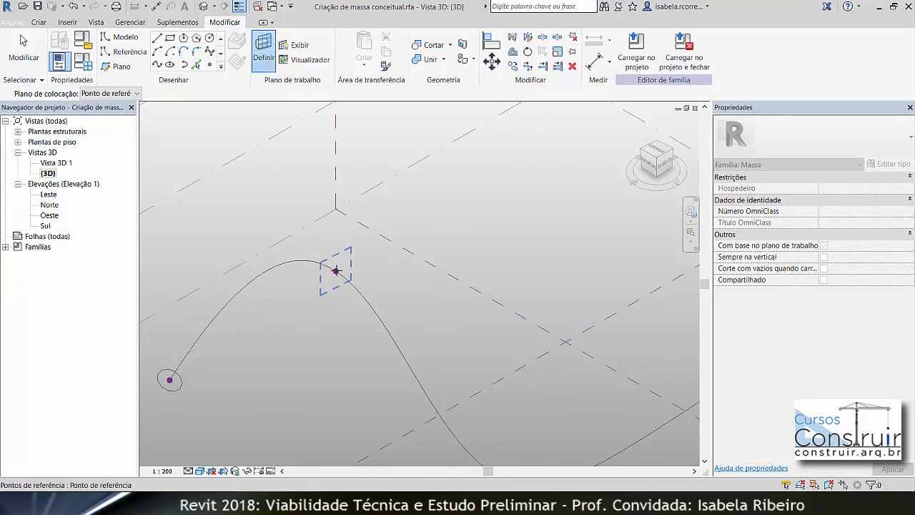
pyautogui.click(336, 271)
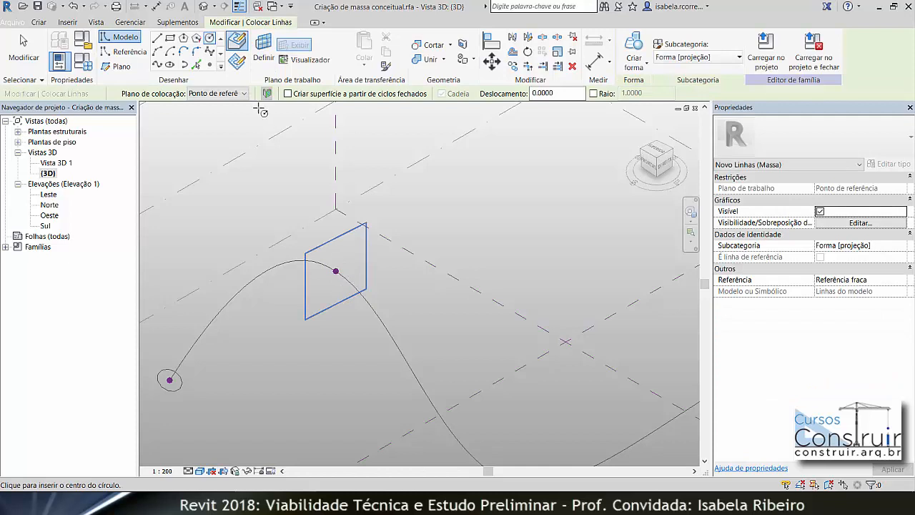
pyautogui.click(185, 40)
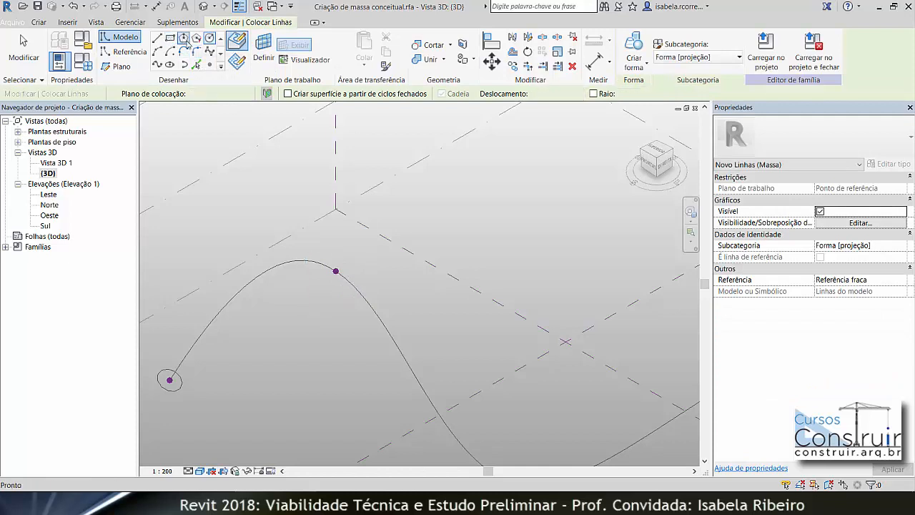
pyautogui.scroll(2, 327, 259)
pyautogui.click(340, 277)
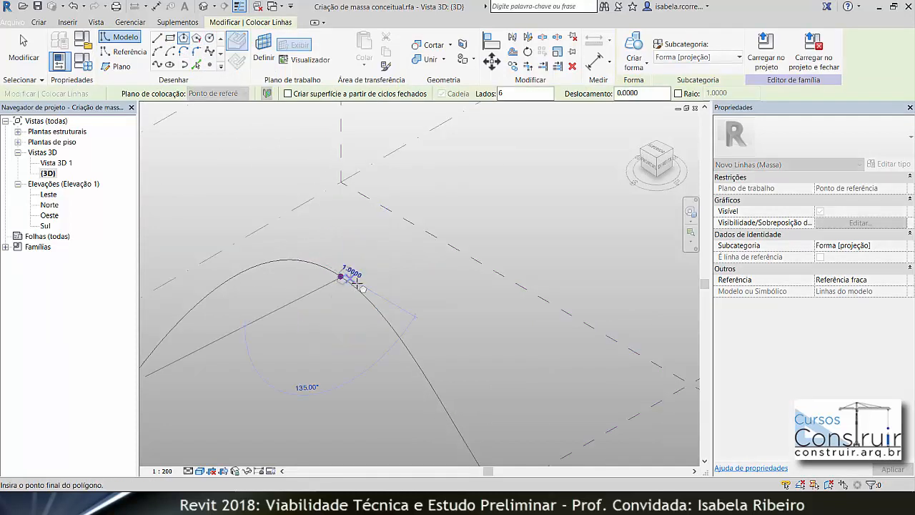
pyautogui.press('Escape')
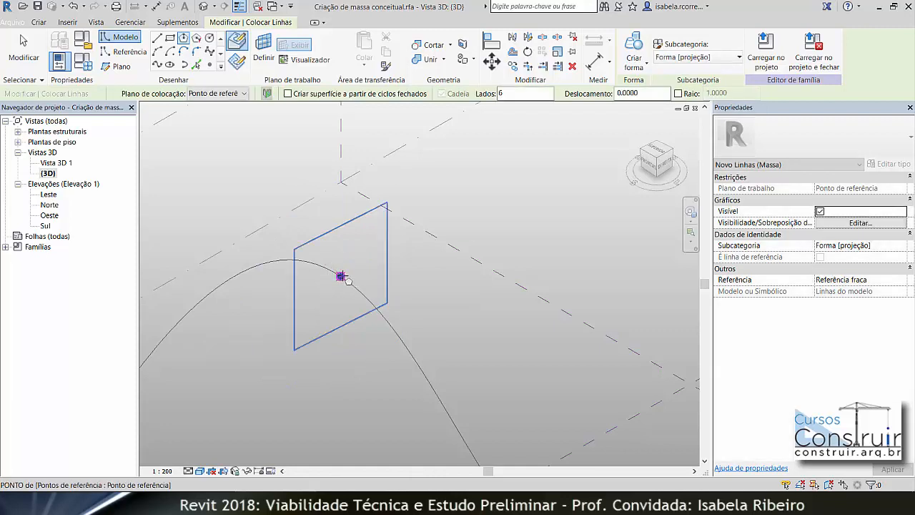
pyautogui.click(341, 276)
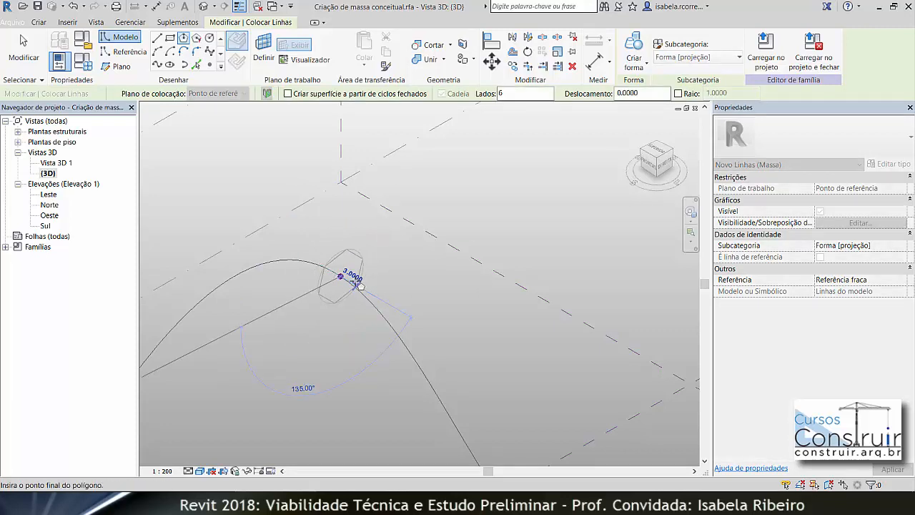
pyautogui.click(350, 280)
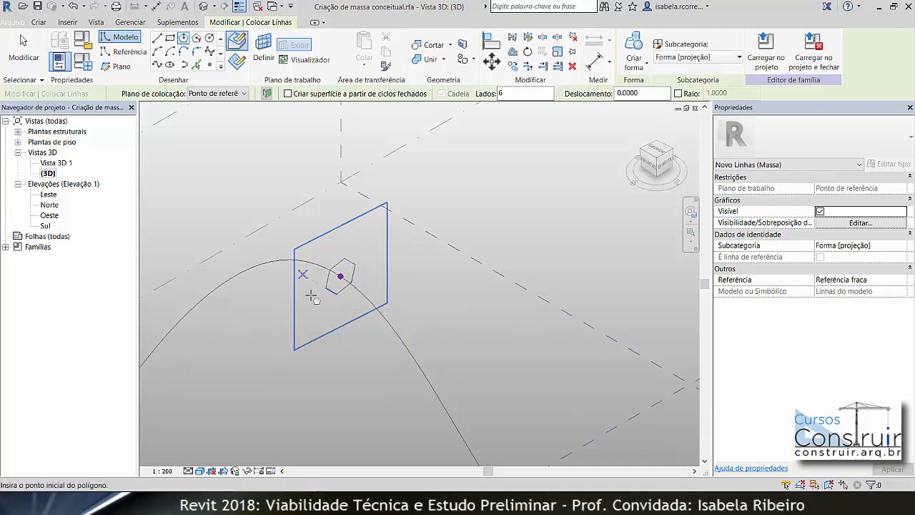
# Set the work plane on the spline's third point and draw a circle of radius 2 centred on it.
pyautogui.press('Escape')
pyautogui.press('Escape')
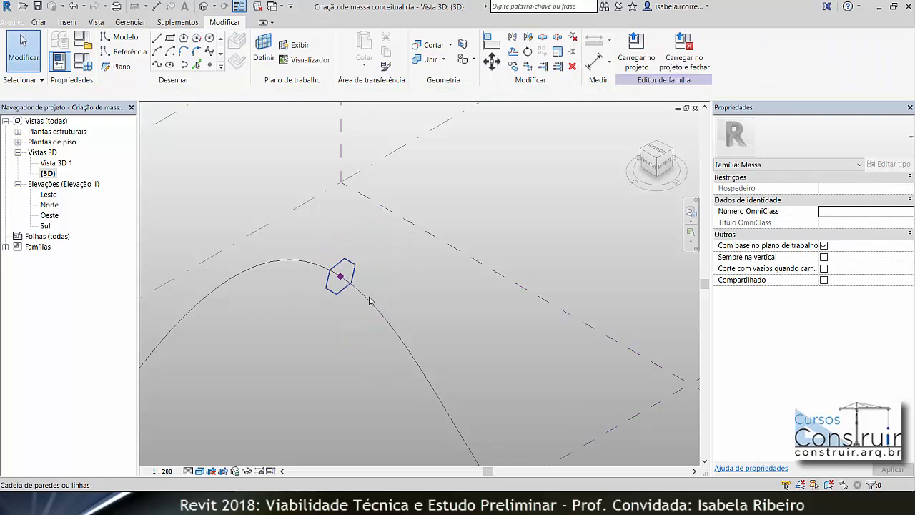
pyautogui.scroll(-2, 372, 306)
pyautogui.moveTo(397, 321); pyautogui.dragTo(376, 251, button='middle')
pyautogui.moveTo(461, 320); pyautogui.dragTo(441, 299, button='middle')
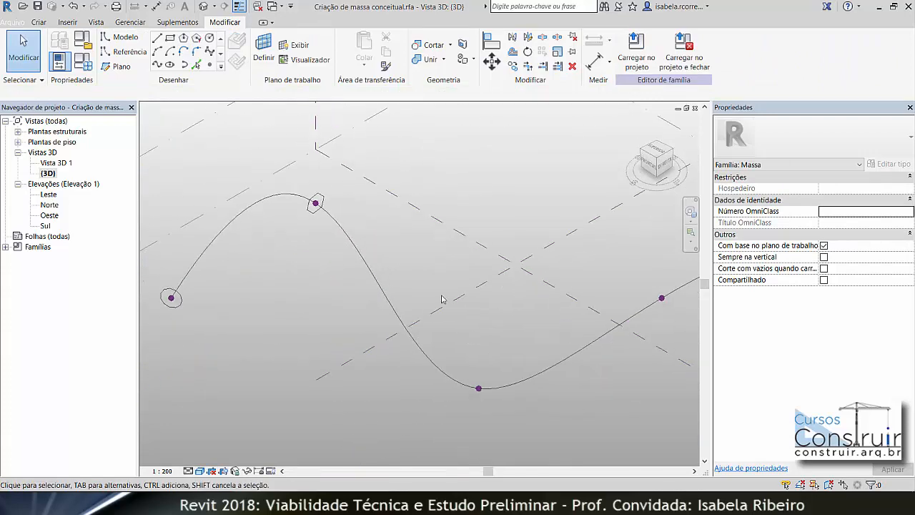
pyautogui.click(210, 37)
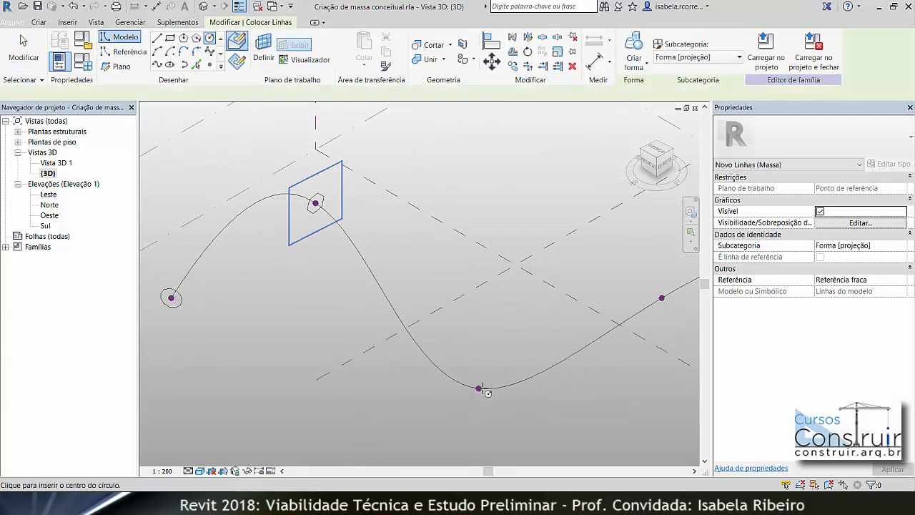
pyautogui.press('Escape')
pyautogui.press('Escape')
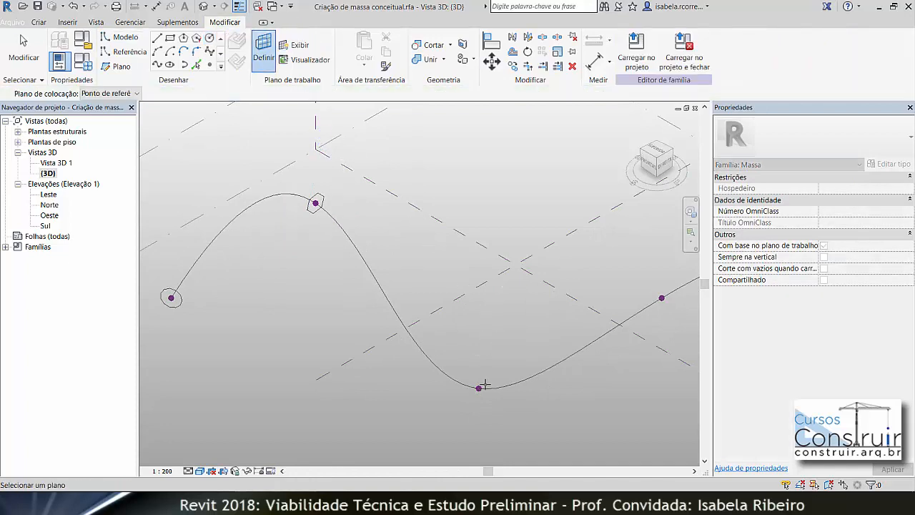
pyautogui.click(478, 387)
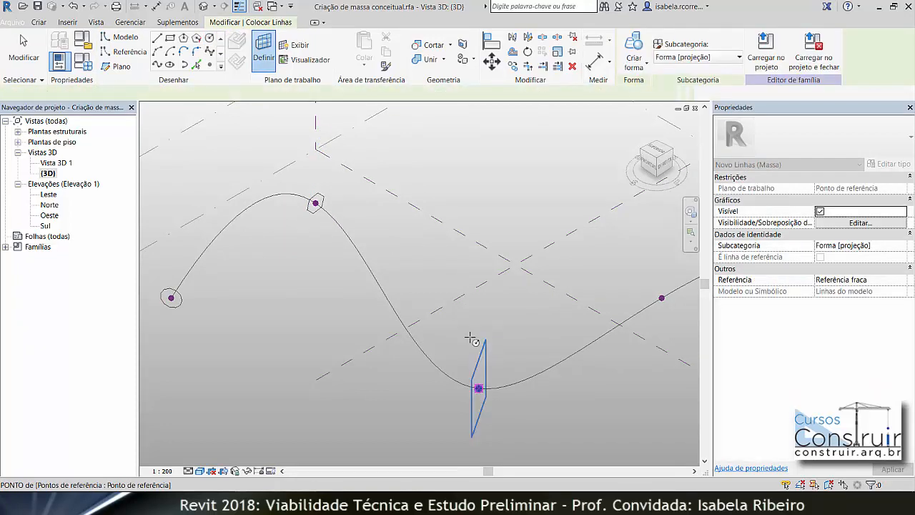
pyautogui.click(485, 393)
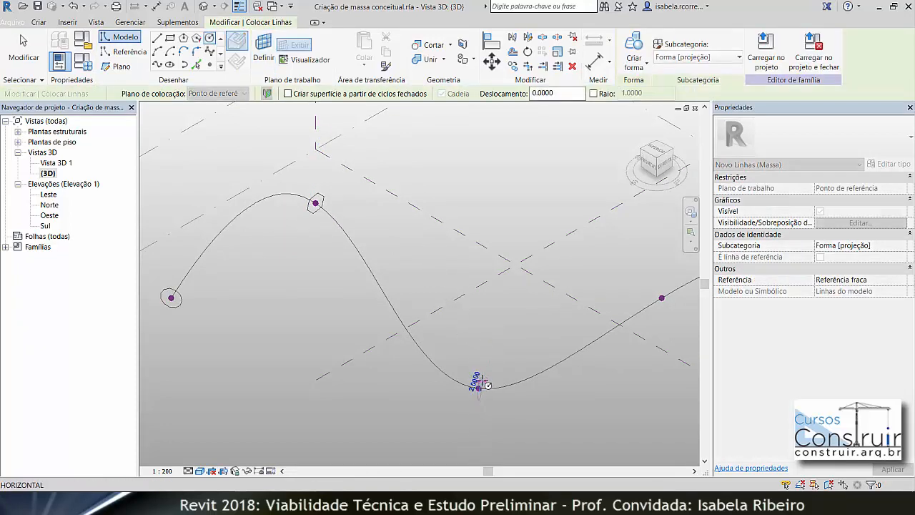
pyautogui.scroll(1, 487, 386)
pyautogui.press('Escape')
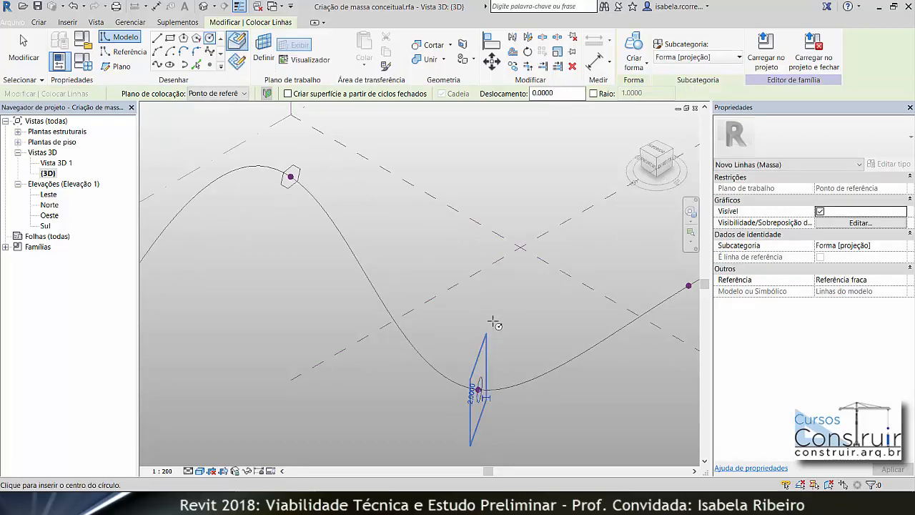
# Set the work plane on the spline's fourth point and draw a six-sided polygon of radius about 3 centred on it.
pyautogui.click(265, 48)
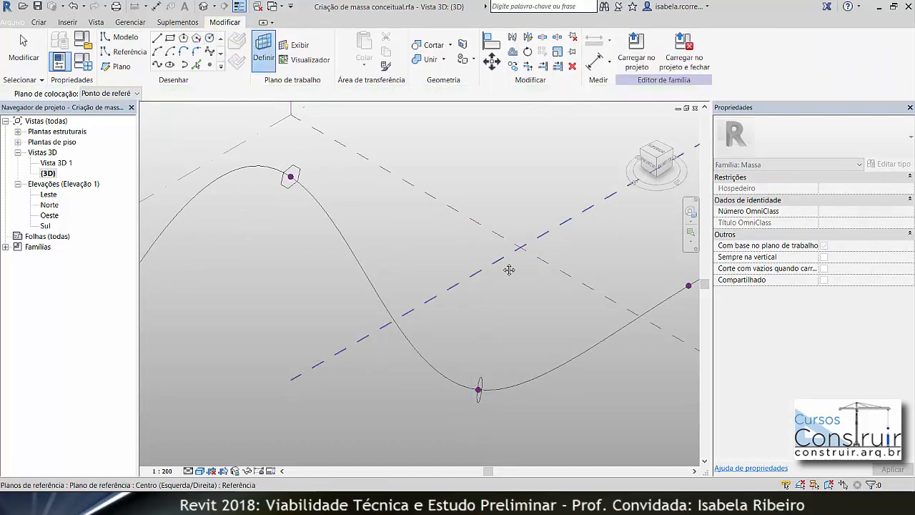
pyautogui.moveTo(508, 268); pyautogui.dragTo(404, 285, button='middle')
pyautogui.click(586, 302)
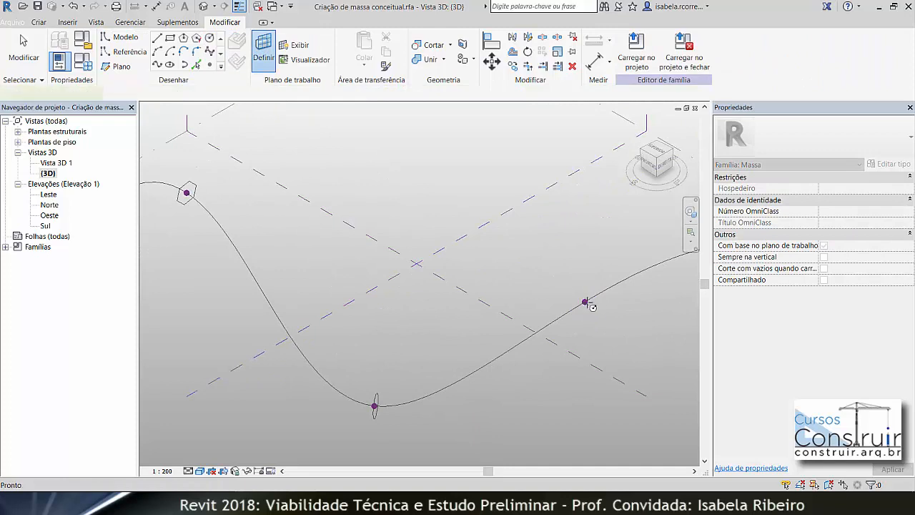
pyautogui.click(184, 38)
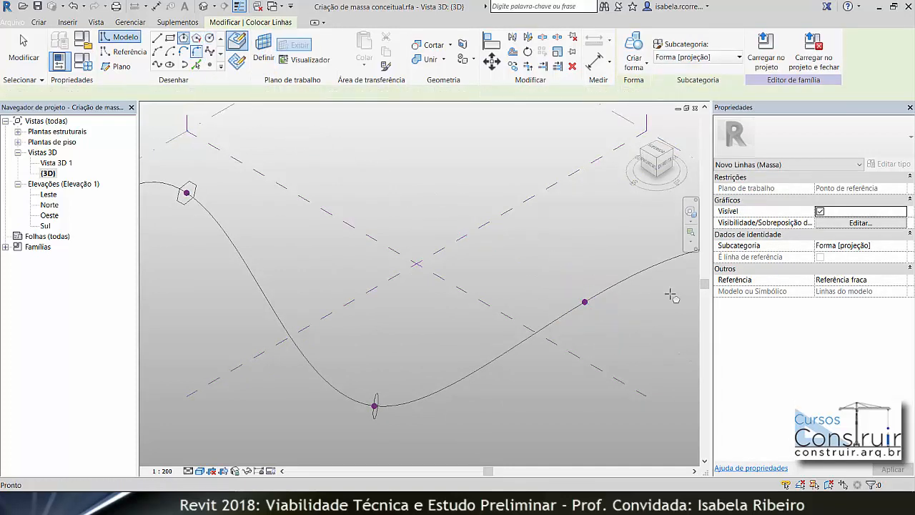
pyautogui.click(585, 303)
pyautogui.click(591, 306)
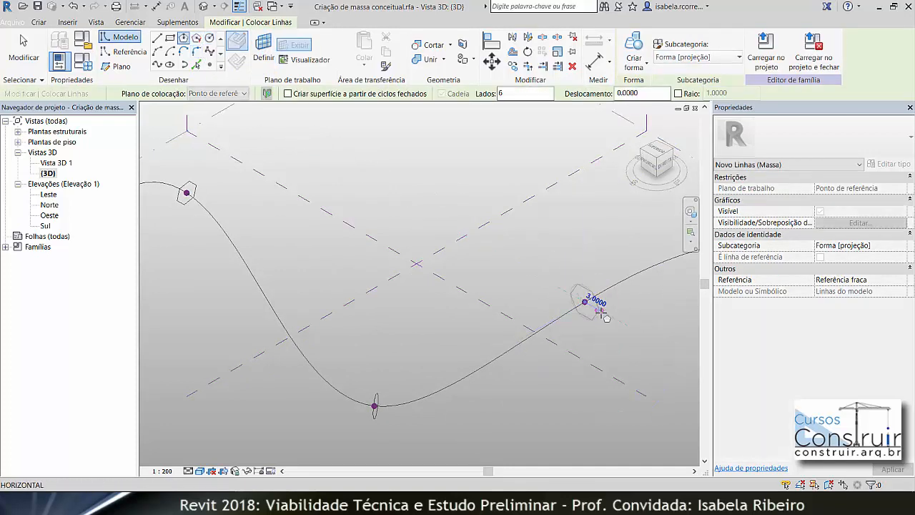
pyautogui.keyDown('shift'); pyautogui.moveTo(616, 321); pyautogui.dragTo(453, 263, button='middle'); pyautogui.keyUp('shift')
# Set the work plane on the spline's fifth and last point and draw a small circle centred on it.
pyautogui.click(209, 38)
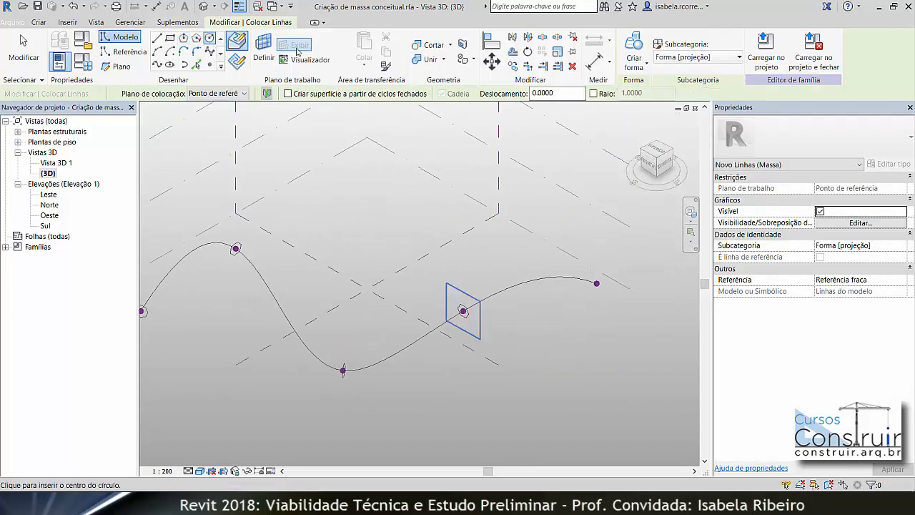
pyautogui.click(263, 49)
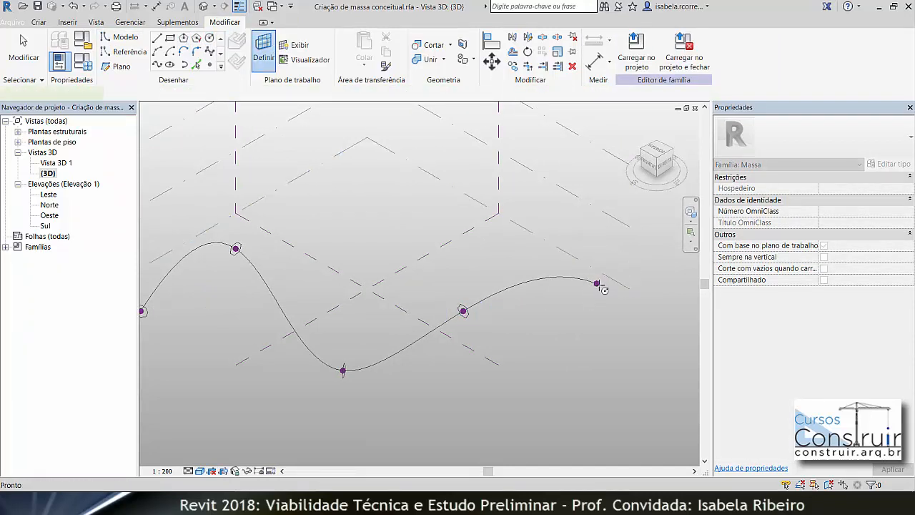
pyautogui.click(602, 288)
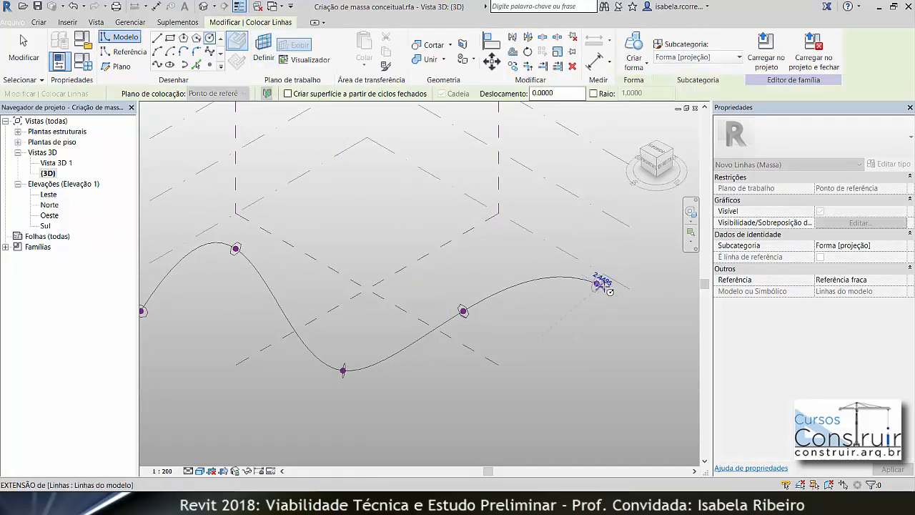
pyautogui.scroll(4, 603, 288)
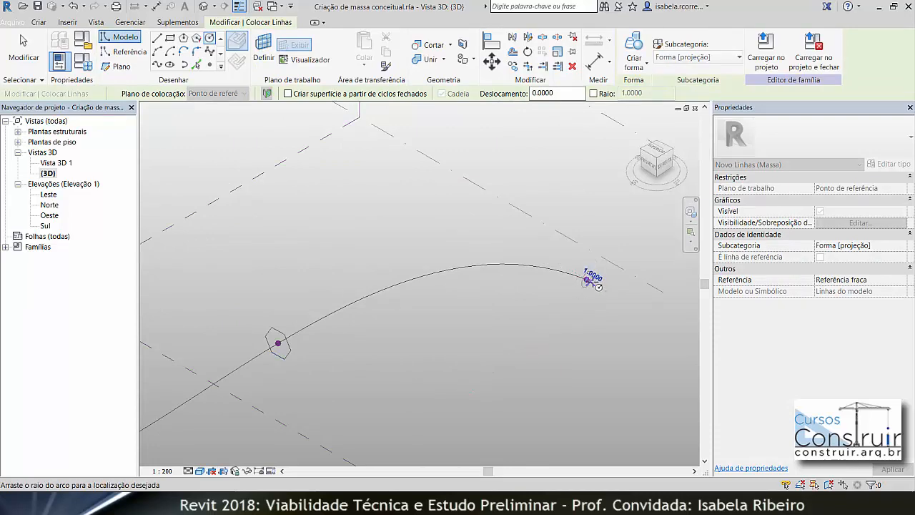
pyautogui.click(596, 284)
pyautogui.press('Escape')
# Select the spline with all five circle and polygon profiles and create a solid form from them.
pyautogui.scroll(-5, 604, 305)
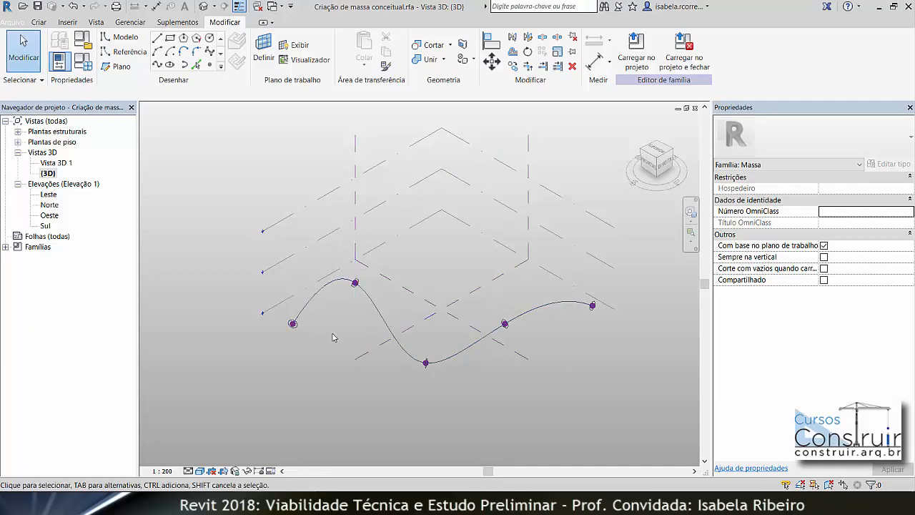
pyautogui.scroll(4, 296, 333)
pyautogui.click(271, 305)
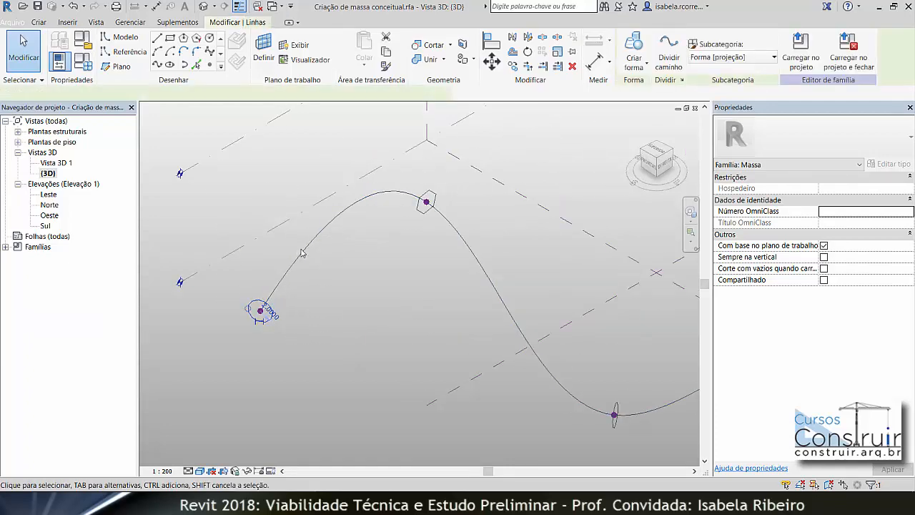
pyautogui.keyDown('ctrl'); pyautogui.click(307, 252); pyautogui.keyUp('ctrl')
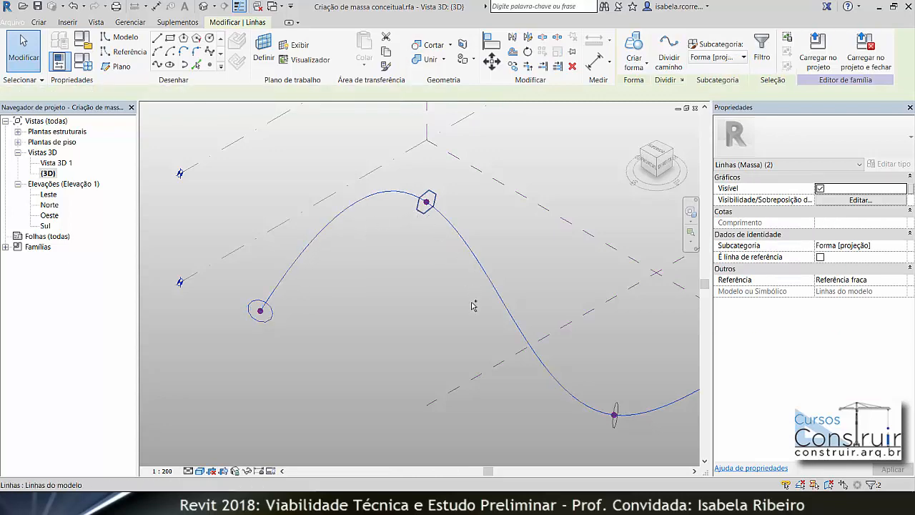
pyautogui.moveTo(472, 306); pyautogui.dragTo(347, 239, button='middle')
pyautogui.keyDown('ctrl'); pyautogui.click(498, 359); pyautogui.keyUp('ctrl')
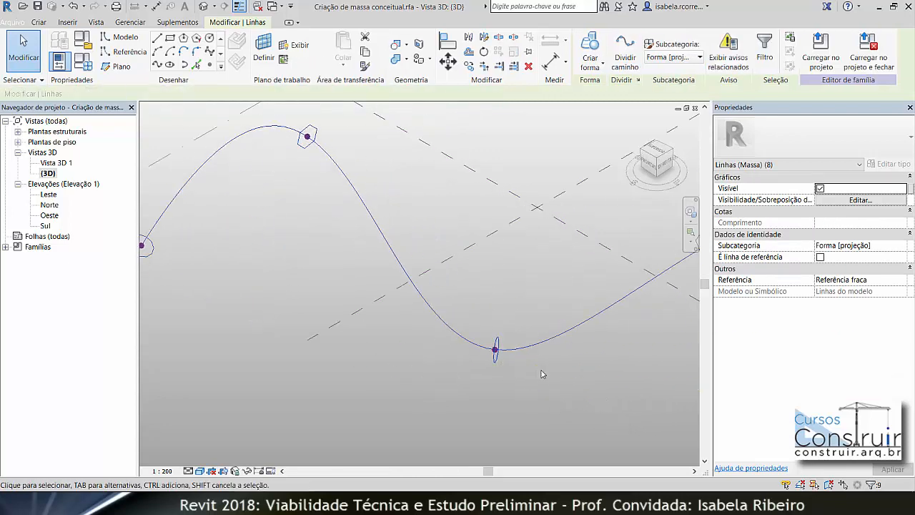
pyautogui.scroll(1, 540, 371)
pyautogui.moveTo(533, 371); pyautogui.dragTo(369, 392, button='middle')
pyautogui.keyDown('ctrl'); pyautogui.click(572, 251); pyautogui.keyUp('ctrl')
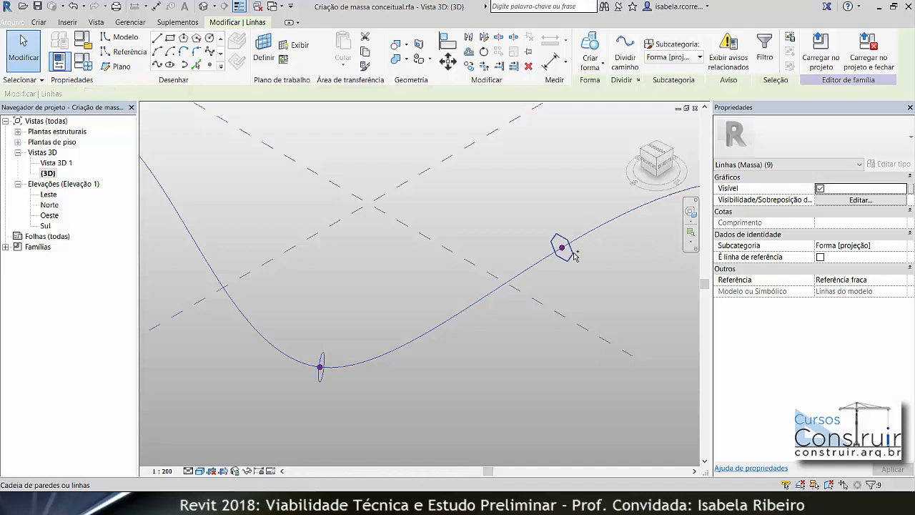
pyautogui.moveTo(576, 255); pyautogui.dragTo(358, 365, button='middle')
pyautogui.keyDown('ctrl'); pyautogui.click(601, 283); pyautogui.keyUp('ctrl')
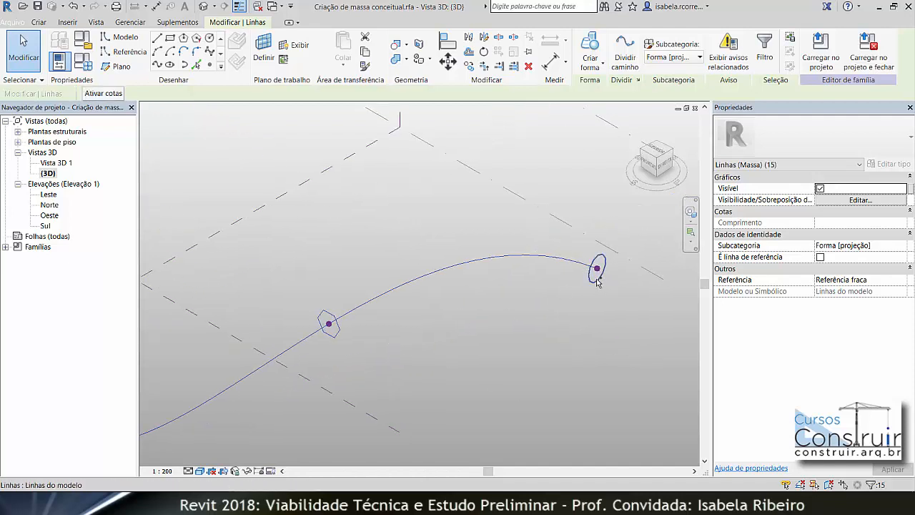
pyautogui.click(586, 49)
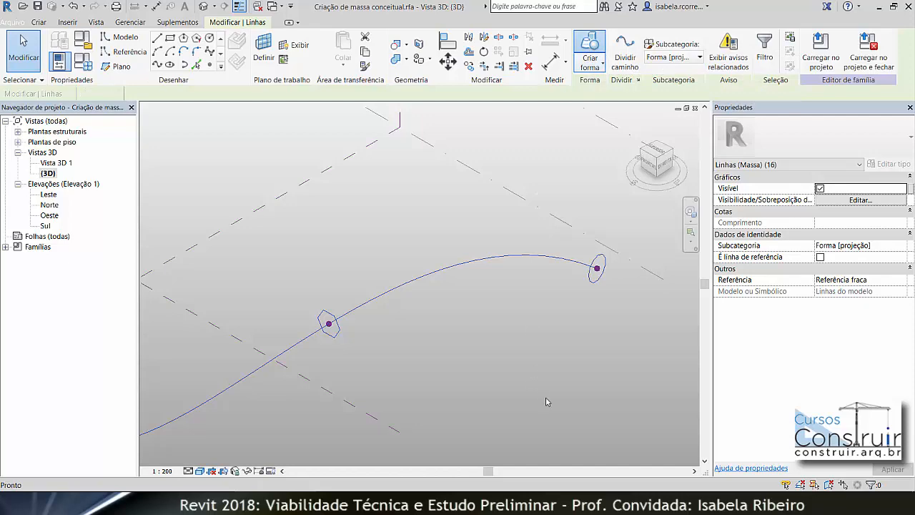
# Examine how the swept form's cross-section changes between circles and hexagons along the whole spline.
pyautogui.keyDown('shift'); pyautogui.moveTo(545, 401); pyautogui.dragTo(542, 371, button='middle'); pyautogui.keyUp('shift')
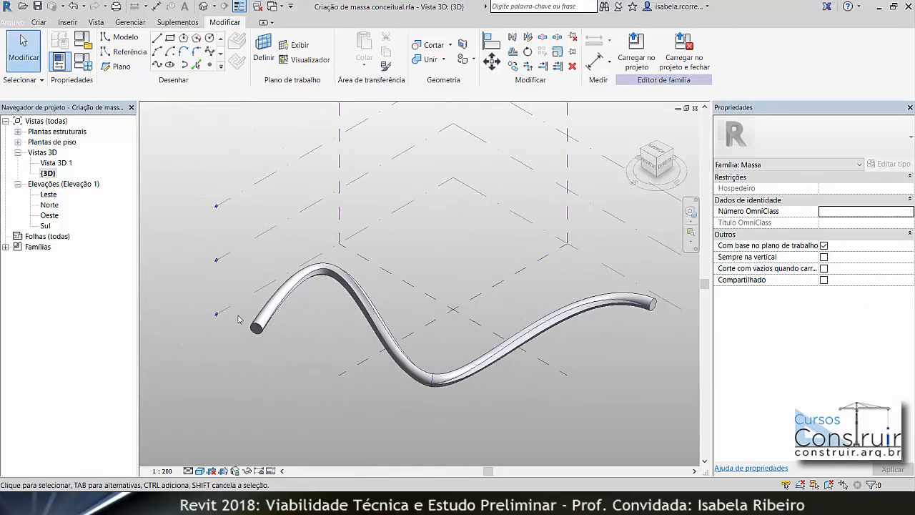
pyautogui.scroll(5, 240, 320)
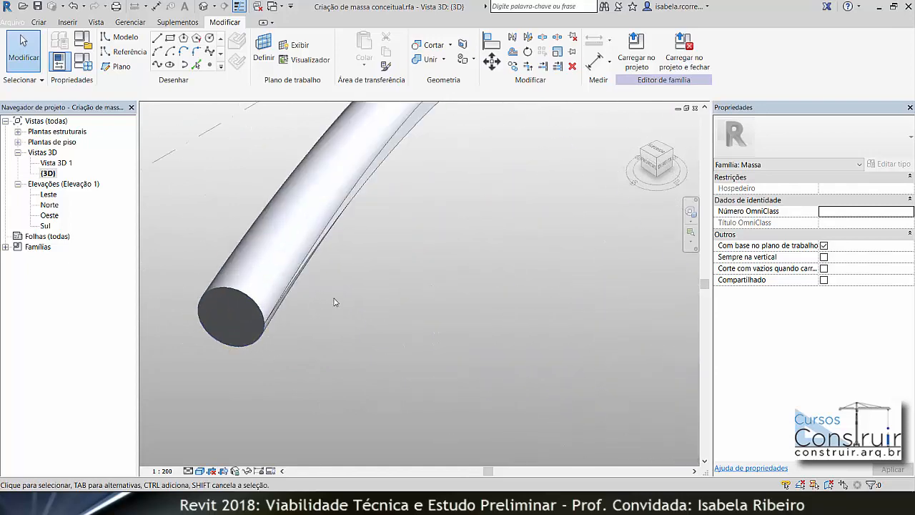
pyautogui.moveTo(347, 296); pyautogui.dragTo(237, 428, button='middle')
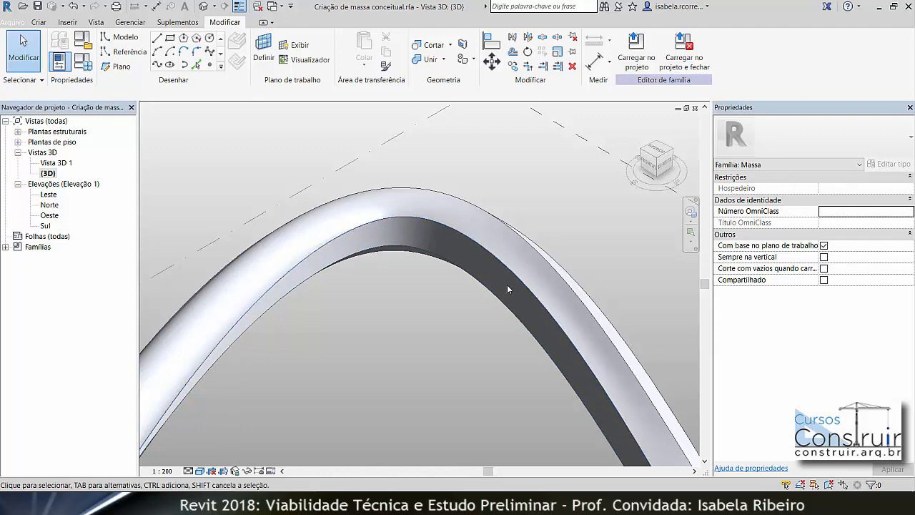
pyautogui.scroll(-2, 536, 333)
pyautogui.moveTo(530, 323); pyautogui.dragTo(378, 144, button='middle')
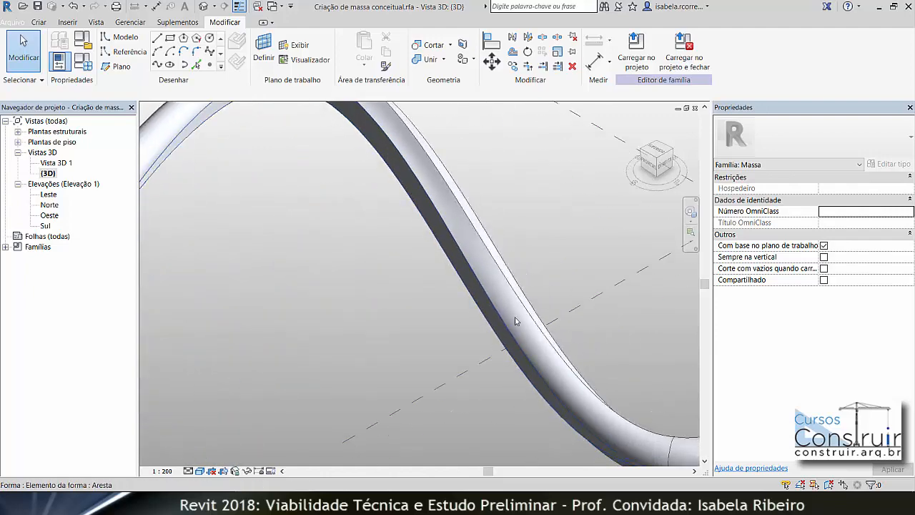
pyautogui.moveTo(646, 343); pyautogui.dragTo(460, 386, button='middle')
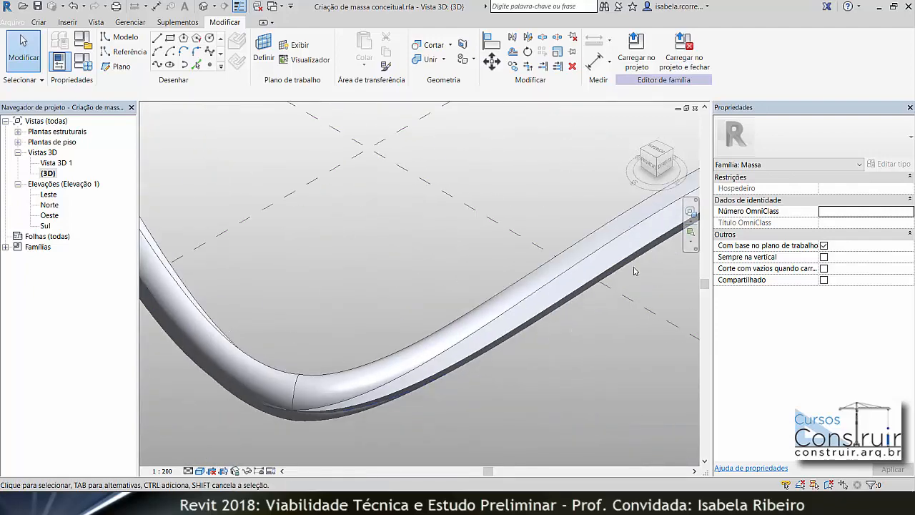
pyautogui.scroll(-3, 634, 268)
pyautogui.moveTo(601, 292); pyautogui.dragTo(479, 308, button='middle')
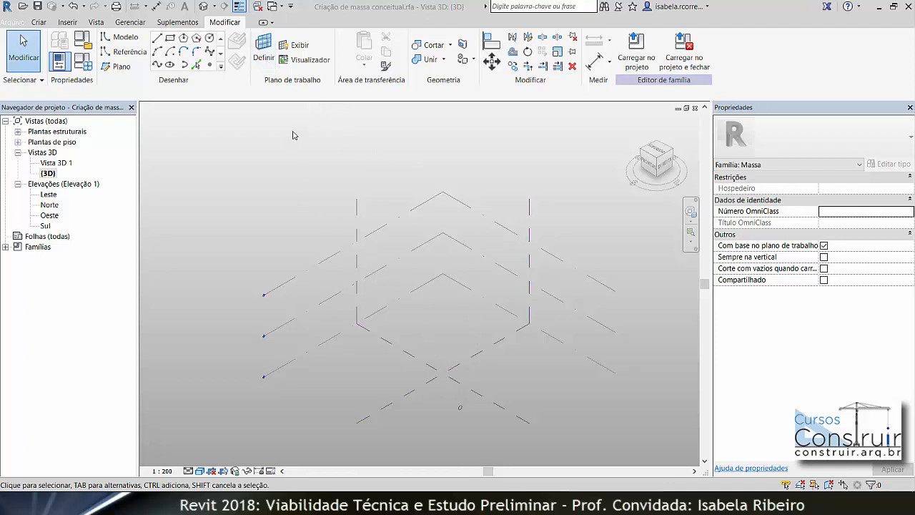
# Set Nível 1 as the work plane and draw a straight model line about 53 long across the level.
pyautogui.click(265, 58)
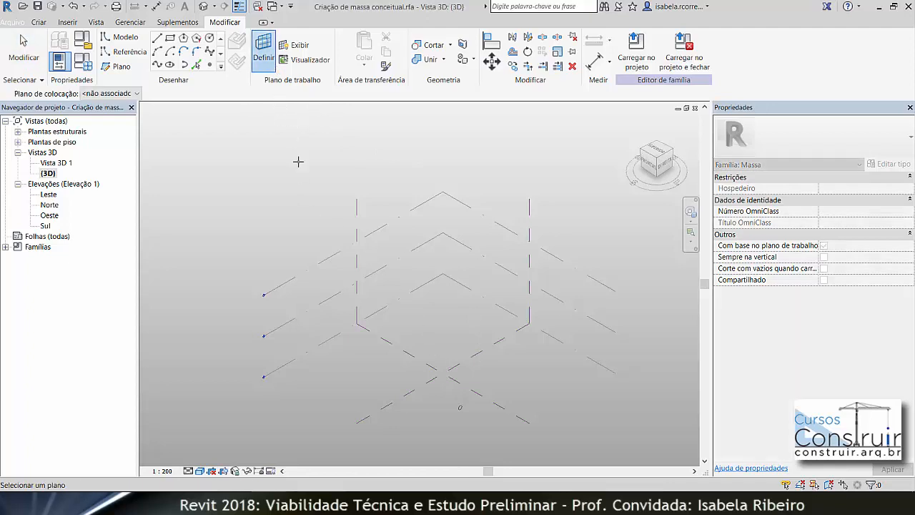
pyautogui.click(323, 326)
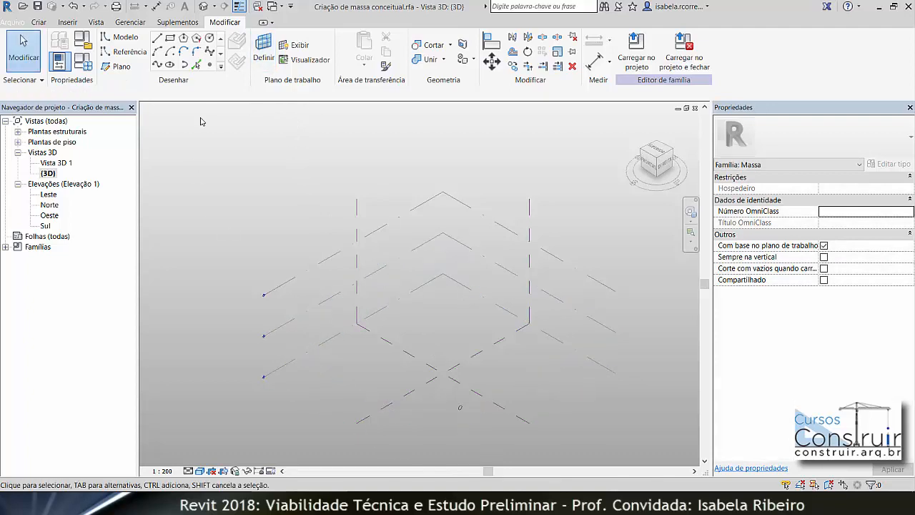
pyautogui.click(156, 37)
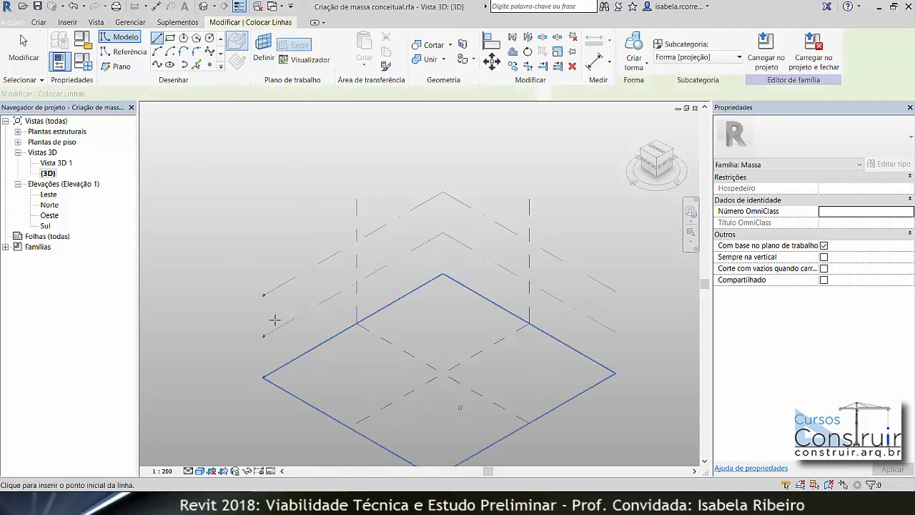
pyautogui.click(331, 364)
pyautogui.click(423, 418)
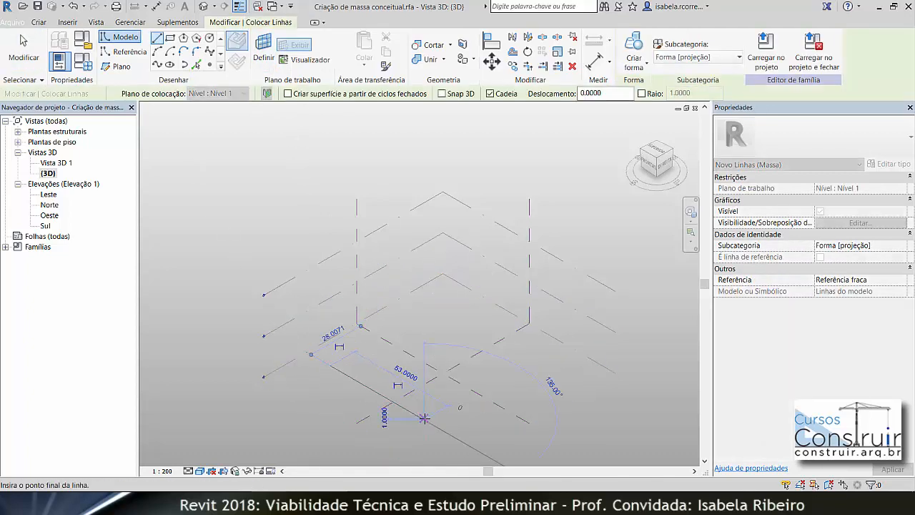
pyautogui.press('Escape')
pyautogui.press('Escape')
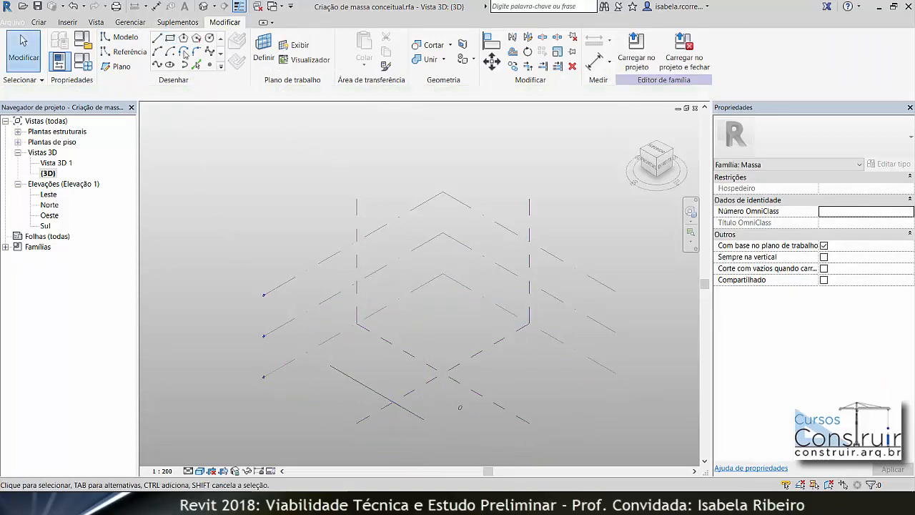
# Set the vertical centre reference plane as the work plane and draw a model line about 51 long on it, parallel to the existing line.
pyautogui.click(264, 50)
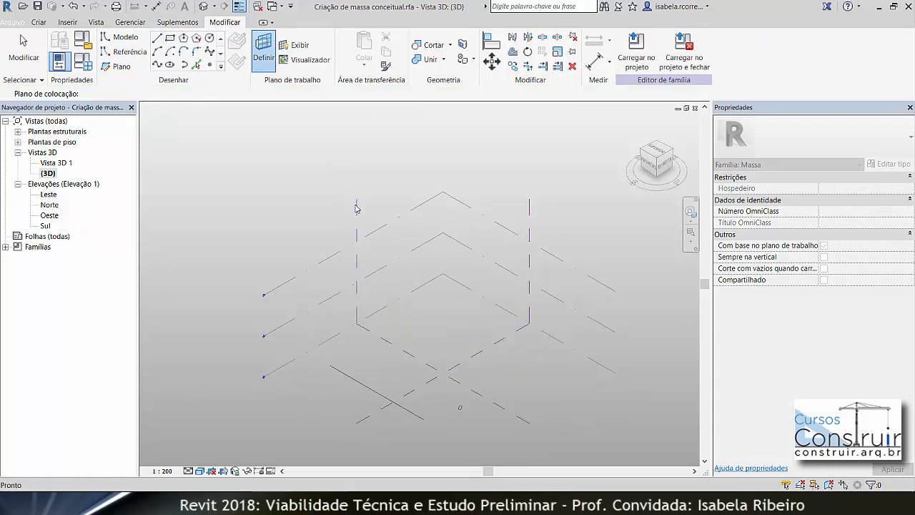
pyautogui.click(355, 205)
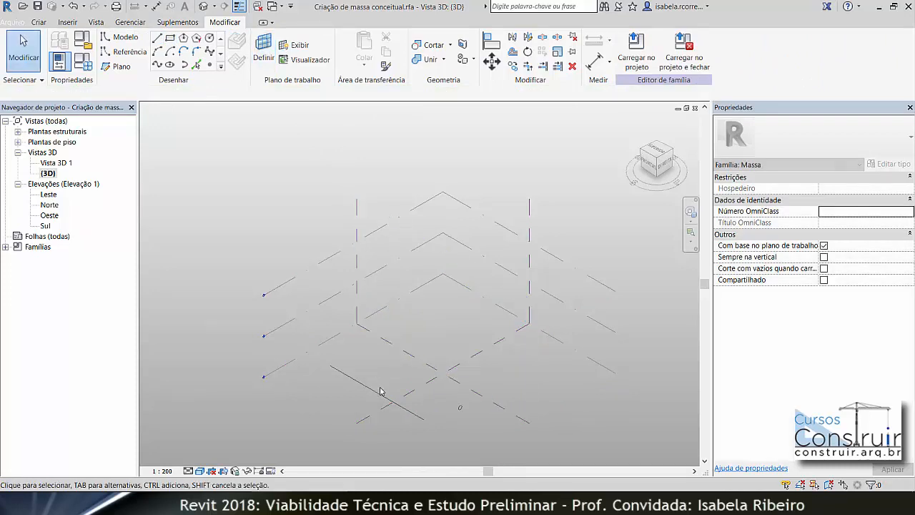
pyautogui.click(156, 38)
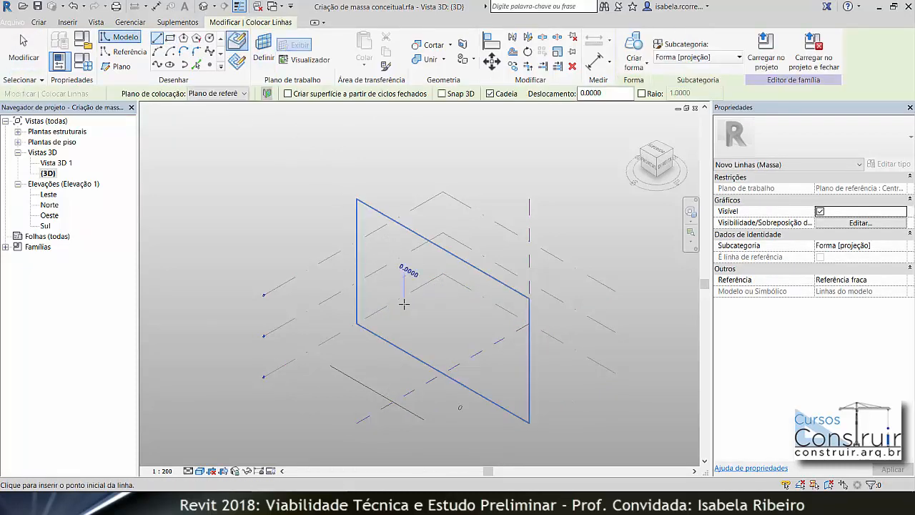
pyautogui.click(404, 276)
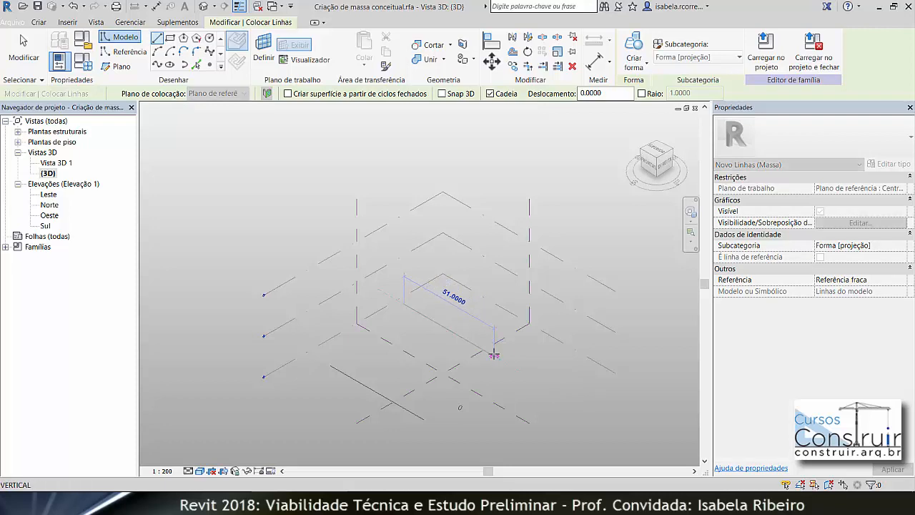
pyautogui.click(493, 354)
pyautogui.press('Escape')
pyautogui.press('Escape')
# Select the two parallel model lines and create a form from them, choosing the flat surface option among the possible shapes.
pyautogui.scroll(-1, 541, 371)
pyautogui.keyDown('shift'); pyautogui.moveTo(565, 377); pyautogui.dragTo(492, 305, button='middle'); pyautogui.keyUp('shift')
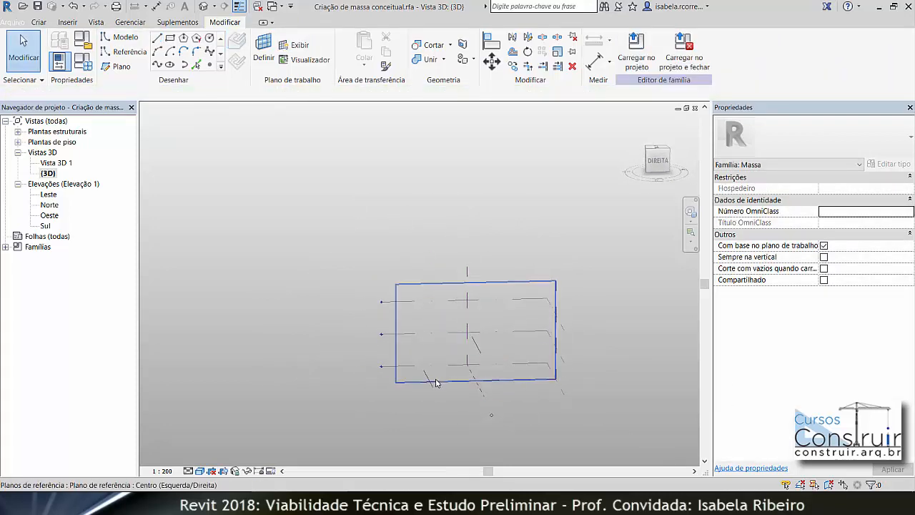
pyautogui.scroll(4, 431, 393)
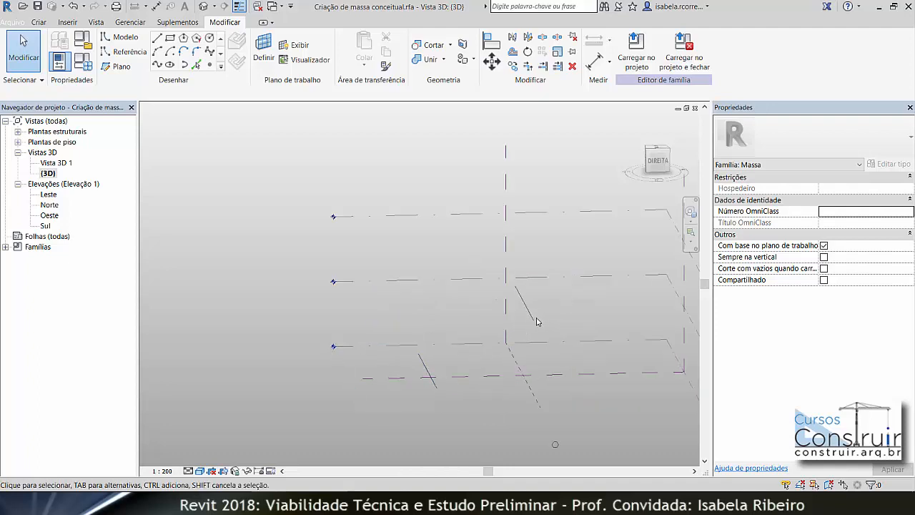
pyautogui.click(434, 388)
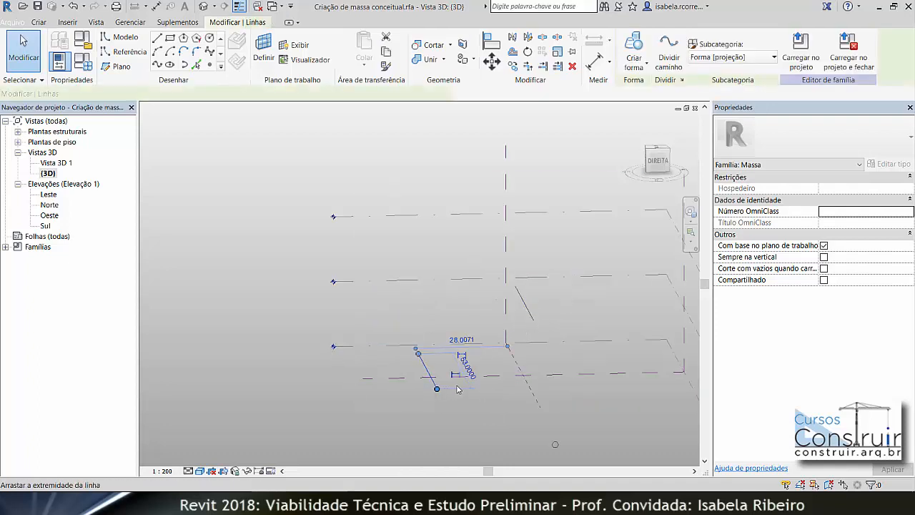
pyautogui.click(530, 313)
pyautogui.keyDown('ctrl'); pyautogui.click(531, 315); pyautogui.keyUp('ctrl')
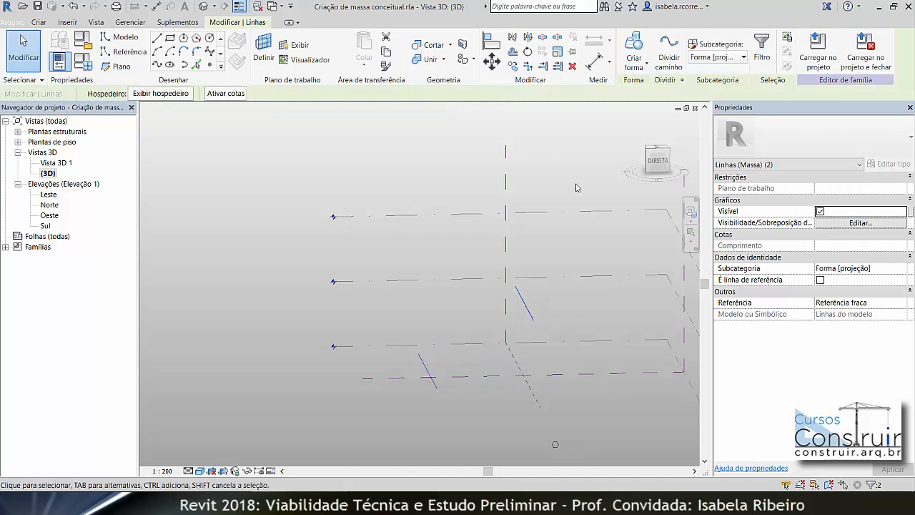
pyautogui.click(634, 45)
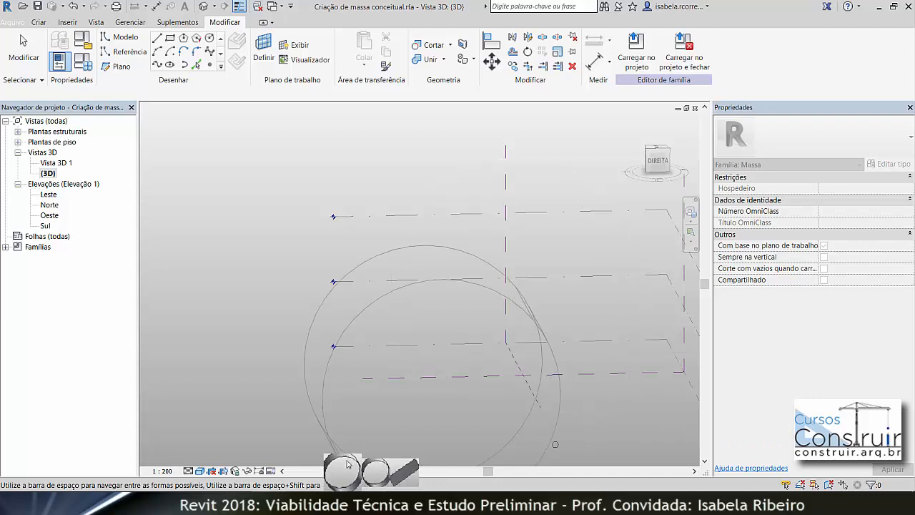
pyautogui.click(400, 478)
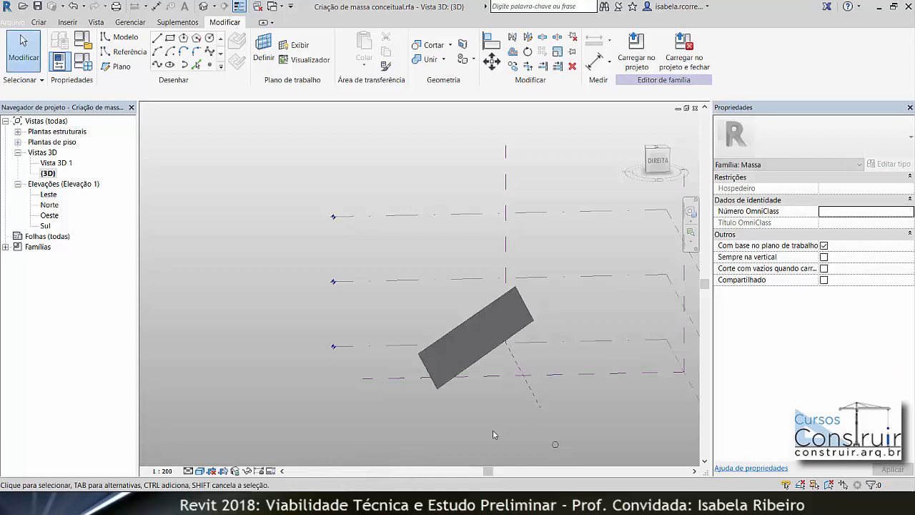
# Delete the flat surface form spanning the two lines.
pyautogui.keyDown('shift'); pyautogui.moveTo(612, 397); pyautogui.dragTo(584, 382, button='middle'); pyautogui.keyUp('shift')
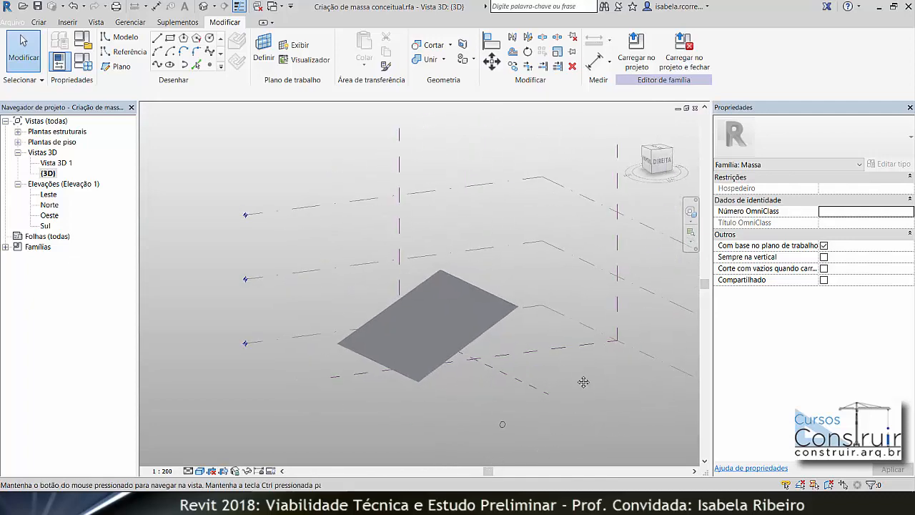
pyautogui.click(502, 325)
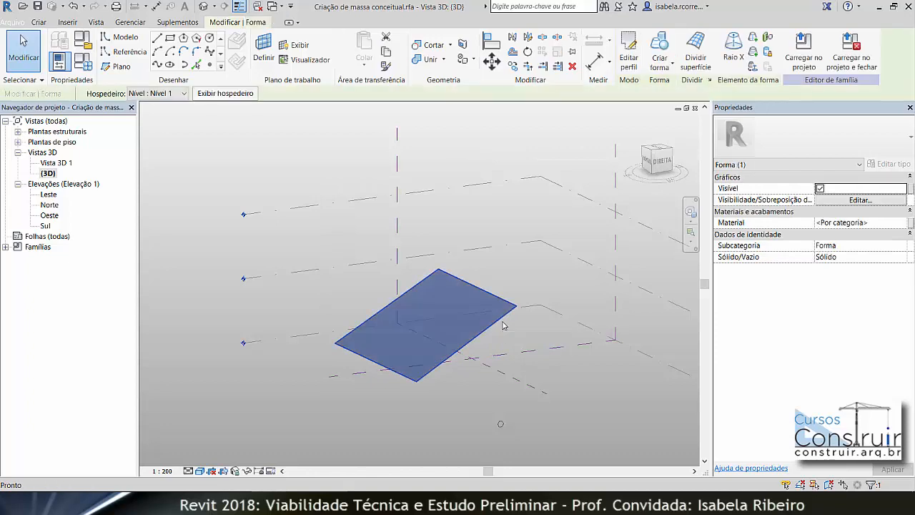
pyautogui.press('Delete')
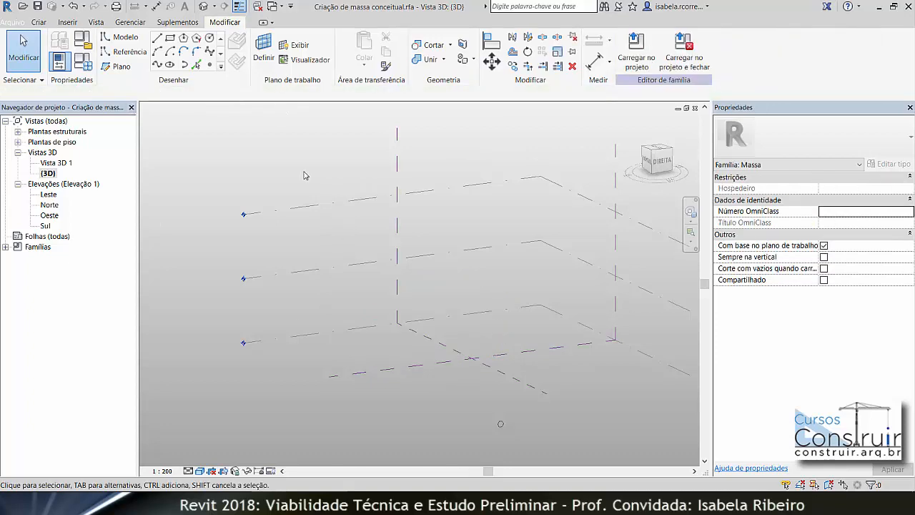
# Set Nível 1 as the work plane and draw an oblique model line about 76 long on it.
pyautogui.click(264, 55)
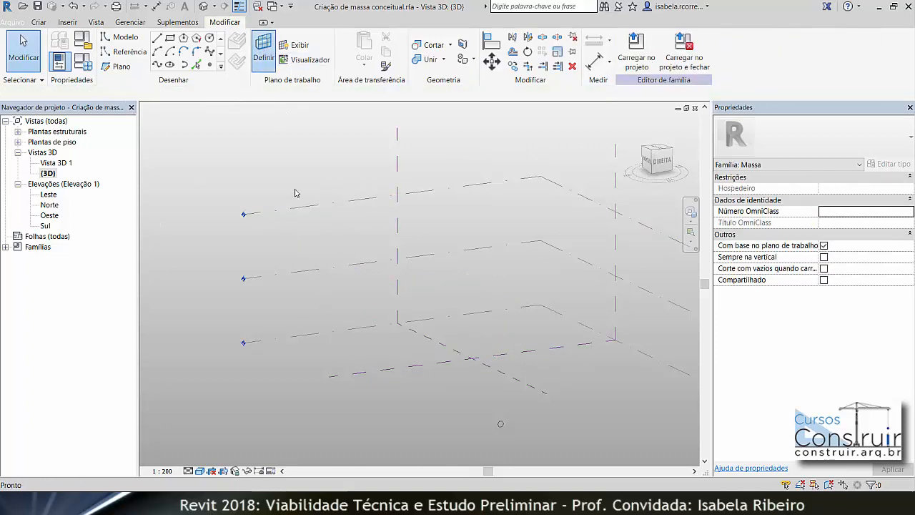
pyautogui.click(334, 327)
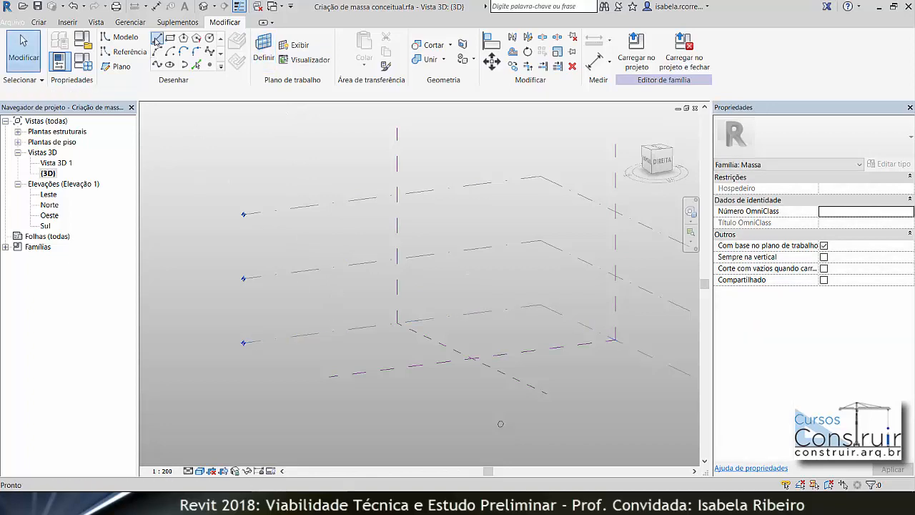
pyautogui.click(156, 40)
pyautogui.click(367, 344)
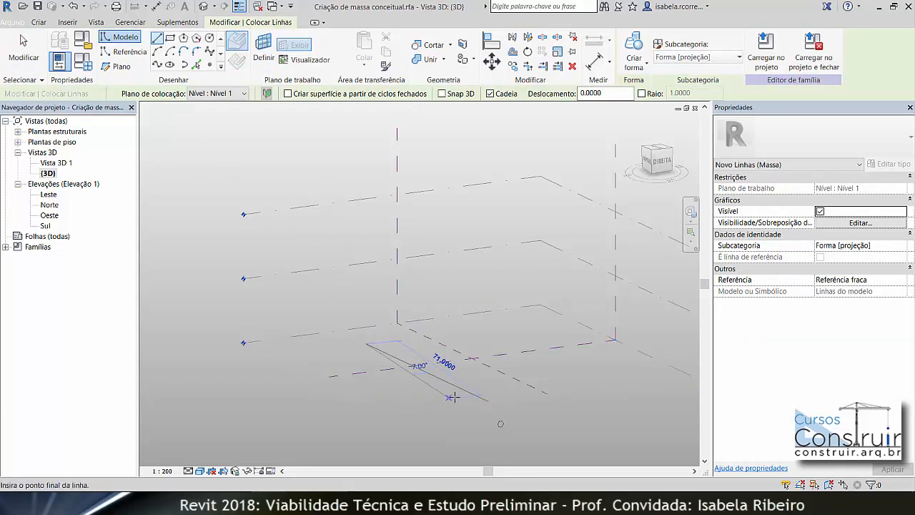
pyautogui.click(455, 401)
pyautogui.press('Escape')
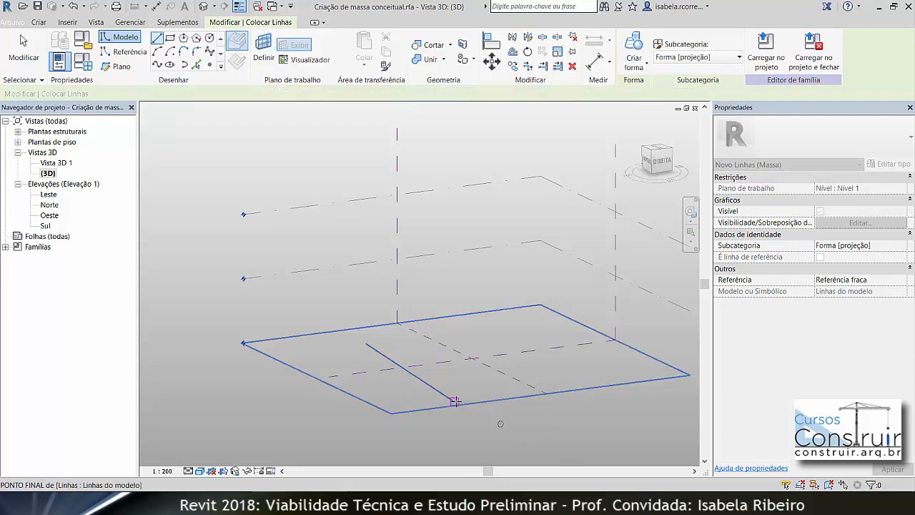
# Set the vertical centre reference plane as the work plane and draw a slanted model line about 70 long above the level.
pyautogui.click(262, 45)
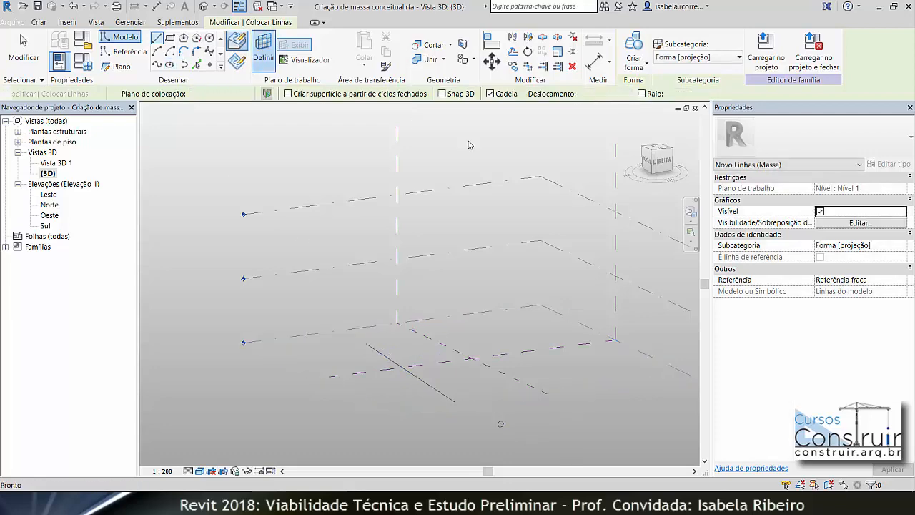
pyautogui.click(398, 212)
pyautogui.click(157, 38)
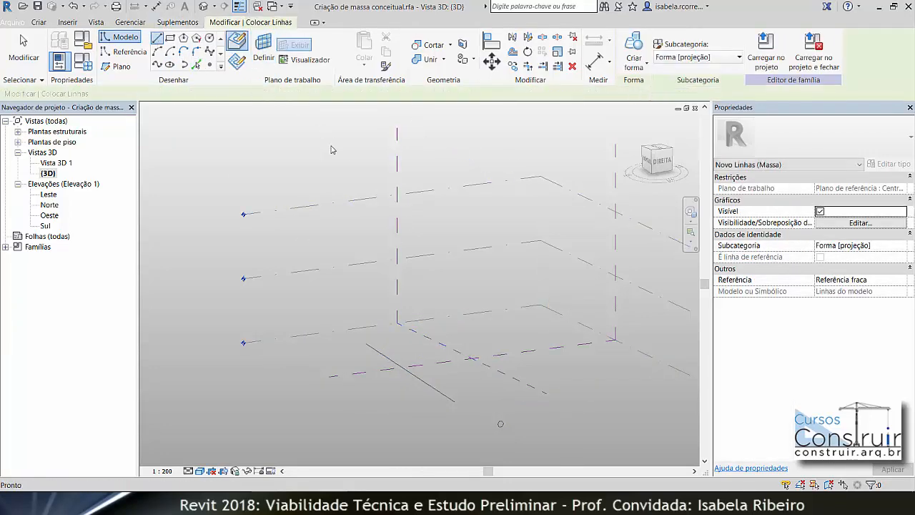
pyautogui.click(419, 277)
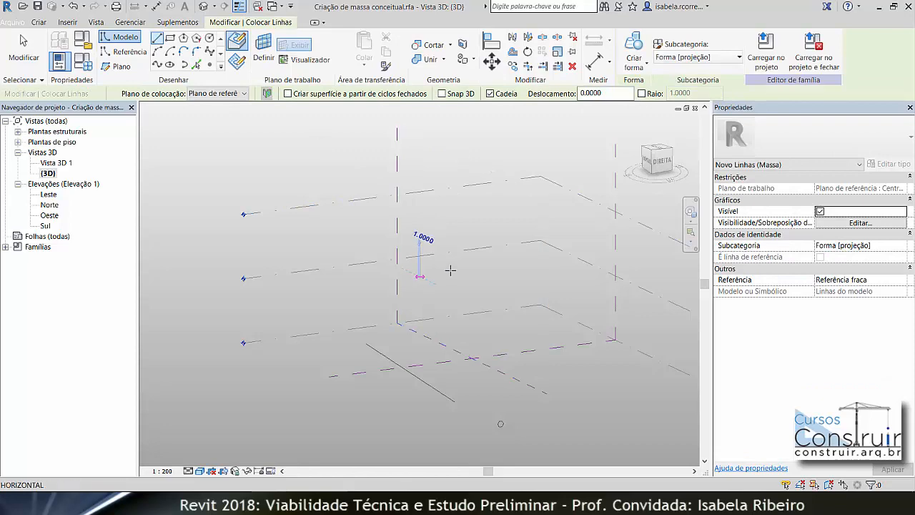
pyautogui.click(520, 256)
pyautogui.press('Escape')
pyautogui.press('Escape')
# Try creating a surface form between the oblique Nível 1 line and the slanted upper line.
pyautogui.scroll(-1, 528, 286)
pyautogui.keyDown('shift'); pyautogui.moveTo(532, 311); pyautogui.dragTo(450, 401, button='middle'); pyautogui.keyUp('shift')
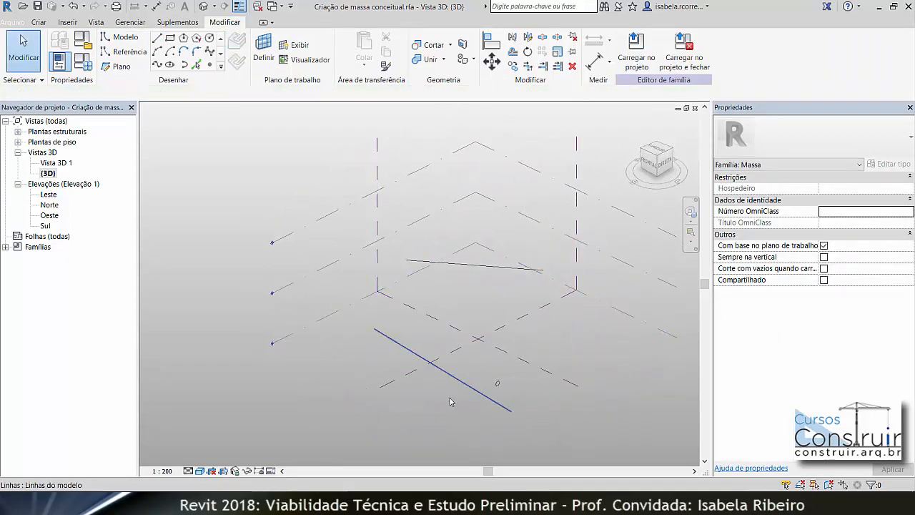
pyautogui.click(470, 388)
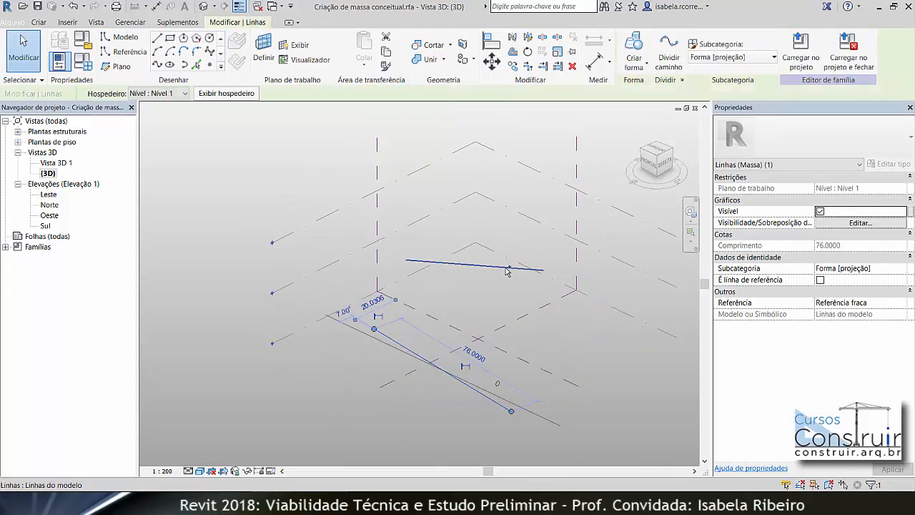
pyautogui.click(640, 47)
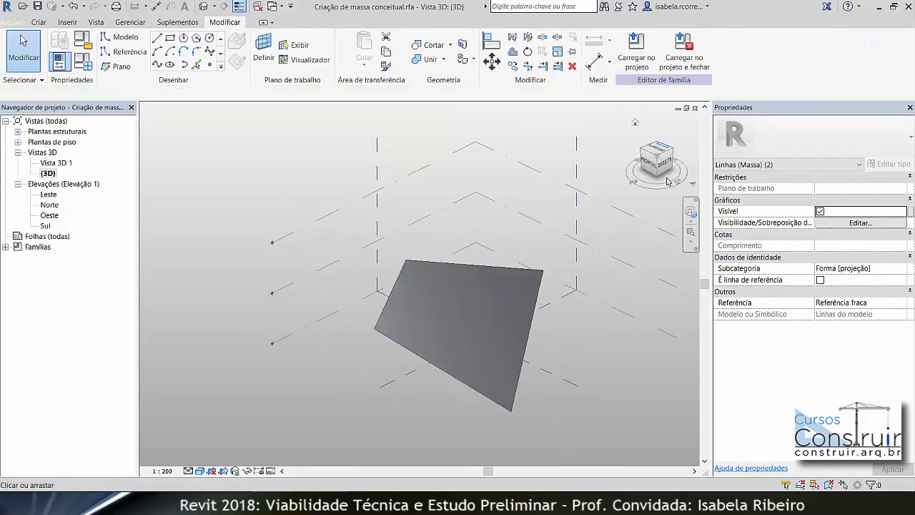
pyautogui.keyDown('shift'); pyautogui.moveTo(652, 396); pyautogui.dragTo(633, 360, button='middle'); pyautogui.keyUp('shift')
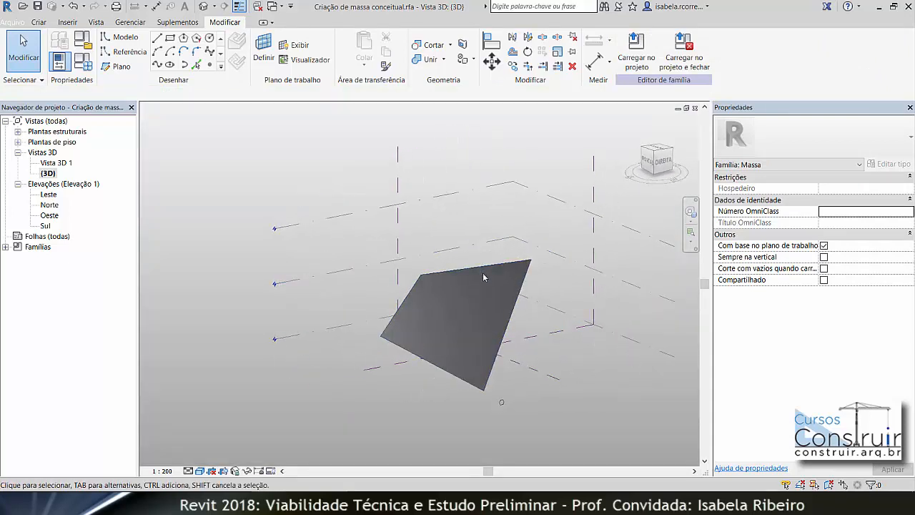
pyautogui.hotkey('ctrl', 'z')
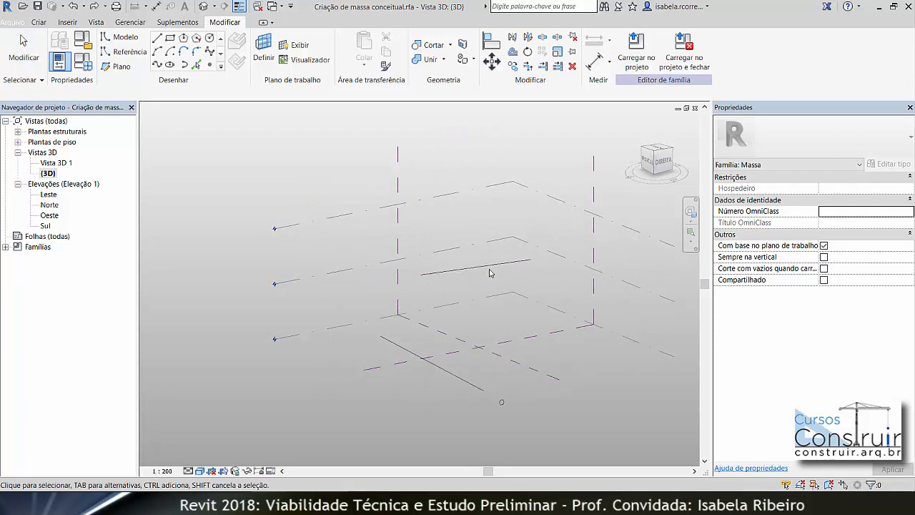
# Rotate the upper line about its midpoint to about 32° from vertical and shorten it from its lower end to about 50.
pyautogui.click(483, 266)
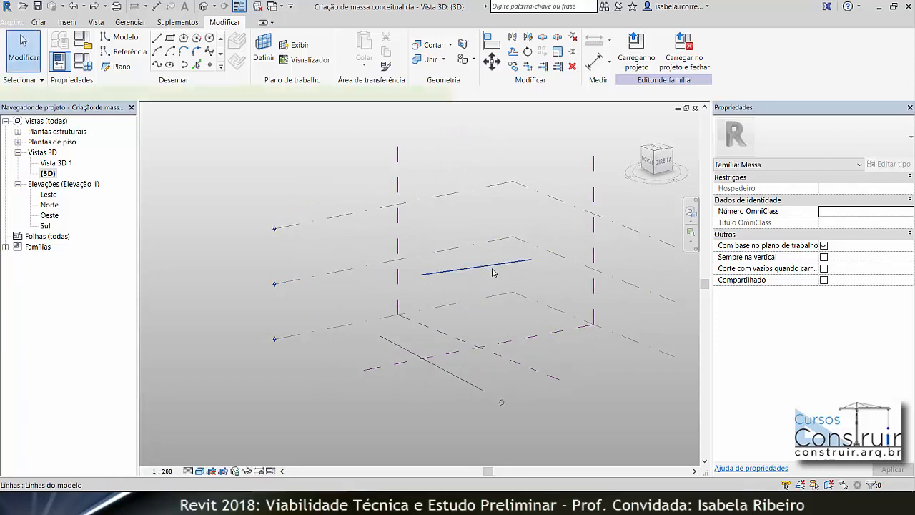
pyautogui.click(527, 53)
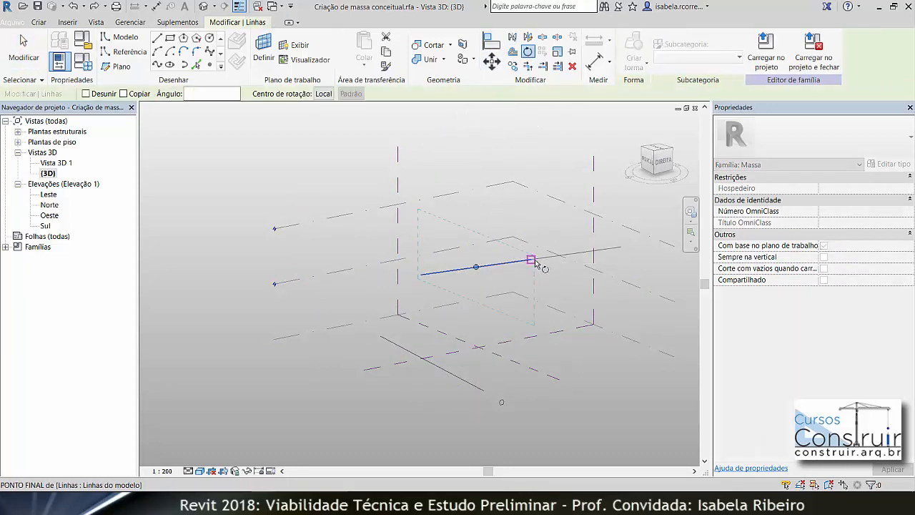
pyautogui.click(509, 207)
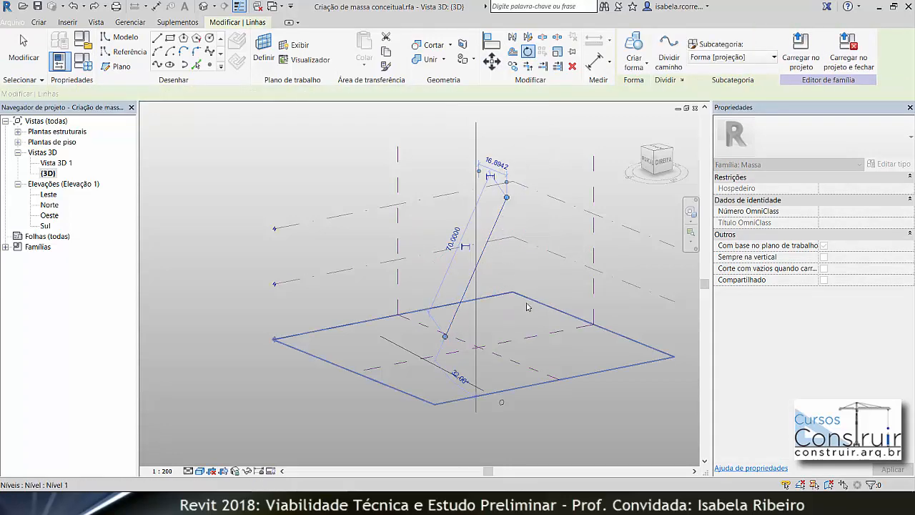
pyautogui.click(460, 320)
pyautogui.click(461, 301)
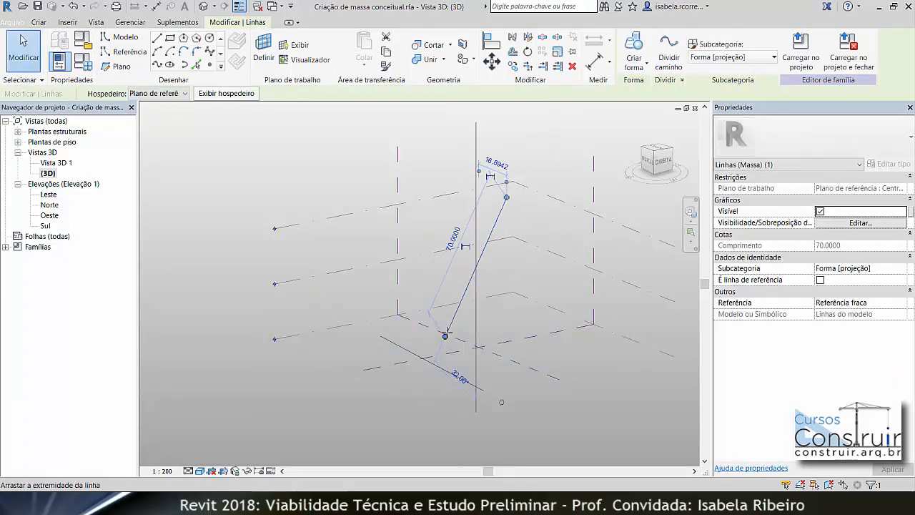
# Select the Nível 1 line together with the steep upper line and create a form from them.
pyautogui.click(438, 372)
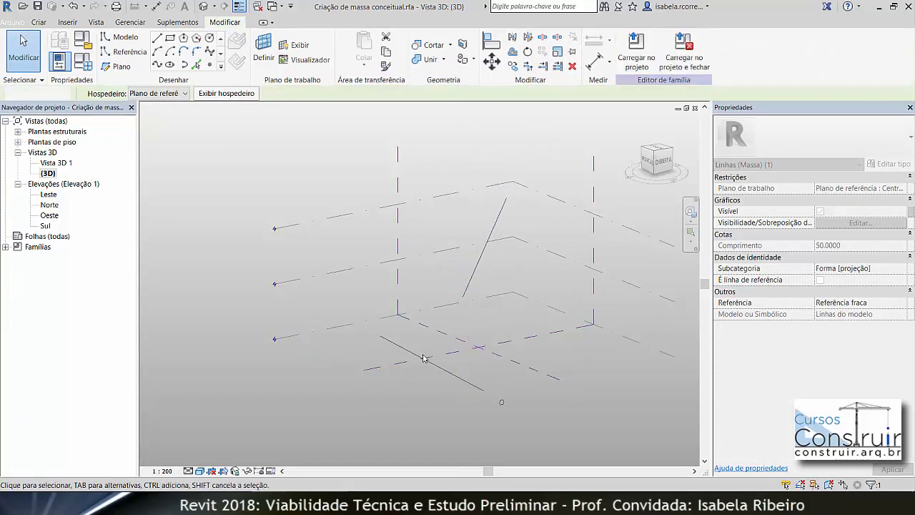
pyautogui.click(437, 372)
pyautogui.keyDown('ctrl'); pyautogui.click(472, 285); pyautogui.keyUp('ctrl')
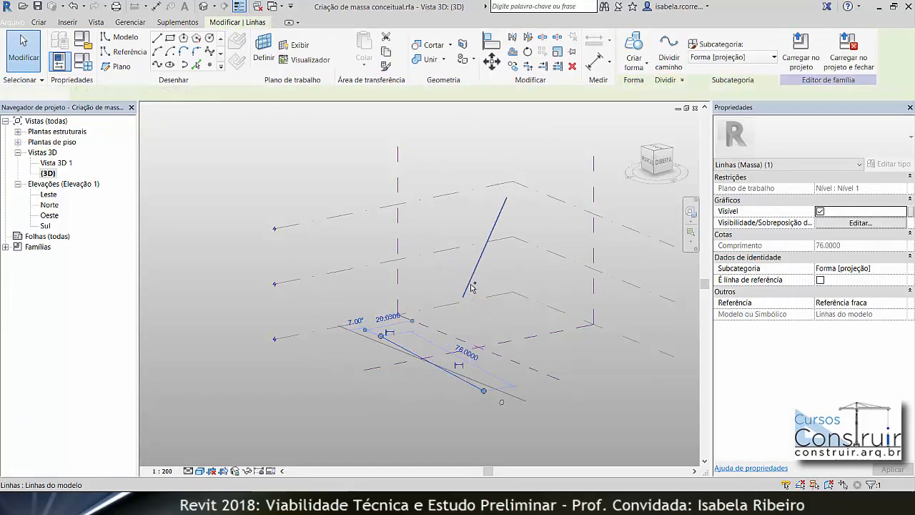
pyautogui.click(634, 43)
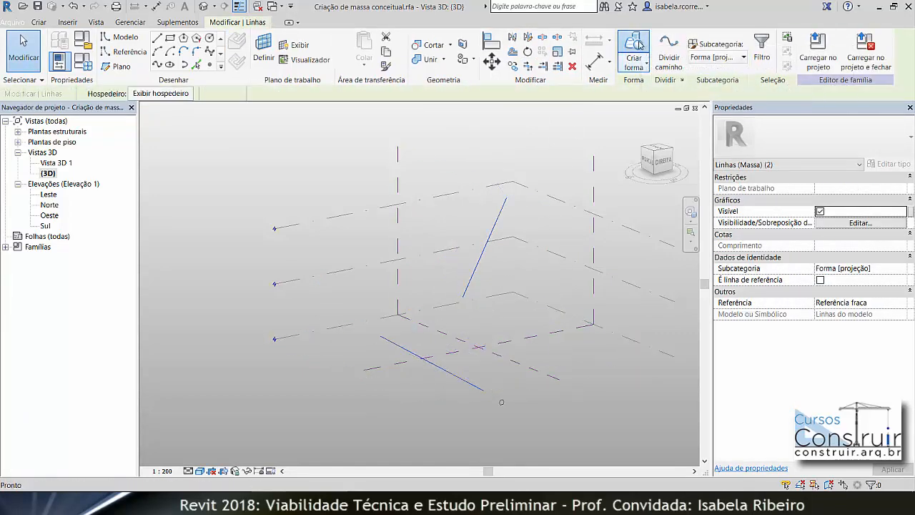
pyautogui.keyDown('shift'); pyautogui.moveTo(617, 411); pyautogui.dragTo(621, 352, button='middle'); pyautogui.keyUp('shift')
# Delete the remaining 76-long model line on Nível 1.
pyautogui.click(542, 379)
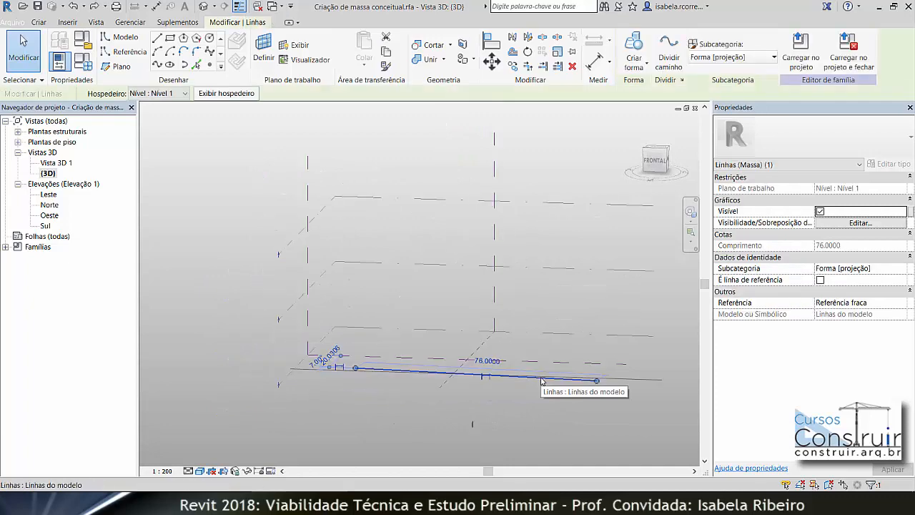
pyautogui.press('Delete')
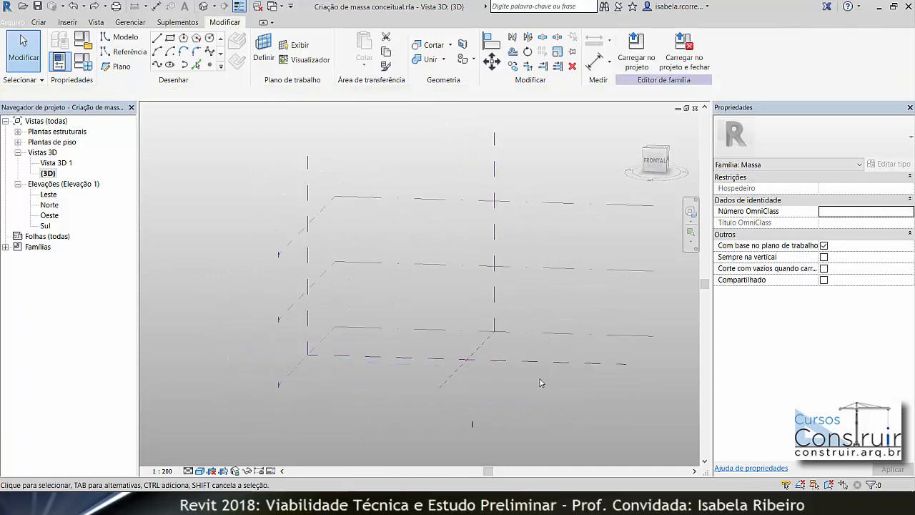
pyautogui.scroll(-1, 569, 412)
pyautogui.keyDown('shift'); pyautogui.moveTo(569, 414); pyautogui.dragTo(489, 469, button='middle'); pyautogui.keyUp('shift')
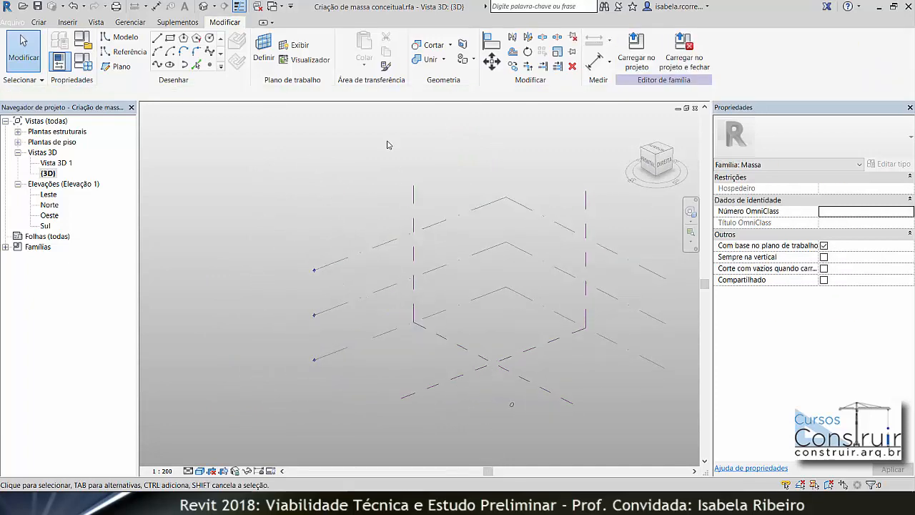
# Set Nível 1 as the work plane and draw a long, narrow model-line rectangle on it, near the front edge.
pyautogui.click(263, 48)
pyautogui.click(383, 336)
pyautogui.moveTo(384, 336); pyautogui.dragTo(344, 282, button='middle')
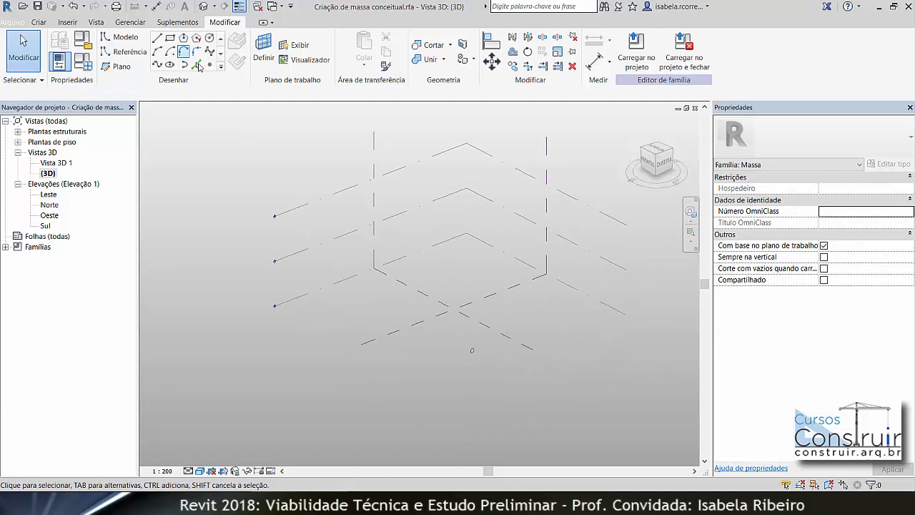
pyautogui.click(171, 39)
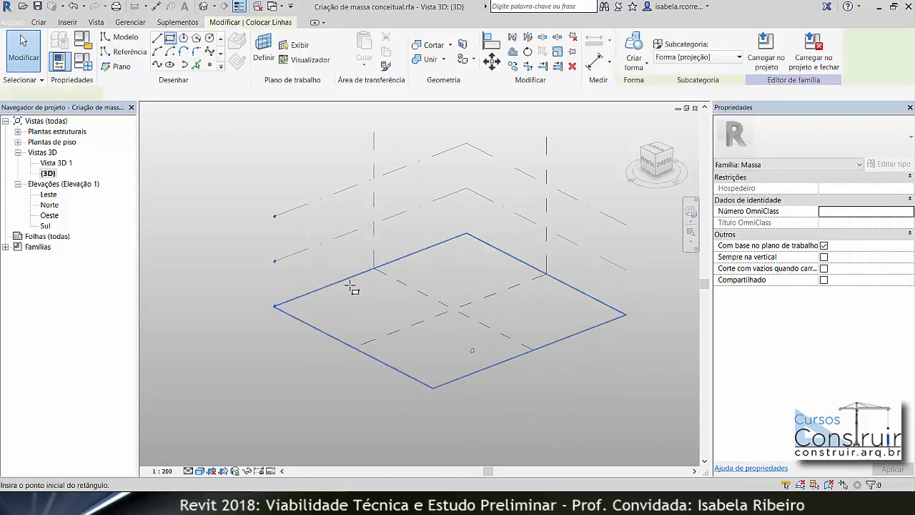
pyautogui.click(448, 354)
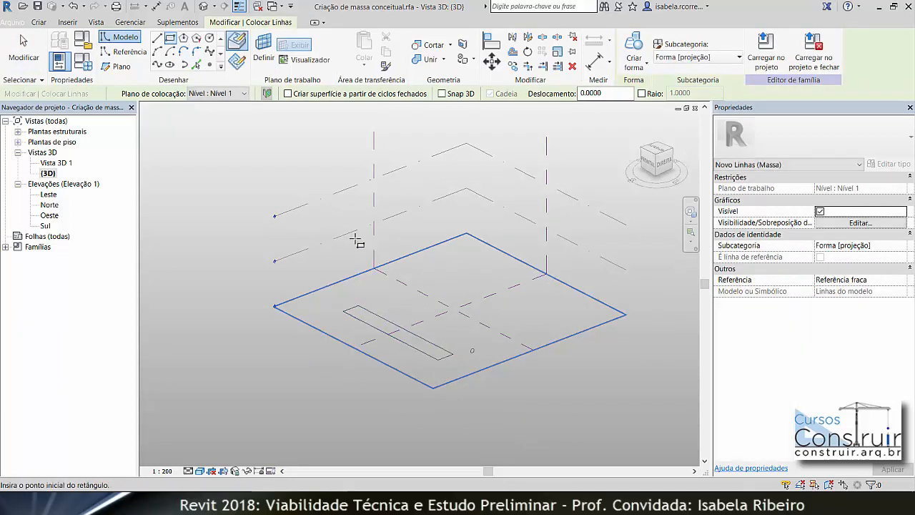
# Set the vertical Centro (Frente/Trás) reference plane as work plane and draw an upright rectangle about 4 wide and 8.1 high on it.
pyautogui.click(259, 49)
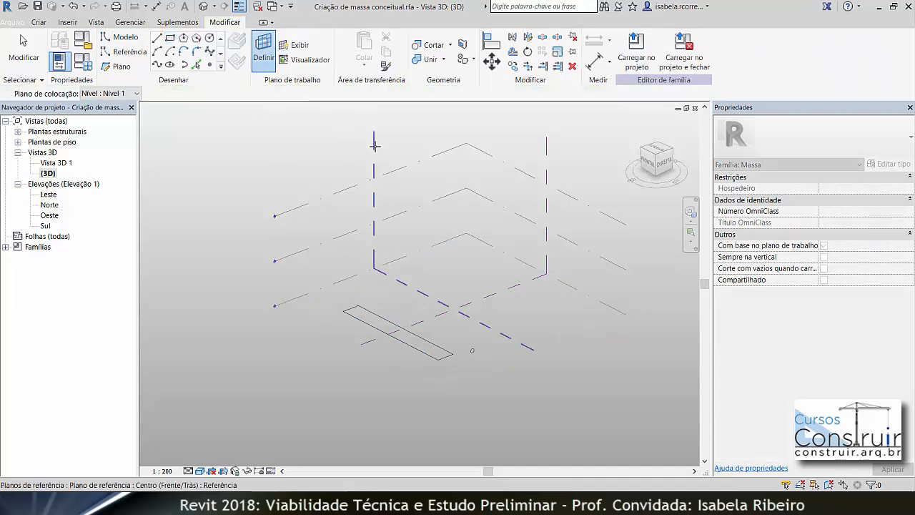
pyautogui.click(374, 146)
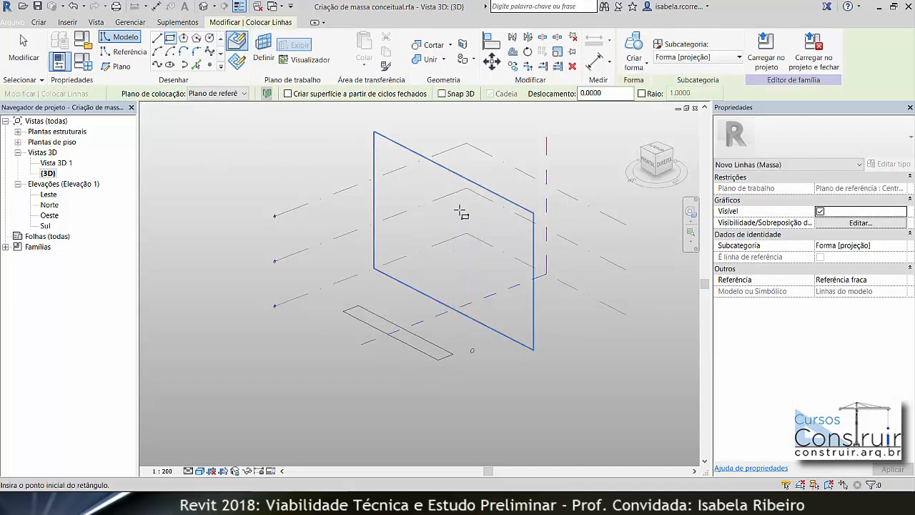
pyautogui.click(483, 275)
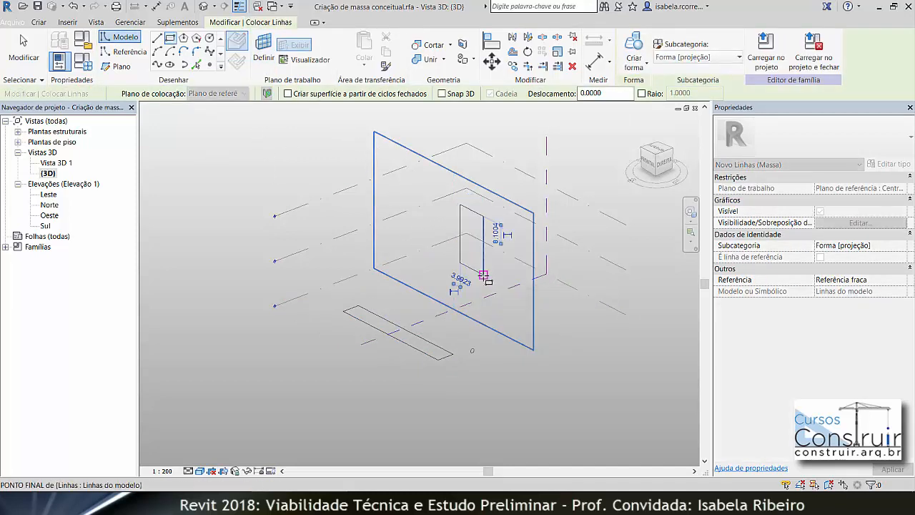
pyautogui.press('Escape')
pyautogui.press('Escape')
# Select the upright rectangle together with the narrow Nível 1 rectangle and create a solid form from them.
pyautogui.click(481, 275)
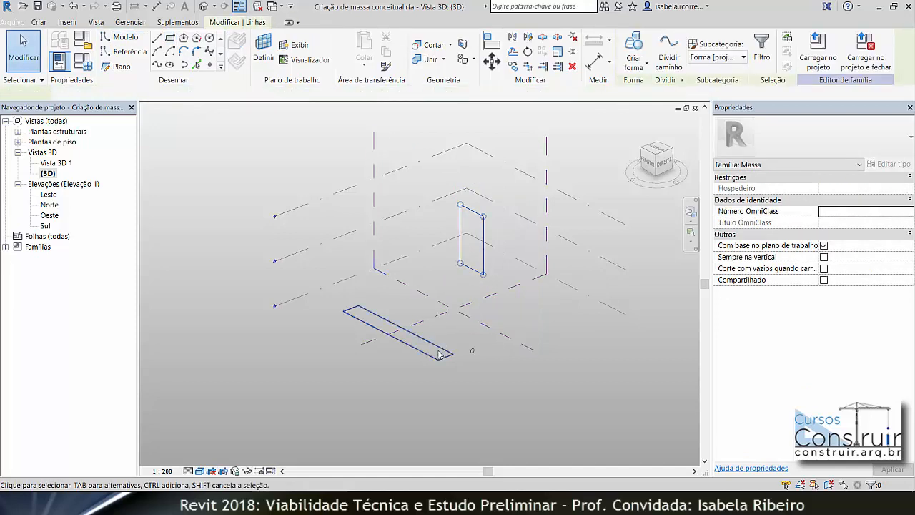
pyautogui.keyDown('ctrl'); pyautogui.click(432, 359); pyautogui.keyUp('ctrl')
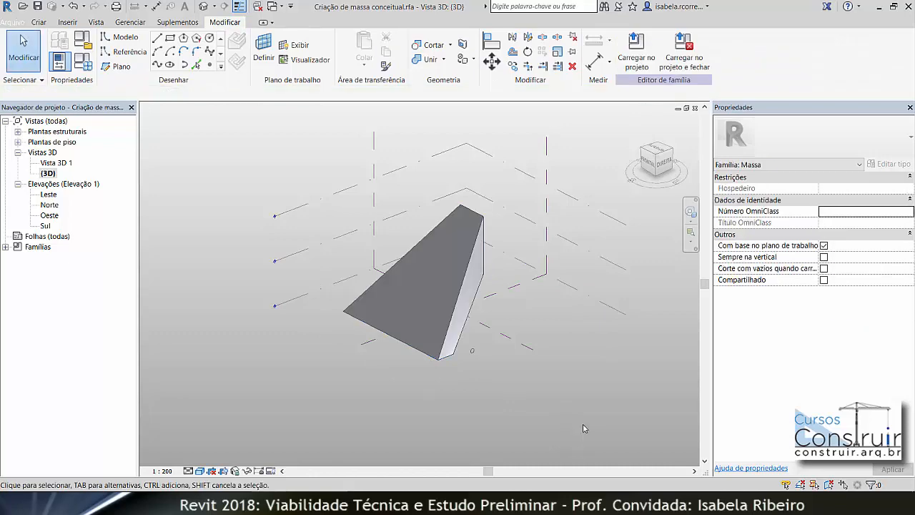
# Examine the form between the two perpendicular rectangles from the back, front and side.
pyautogui.keyDown('shift'); pyautogui.moveTo(591, 411); pyautogui.dragTo(263, 389, button='middle'); pyautogui.keyUp('shift')
pyautogui.scroll(5, 463, 257)
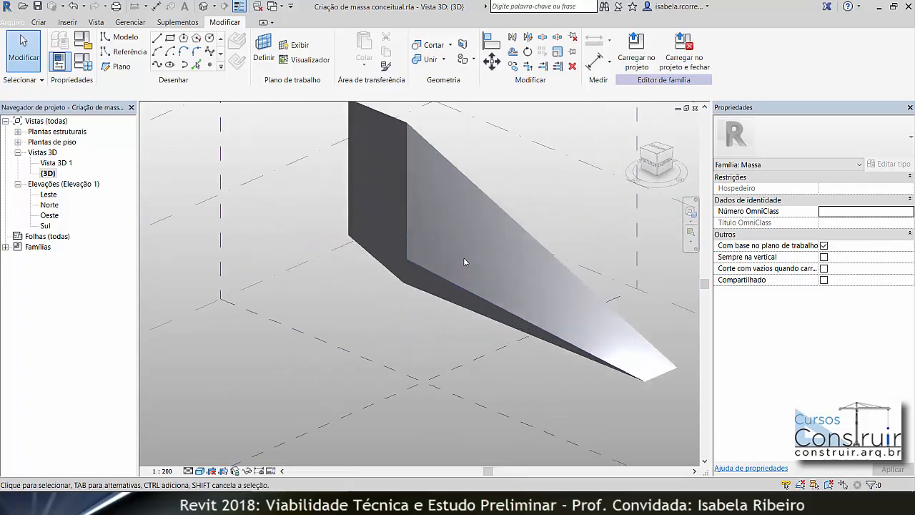
pyautogui.scroll(-4, 500, 290)
pyautogui.keyDown('shift'); pyautogui.moveTo(500, 290); pyautogui.dragTo(826, 318, button='middle'); pyautogui.keyUp('shift')
pyautogui.keyDown('shift'); pyautogui.moveTo(598, 345); pyautogui.dragTo(522, 358, button='middle'); pyautogui.keyUp('shift')
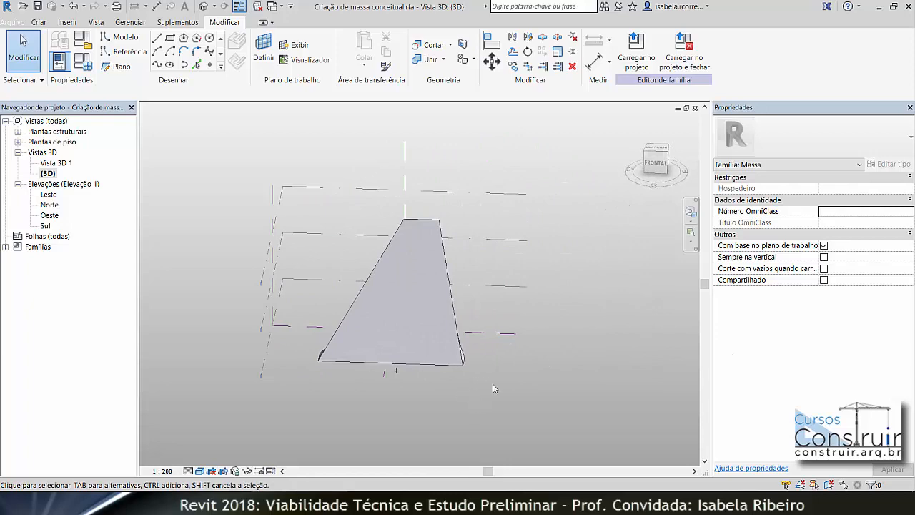
pyautogui.moveTo(588, 394)
pyautogui.keyDown('shift'); pyautogui.mouseDown(button='middle')
pyautogui.moveTo(559, 343)
pyautogui.moveTo(414, 429)
pyautogui.moveTo(412, 422)
pyautogui.mouseUp(button='middle'); pyautogui.keyUp('shift')
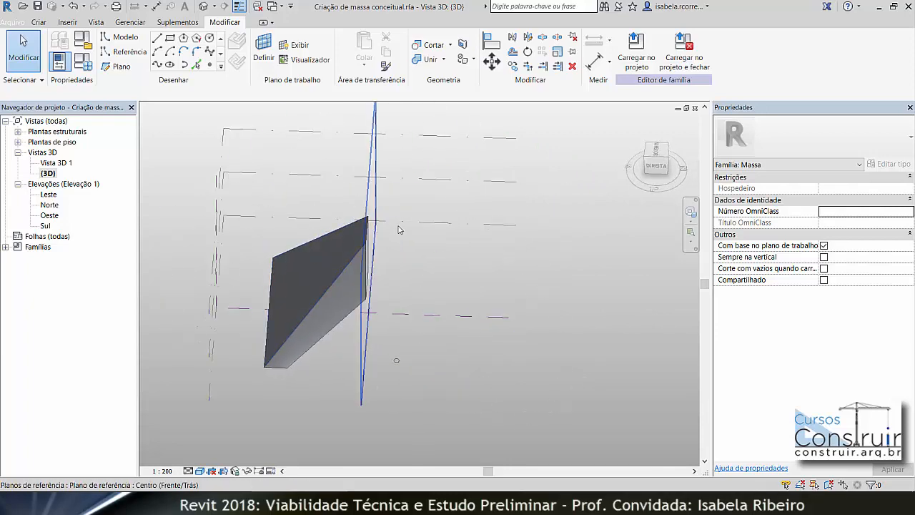
pyautogui.moveTo(374, 257)
pyautogui.keyDown('shift'); pyautogui.mouseDown(button='middle')
pyautogui.moveTo(450, 224)
pyautogui.moveTo(556, 149)
pyautogui.moveTo(588, 198)
pyautogui.mouseUp(button='middle'); pyautogui.keyUp('shift')
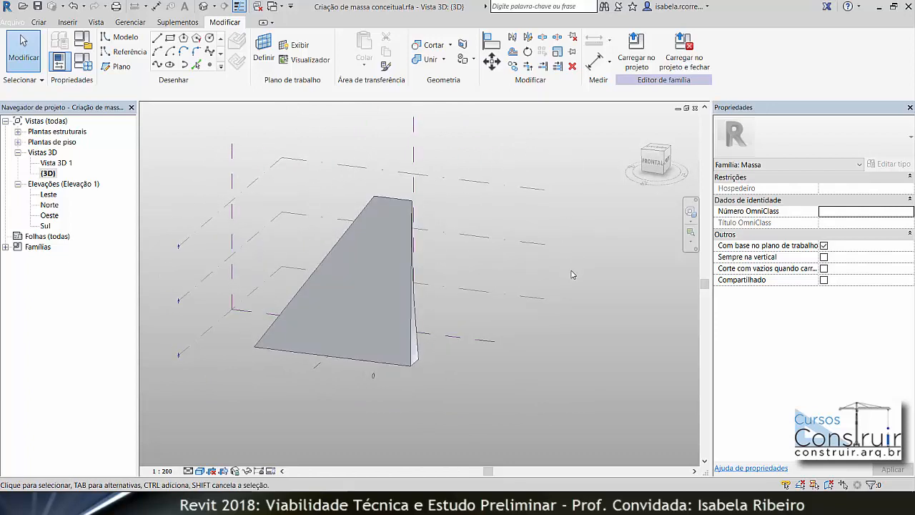
pyautogui.scroll(-1, 572, 303)
pyautogui.scroll(1, 587, 318)
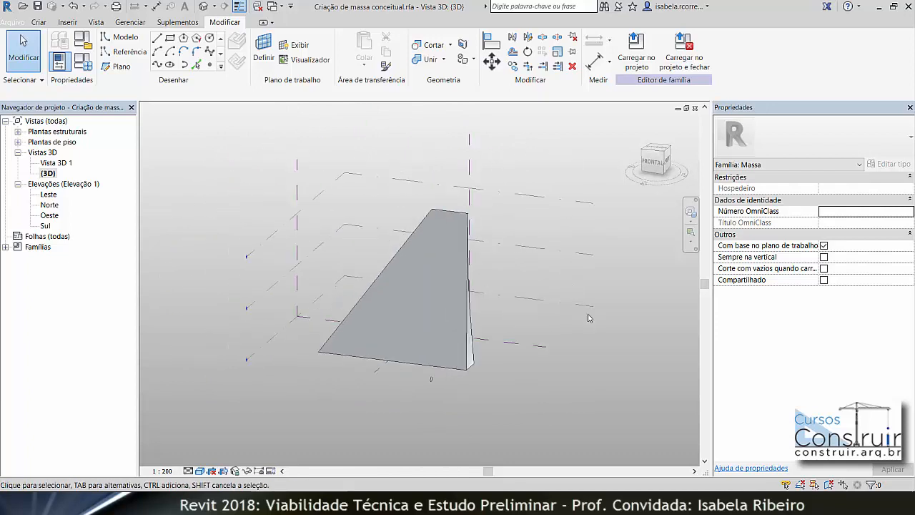